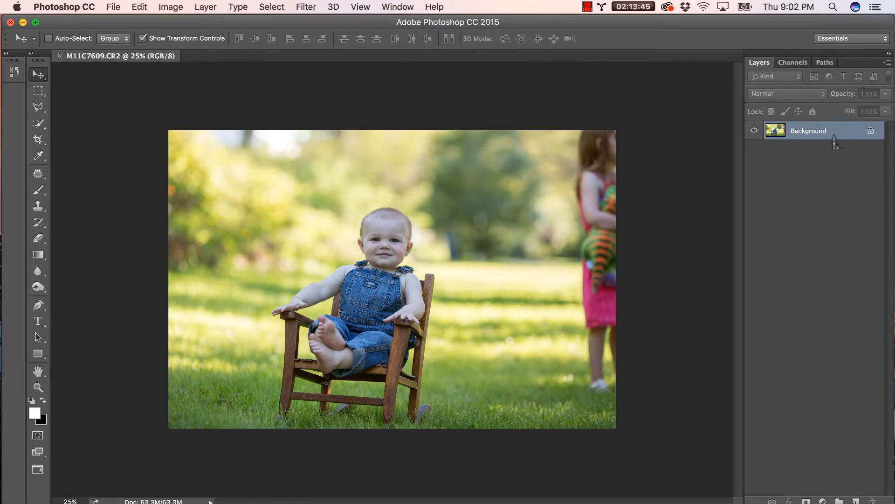
# - Duplicate the Background layer and flip the copy horizontally, keeping it aligned with the original photo
pyautogui.moveTo(835, 142); pyautogui.dragTo(856, 500)
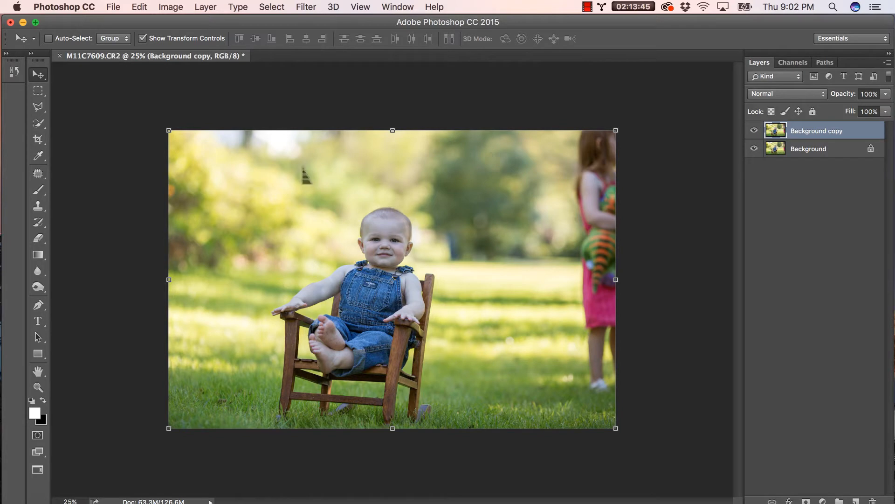
pyautogui.click(139, 6)
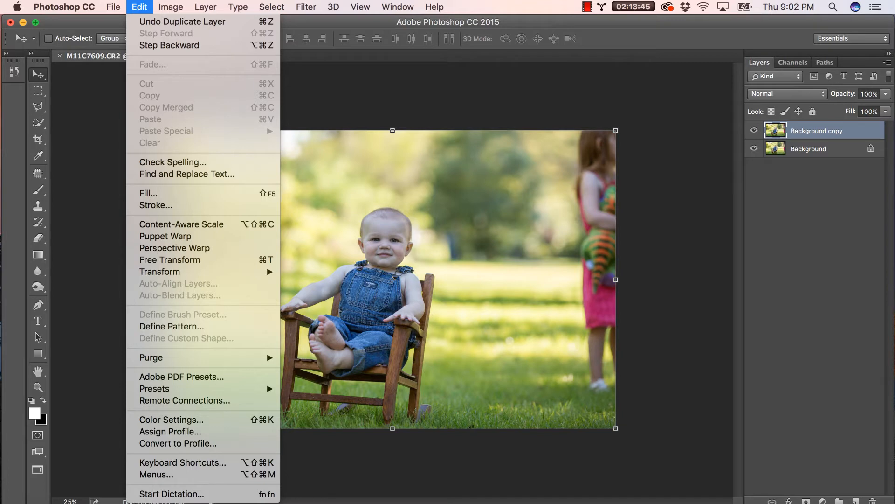
pyautogui.moveTo(187, 272)
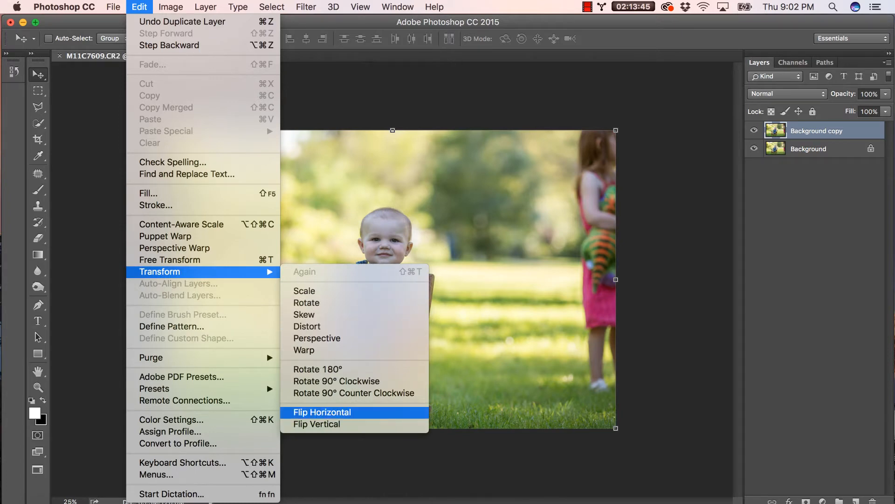
pyautogui.click(322, 412)
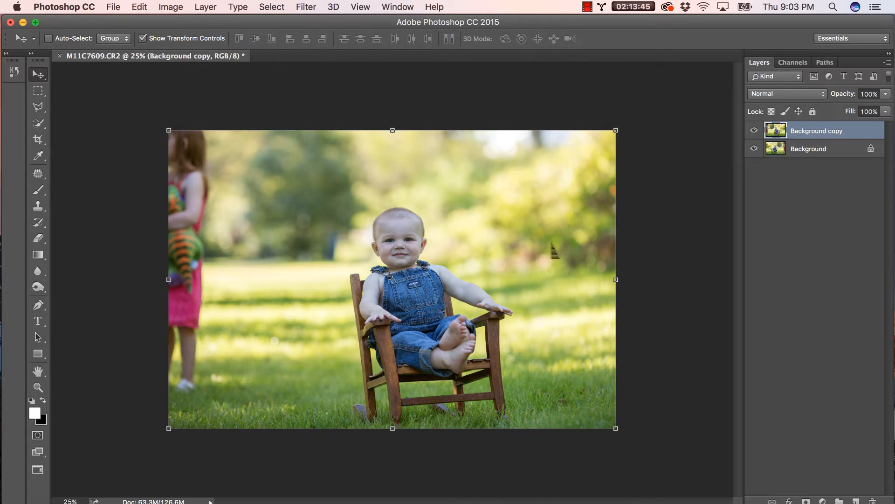
pyautogui.moveTo(486, 219); pyautogui.dragTo(413, 379)
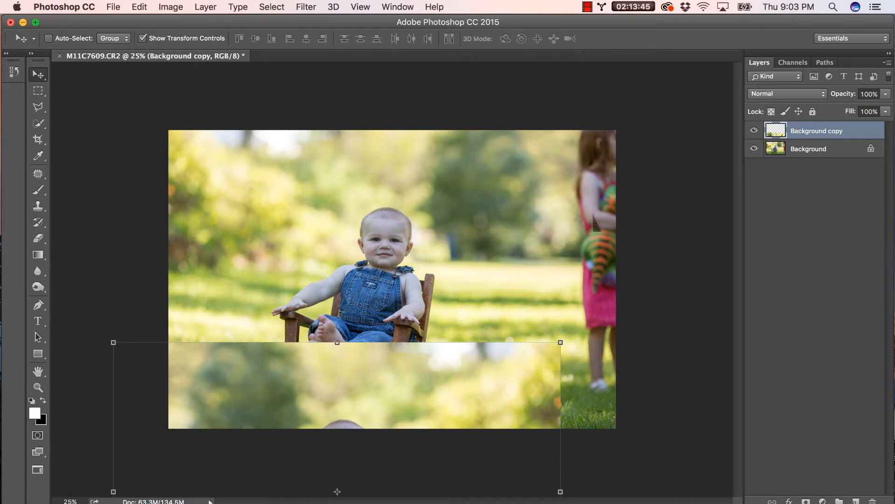
pyautogui.moveTo(428, 408); pyautogui.dragTo(485, 194)
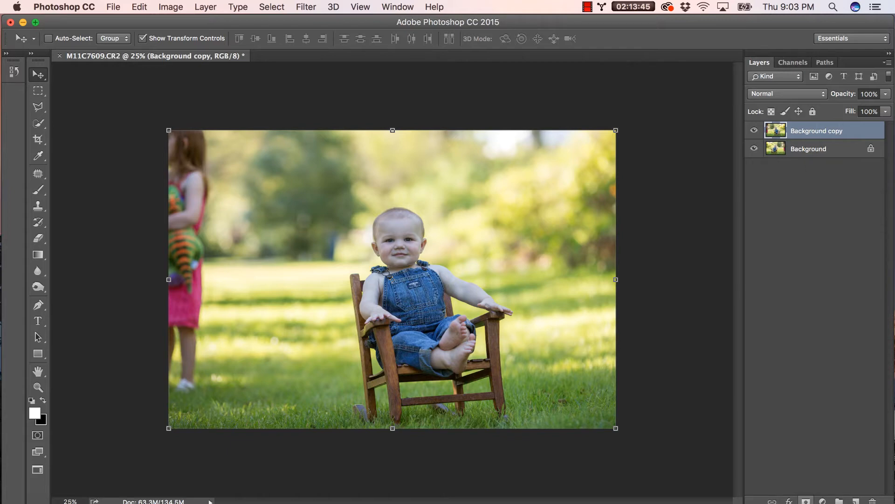
# - Add a layer mask to the flipped copy and invert the mask to black
pyautogui.click(806, 500)
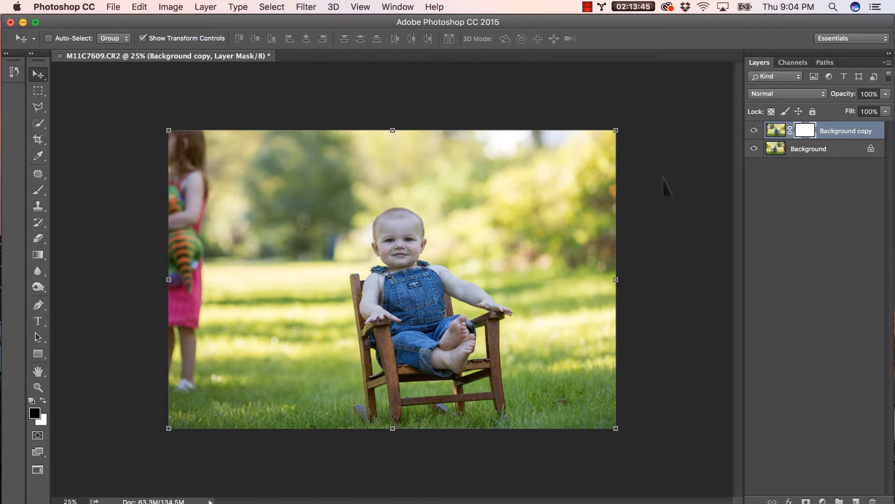
pyautogui.moveTo(506, 199)
pyautogui.mouseDown()
pyautogui.moveTo(460, 169)
pyautogui.moveTo(508, 162)
pyautogui.moveTo(517, 144)
pyautogui.moveTo(533, 189)
pyautogui.moveTo(512, 194)
pyautogui.moveTo(506, 184)
pyautogui.mouseUp()
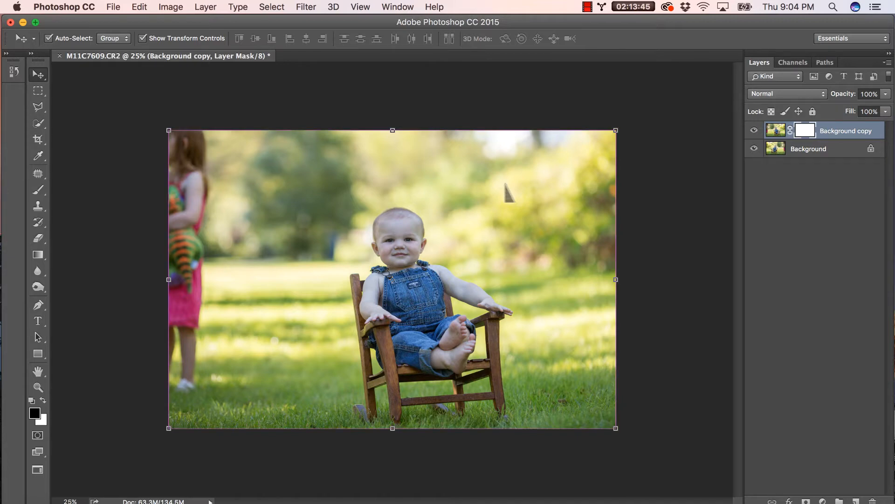
pyautogui.press('super+i')
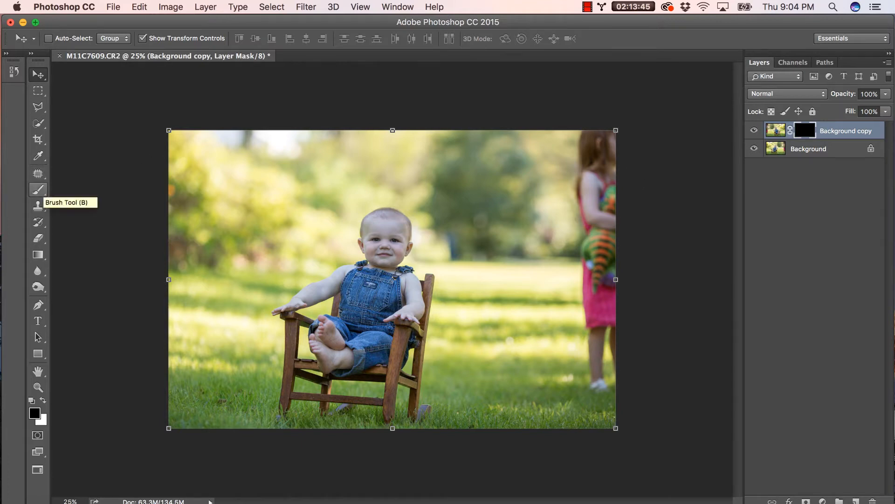
# - Paint white on the mask with a size 1300 brush at 100% opacity over the girl at the photo's right edge
pyautogui.click(38, 190)
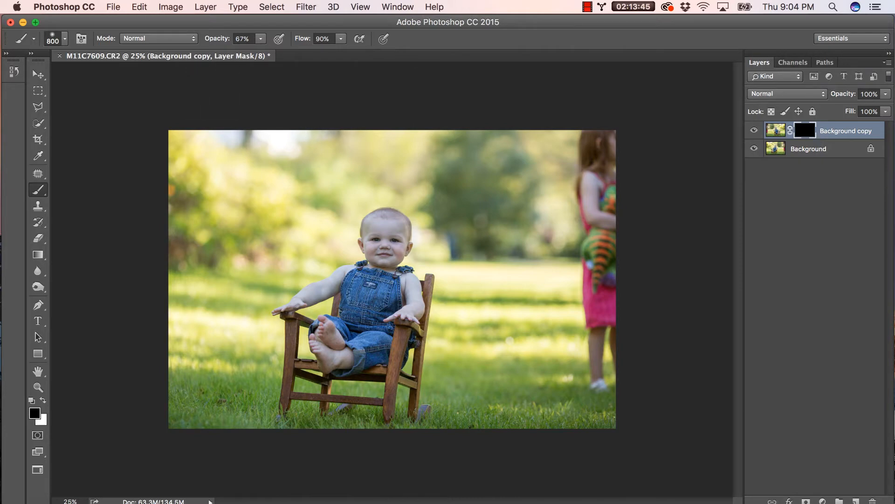
pyautogui.click(261, 39)
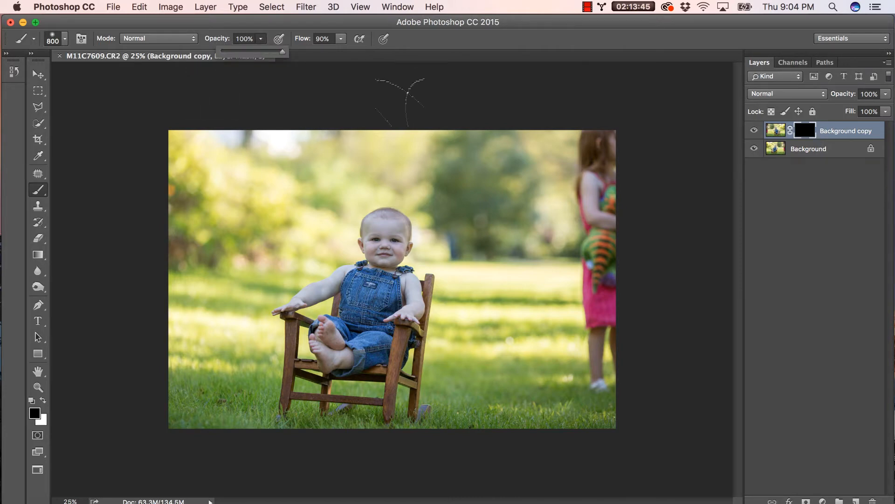
pyautogui.press(']')
pyautogui.press(']')
pyautogui.press(']')
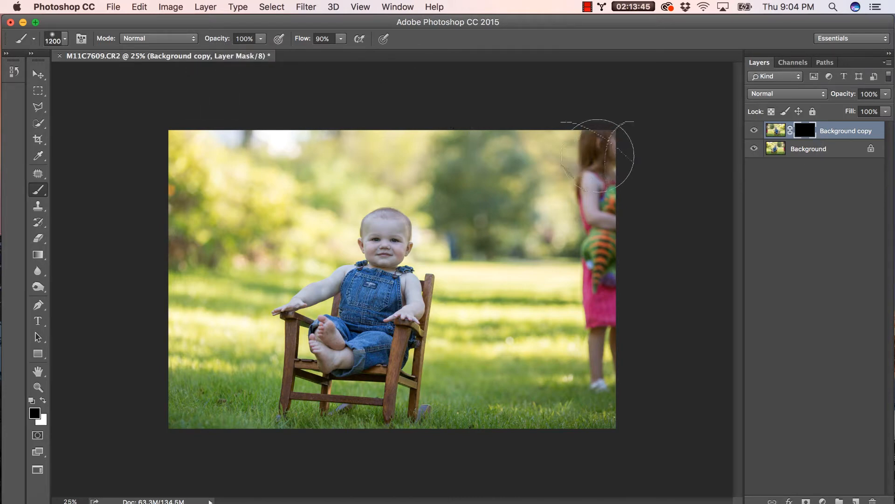
pyautogui.press(']')
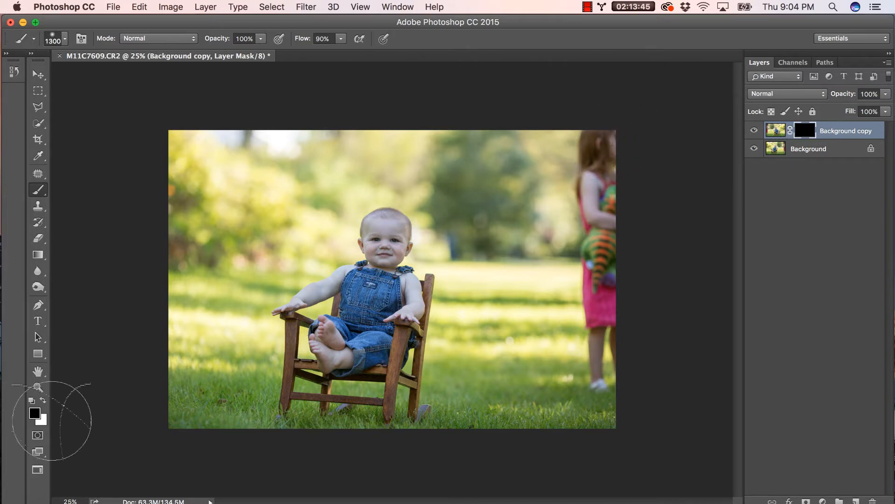
pyautogui.press('x')
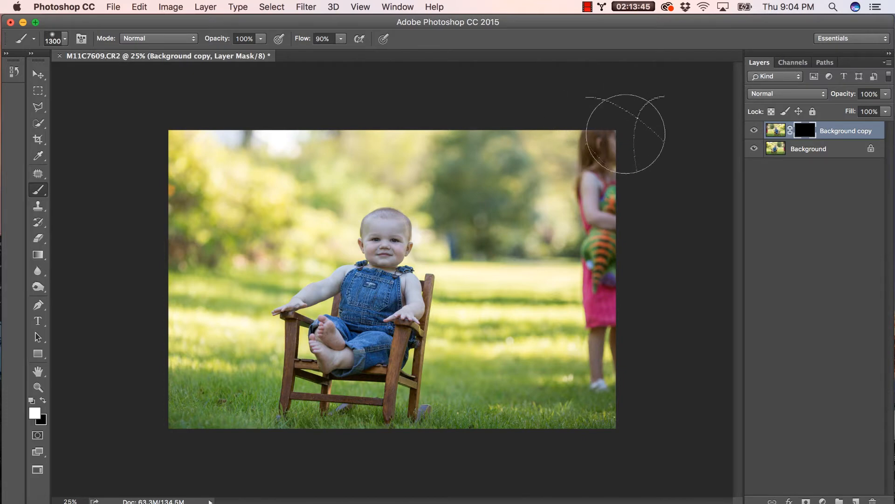
pyautogui.moveTo(608, 130)
pyautogui.mouseDown()
pyautogui.moveTo(607, 201)
pyautogui.moveTo(612, 127)
pyautogui.moveTo(622, 180)
pyautogui.moveTo(603, 373)
pyautogui.moveTo(610, 324)
pyautogui.moveTo(581, 91)
pyautogui.moveTo(576, 214)
pyautogui.moveTo(557, 153)
pyautogui.mouseUp()
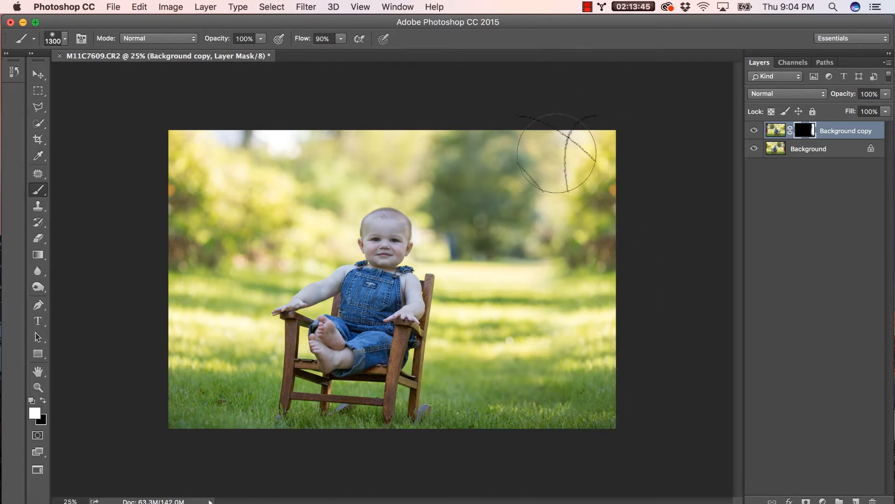
# - Enlarge the brush to 1600 and paint white over the background trees from the upper right toward the baby
pyautogui.press(']')
pyautogui.press(']')
pyautogui.press(']')
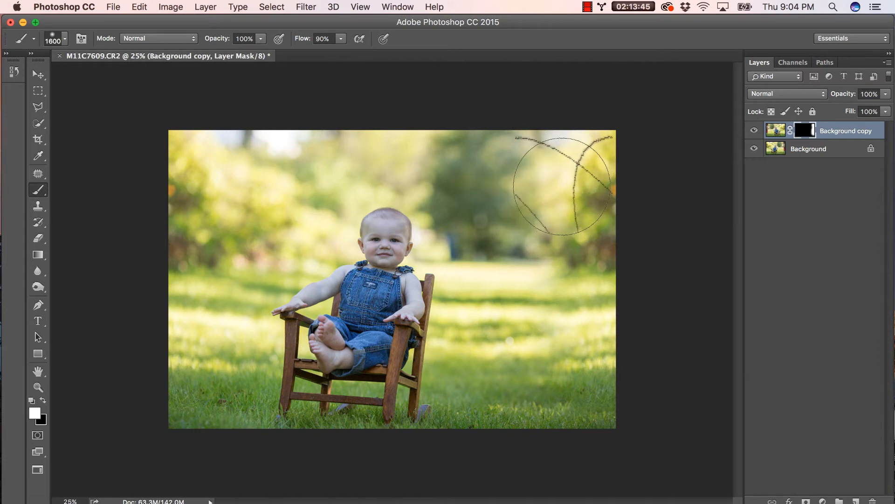
pyautogui.moveTo(562, 187)
pyautogui.mouseDown()
pyautogui.moveTo(544, 222)
pyautogui.moveTo(573, 328)
pyautogui.moveTo(526, 223)
pyautogui.moveTo(538, 110)
pyautogui.moveTo(478, 158)
pyautogui.moveTo(496, 172)
pyautogui.moveTo(480, 232)
pyautogui.moveTo(494, 249)
pyautogui.moveTo(569, 150)
pyautogui.moveTo(480, 320)
pyautogui.moveTo(479, 259)
pyautogui.moveTo(491, 290)
pyautogui.moveTo(446, 174)
pyautogui.moveTo(460, 214)
pyautogui.moveTo(499, 240)
pyautogui.moveTo(435, 264)
pyautogui.mouseUp()
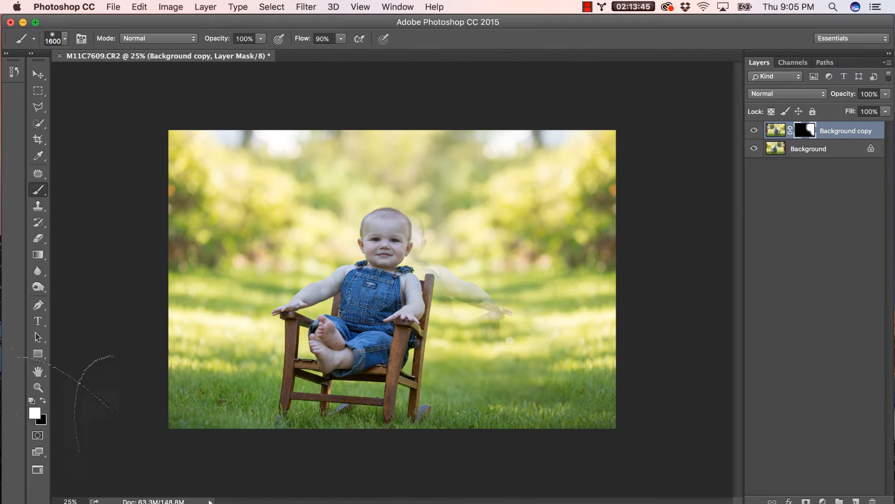
# - Switch to black with a size 400 brush and mask out the ghosted head and arm beside the baby
pyautogui.press('x')
pyautogui.press('[')
pyautogui.press('[')
pyautogui.press('[')
pyautogui.press('[')
pyautogui.press('[')
pyautogui.press('[')
pyautogui.press('[')
pyautogui.press('[')
pyautogui.press('[')
pyautogui.press('[')
pyautogui.press('[')
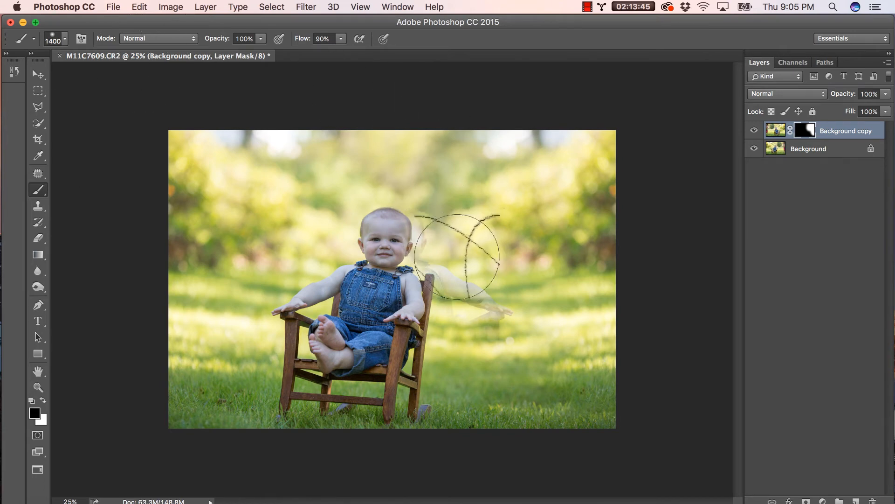
pyautogui.press('[')
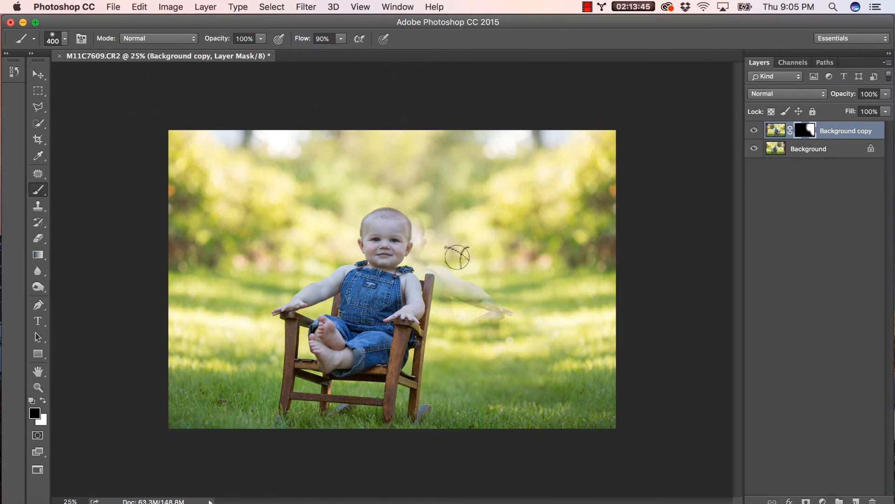
pyautogui.moveTo(473, 285)
pyautogui.mouseDown()
pyautogui.moveTo(508, 332)
pyautogui.moveTo(500, 308)
pyautogui.moveTo(493, 316)
pyautogui.moveTo(470, 307)
pyautogui.moveTo(452, 275)
pyautogui.moveTo(446, 299)
pyautogui.moveTo(441, 278)
pyautogui.moveTo(404, 248)
pyautogui.moveTo(413, 250)
pyautogui.moveTo(404, 205)
pyautogui.moveTo(426, 234)
pyautogui.moveTo(426, 257)
pyautogui.mouseUp()
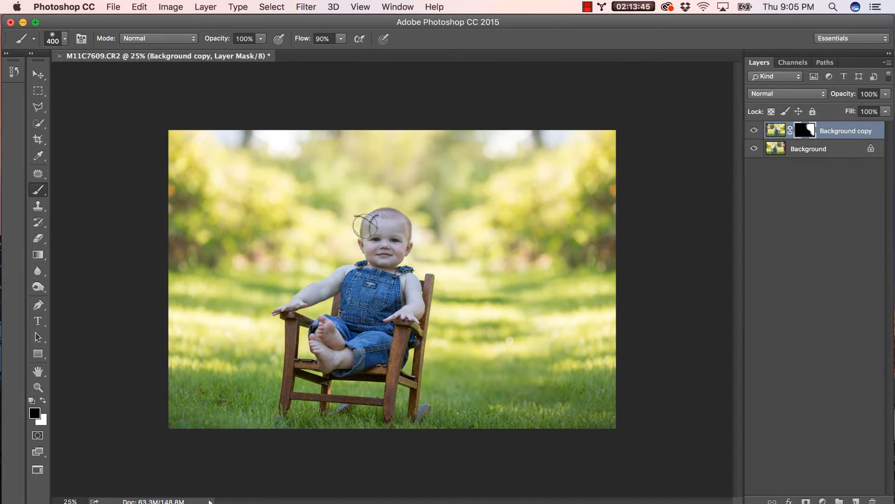
pyautogui.moveTo(398, 221)
pyautogui.mouseDown()
pyautogui.moveTo(421, 219)
pyautogui.moveTo(439, 236)
pyautogui.moveTo(444, 300)
pyautogui.moveTo(448, 243)
pyautogui.mouseUp()
# - Paint white on the mask just right of the baby's head to bring back the flipped background
pyautogui.press('x')
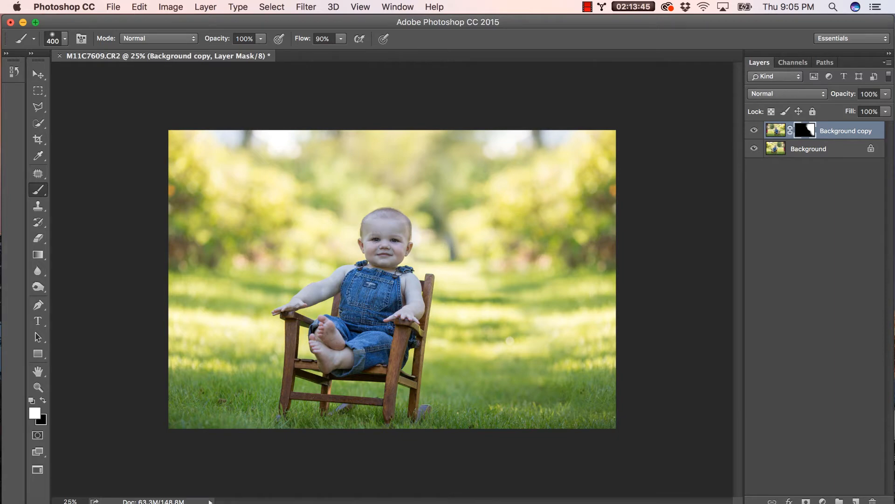
pyautogui.moveTo(431, 213)
pyautogui.mouseDown()
pyautogui.moveTo(455, 236)
pyautogui.moveTo(432, 202)
pyautogui.mouseUp()
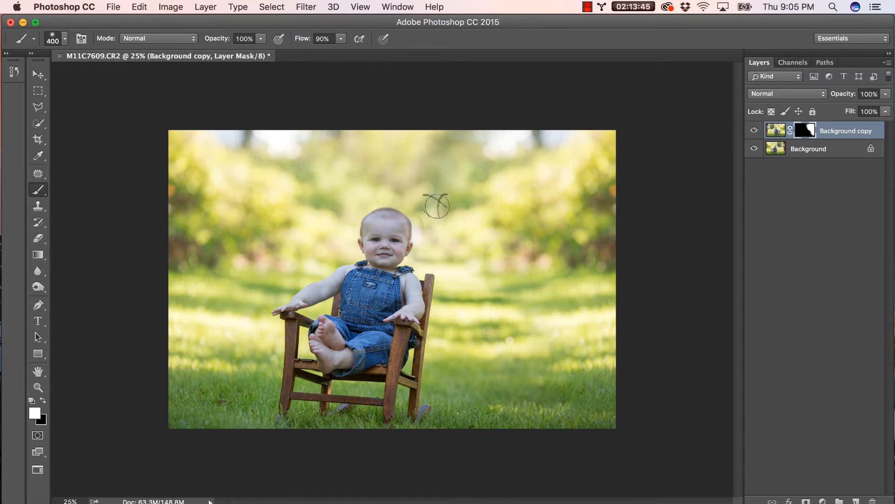
# - Blend the lawn right of the chair by painting black on the mask with a size 800 brush at 48% opacity
pyautogui.press('x')
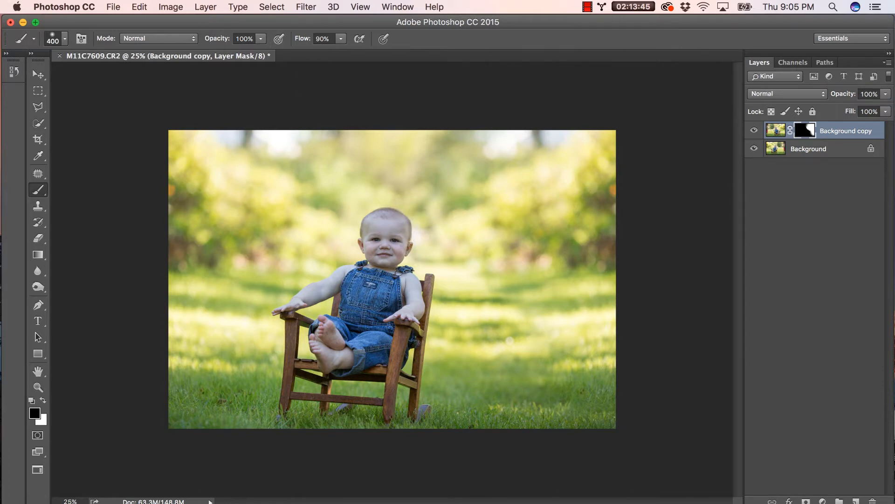
pyautogui.click(260, 39)
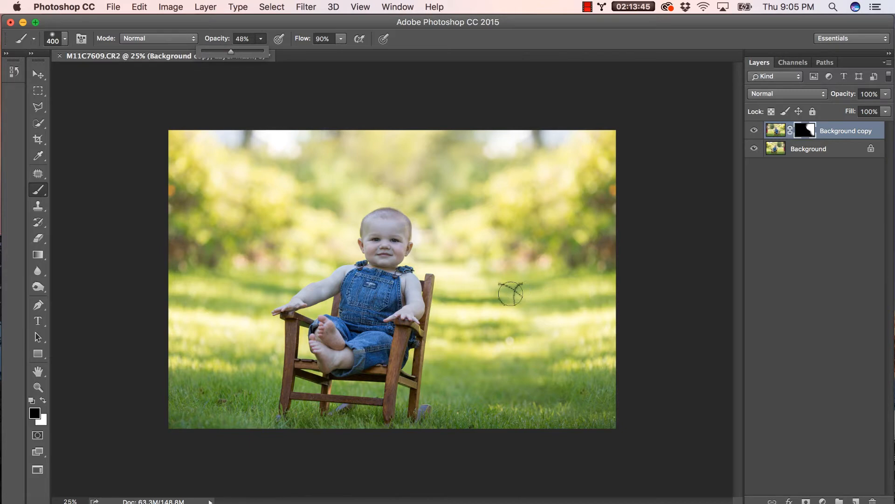
pyautogui.press(']')
pyautogui.press(']')
pyautogui.press(']')
pyautogui.press(']')
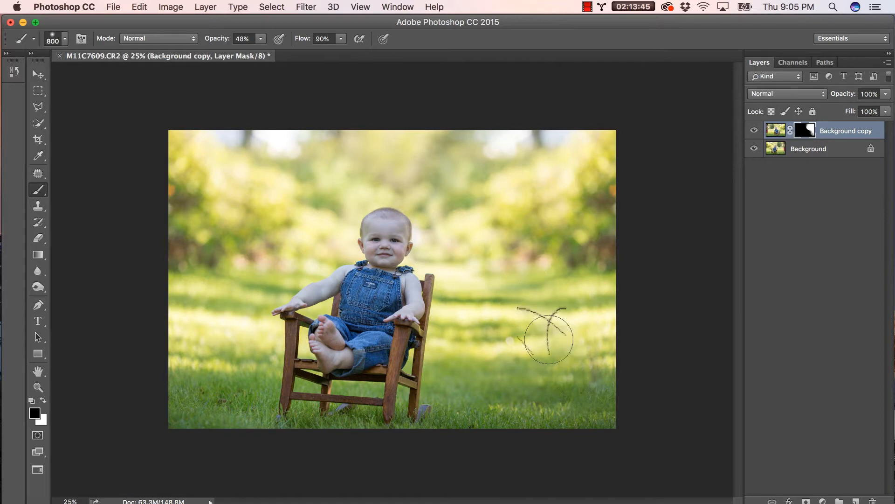
# - Paint black on the mask over the mirrored bright sky at the photo's upper right, and return the foreground color to white
pyautogui.press('x')
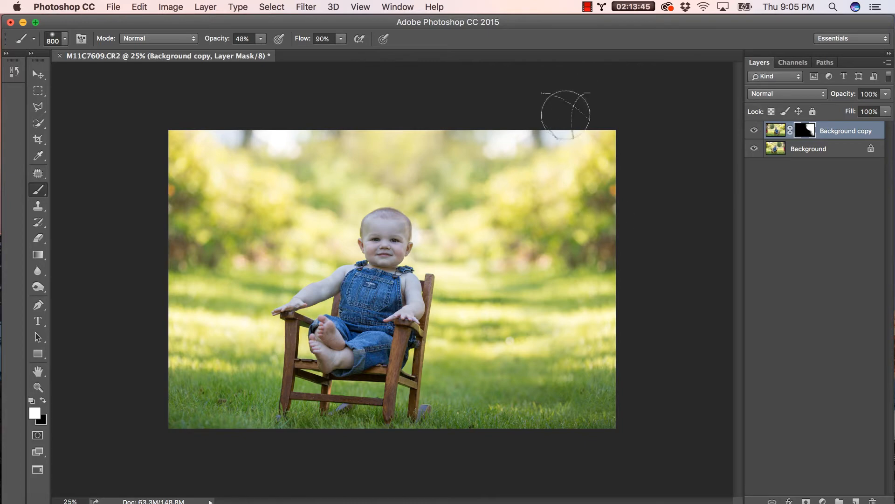
pyautogui.press('x')
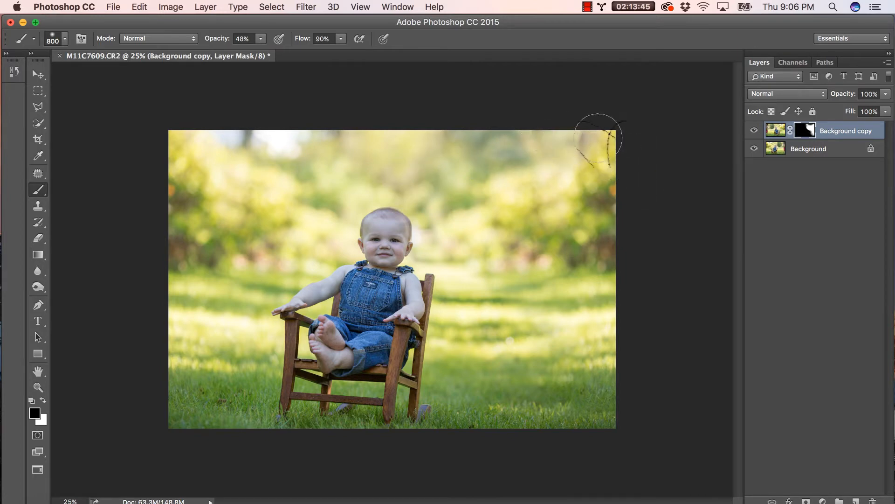
pyautogui.click(43, 400)
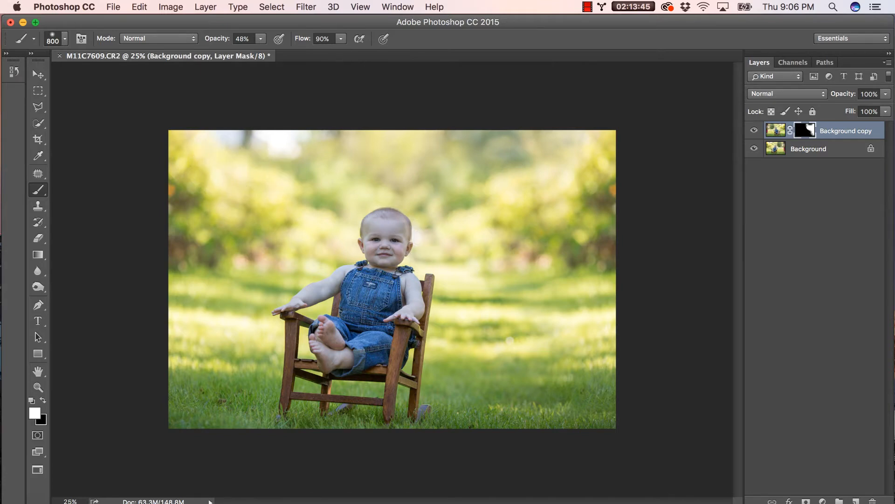
# - Toggle the visibility of the masked copy to compare the photo before and after, leaving it visible
pyautogui.press('super+comma')
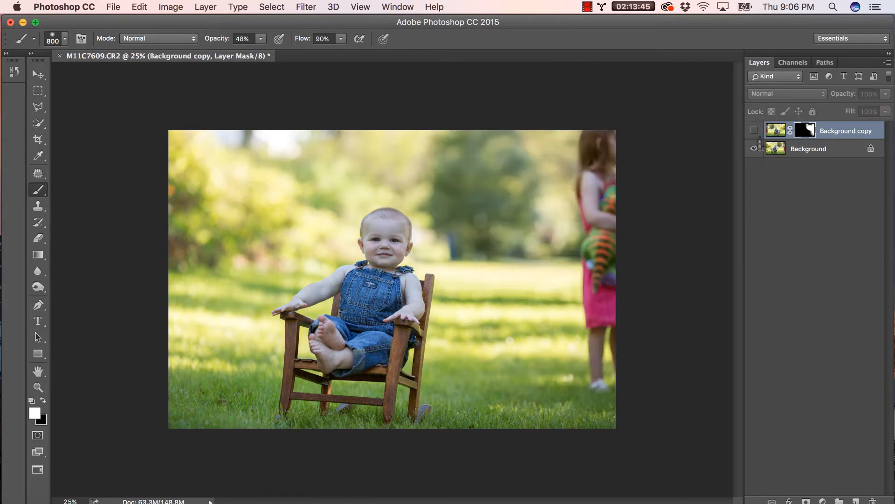
pyautogui.press('super+comma')
pyautogui.press('super+comma')
pyautogui.press('super+comma')
pyautogui.click(758, 137)
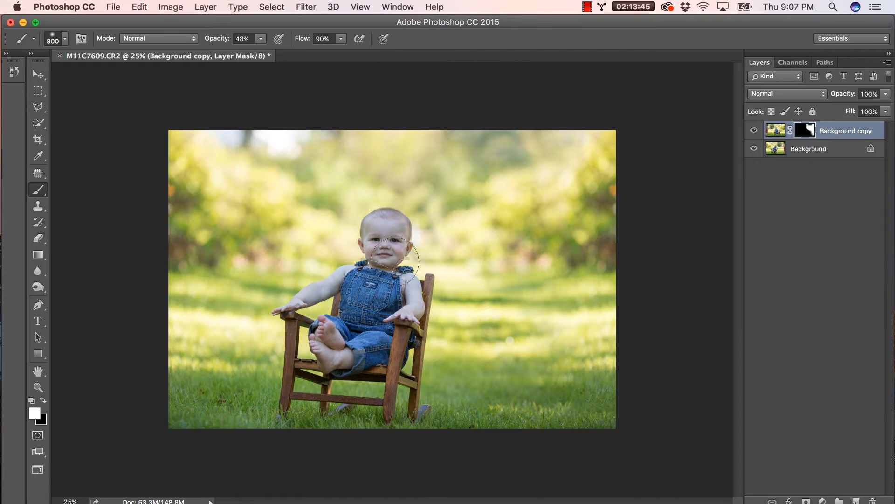
# - Add a Levels adjustment layer with the white input level at 240 and the midtones at 1.19
pyautogui.click(823, 500)
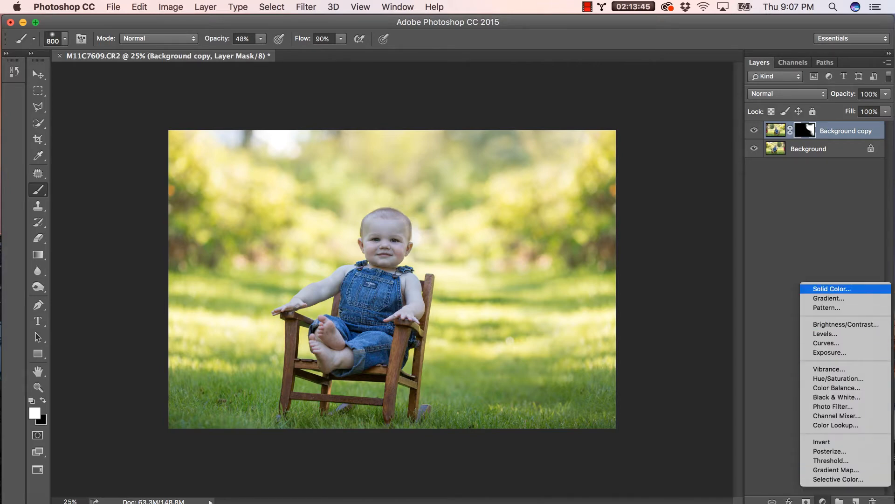
pyautogui.click(826, 334)
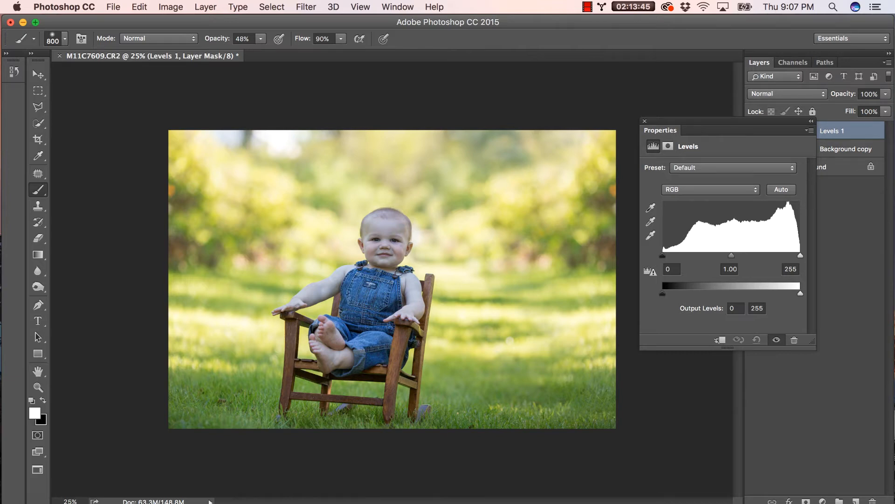
pyautogui.moveTo(801, 256); pyautogui.dragTo(783, 255)
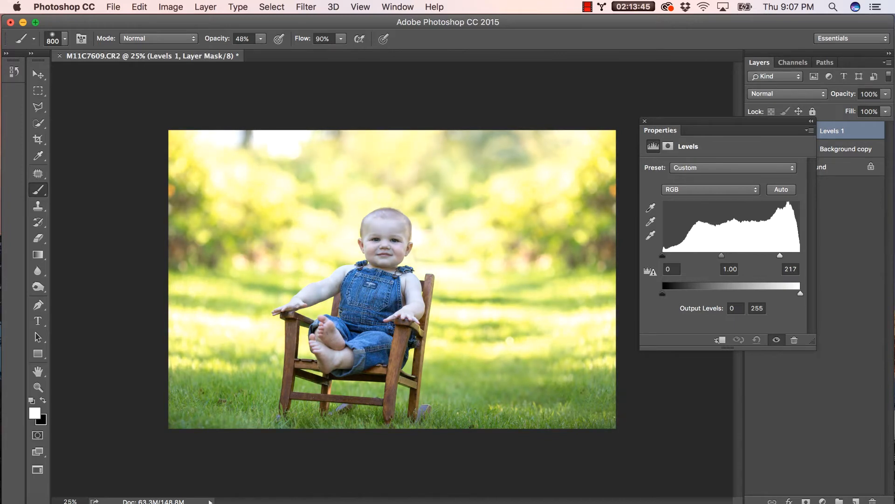
pyautogui.moveTo(780, 255); pyautogui.dragTo(795, 256)
pyautogui.moveTo(791, 255); pyautogui.dragTo(793, 256)
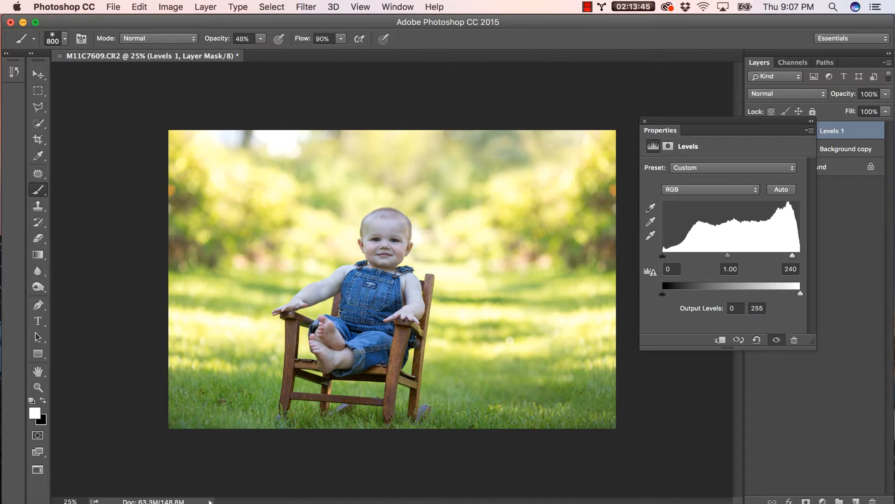
pyautogui.moveTo(727, 255); pyautogui.dragTo(722, 256)
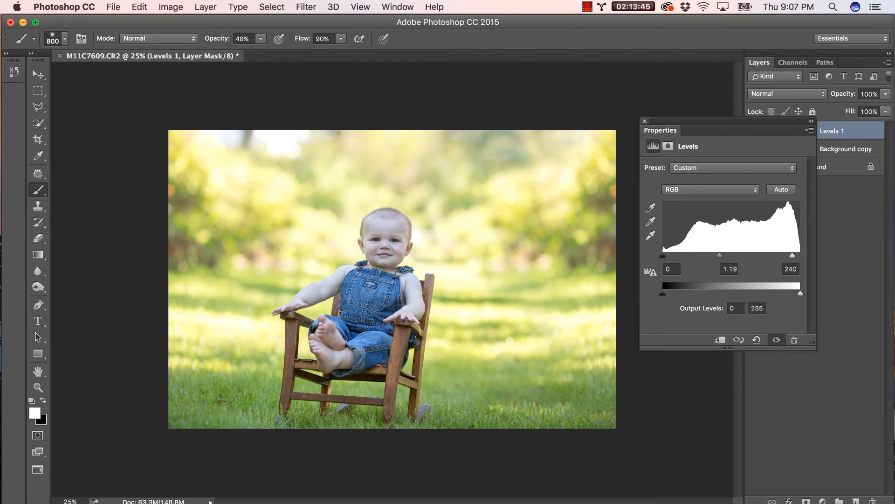
# - Invert the Levels adjustment's mask to black and set the brush opacity to 100%
pyautogui.moveTo(663, 255); pyautogui.dragTo(665, 255)
pyautogui.click(645, 121)
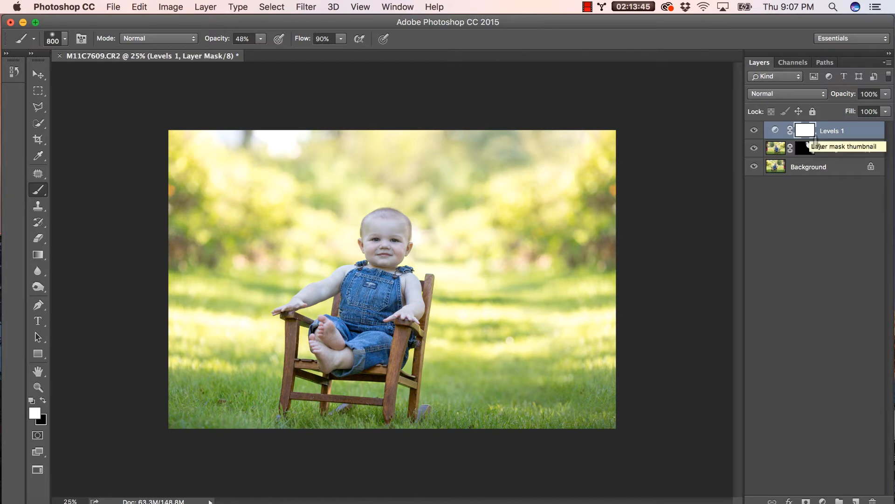
pyautogui.press('super+i')
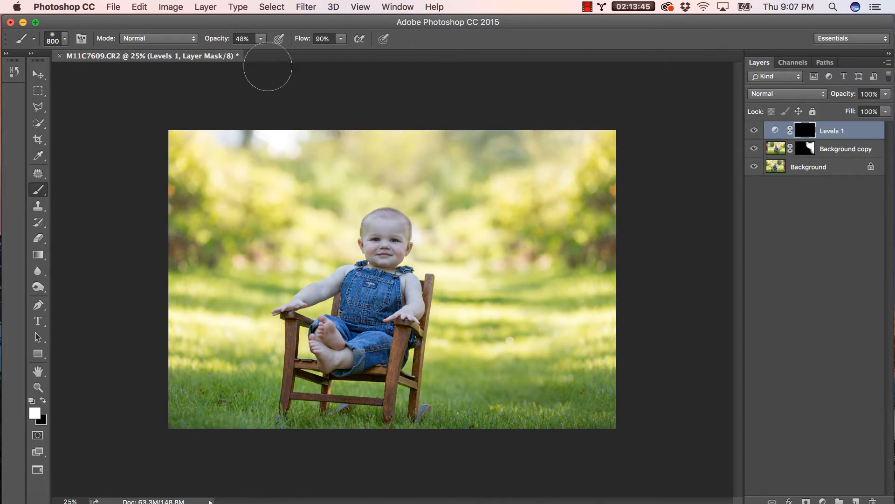
pyautogui.click(261, 38)
pyautogui.moveTo(263, 52); pyautogui.dragTo(294, 51)
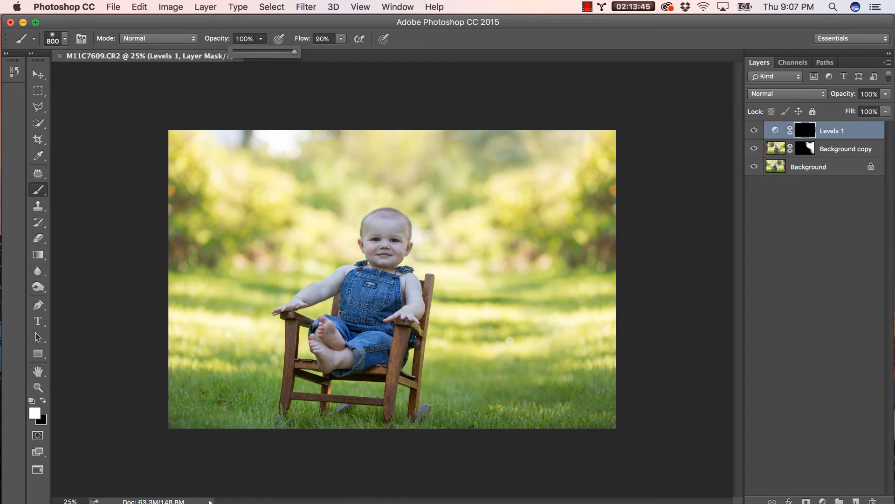
# - Paint white on the Levels mask over the baby's face with a size 500 brush
pyautogui.press('[')
pyautogui.press('[')
pyautogui.press('[')
pyautogui.press('[')
pyautogui.press('[')
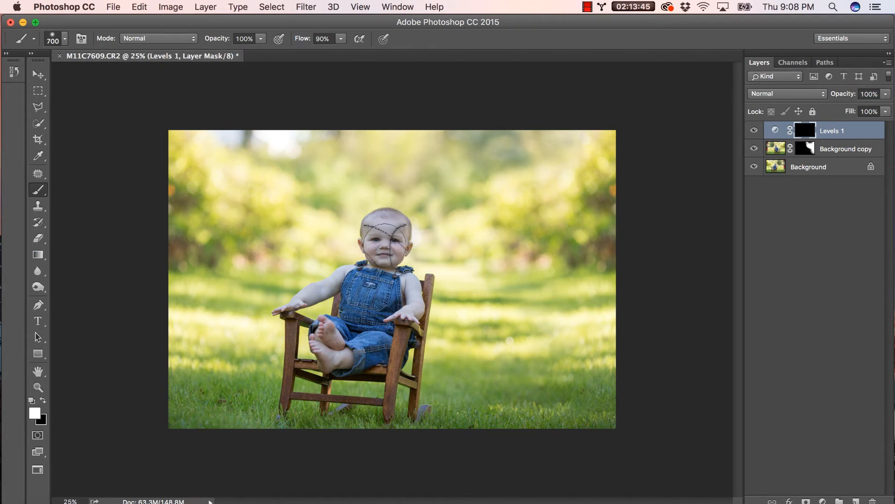
pyautogui.press(']')
pyautogui.press(']')
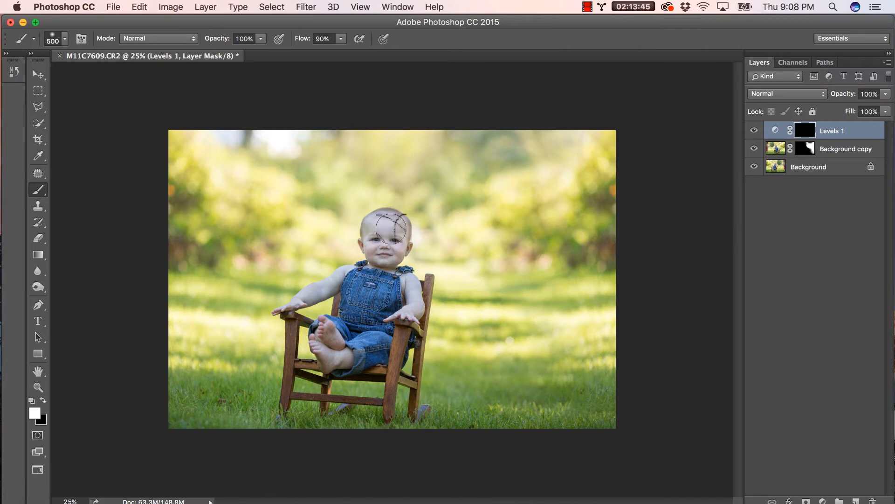
pyautogui.click(383, 242)
# - Paint white on the Levels mask over the baby's arms, head and feet with a size 250 brush, checking coverage with the mask overlay
pyautogui.press('[')
pyautogui.press('[')
pyautogui.press('[')
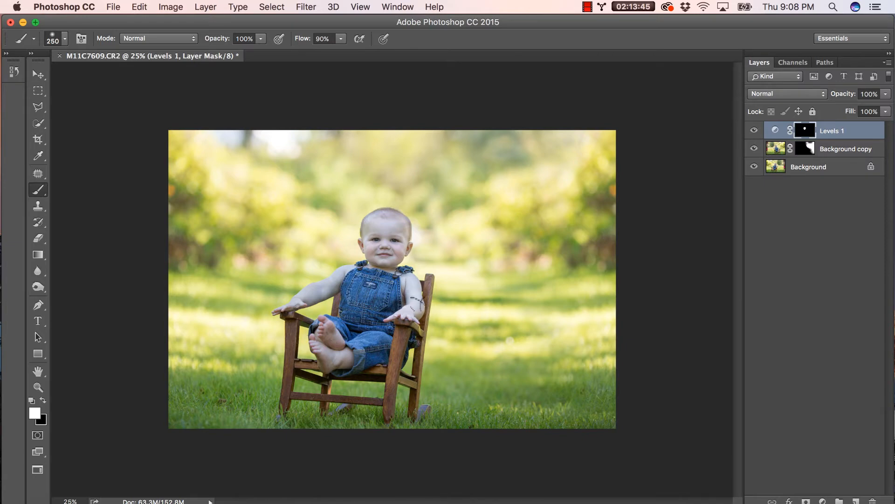
pyautogui.moveTo(347, 274)
pyautogui.mouseDown()
pyautogui.moveTo(343, 267)
pyautogui.moveTo(287, 305)
pyautogui.moveTo(346, 270)
pyautogui.mouseUp()
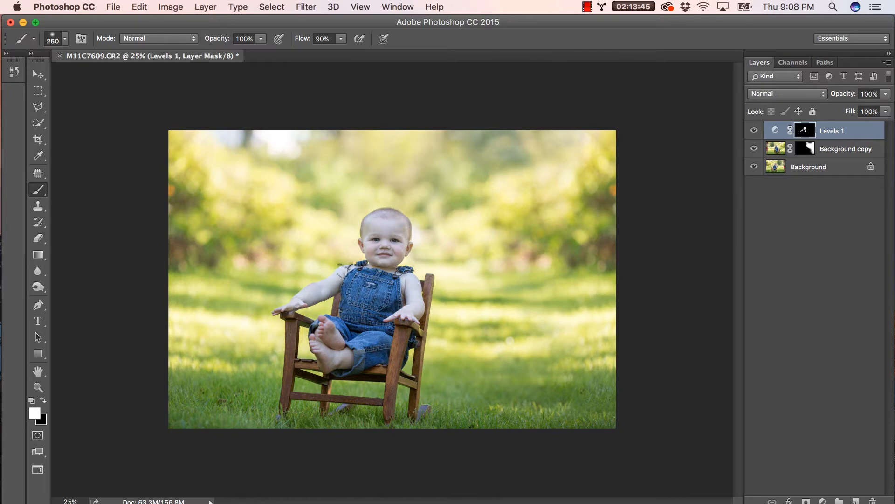
pyautogui.moveTo(399, 231)
pyautogui.mouseDown()
pyautogui.moveTo(378, 227)
pyautogui.moveTo(381, 245)
pyautogui.moveTo(369, 231)
pyautogui.moveTo(378, 219)
pyautogui.moveTo(398, 221)
pyautogui.moveTo(401, 234)
pyautogui.moveTo(387, 247)
pyautogui.moveTo(377, 239)
pyautogui.moveTo(375, 258)
pyautogui.moveTo(392, 264)
pyautogui.moveTo(396, 232)
pyautogui.moveTo(421, 253)
pyautogui.moveTo(354, 234)
pyautogui.mouseUp()
pyautogui.press('\\')
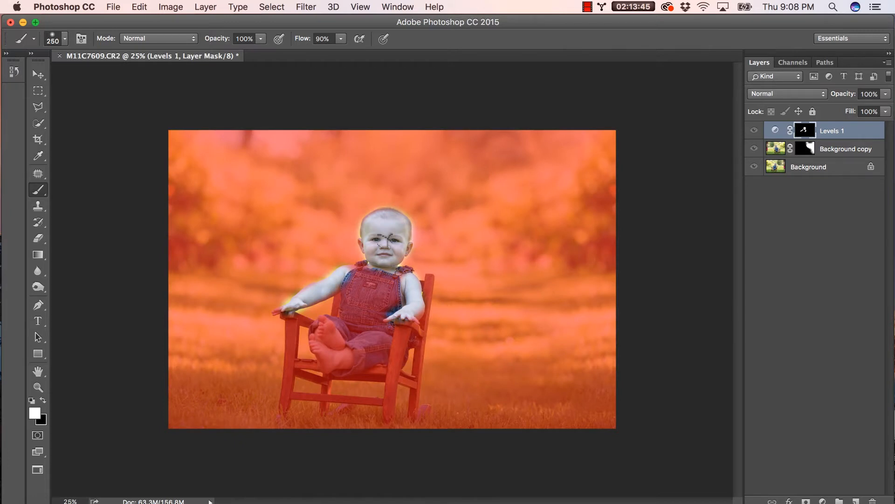
pyautogui.press('\\')
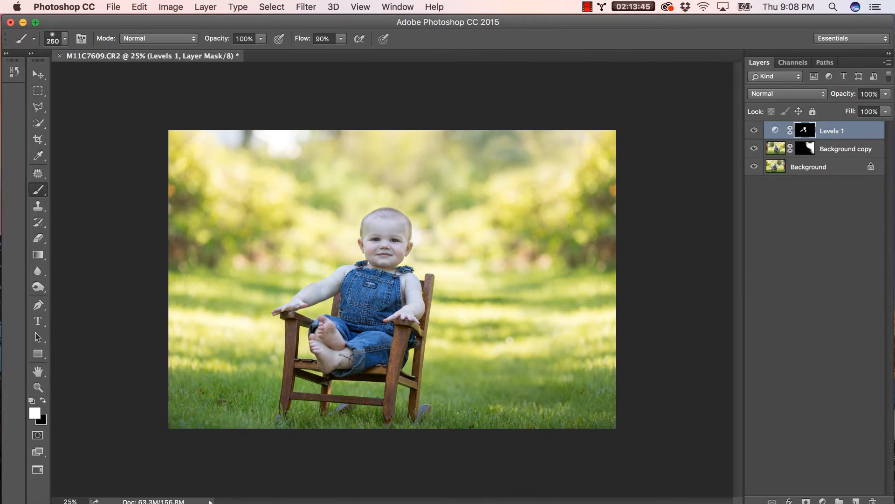
pyautogui.click(332, 334)
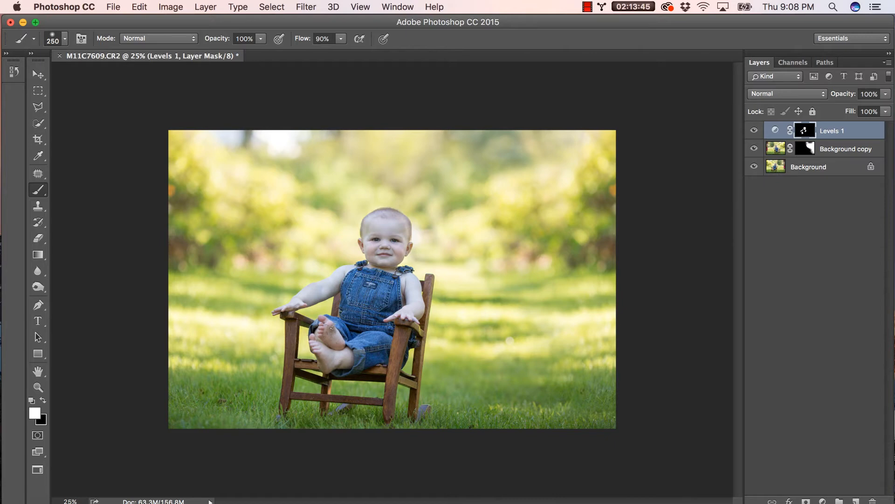
# - Toggle the Levels layer's visibility to compare the baby's skin with and without it, leaving the layer visible
pyautogui.click(754, 131)
pyautogui.click(754, 131)
pyautogui.click(754, 131)
pyautogui.click(754, 131)
pyautogui.click(754, 131)
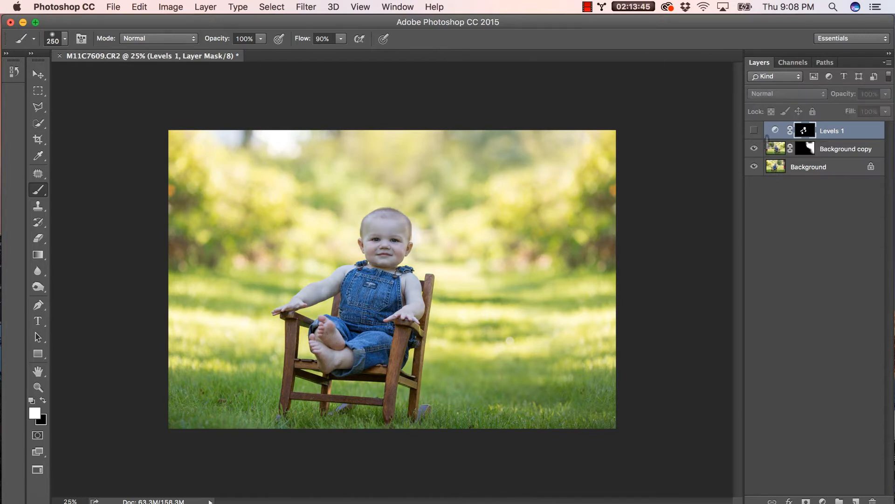
pyautogui.click(754, 130)
pyautogui.click(754, 131)
pyautogui.click(754, 130)
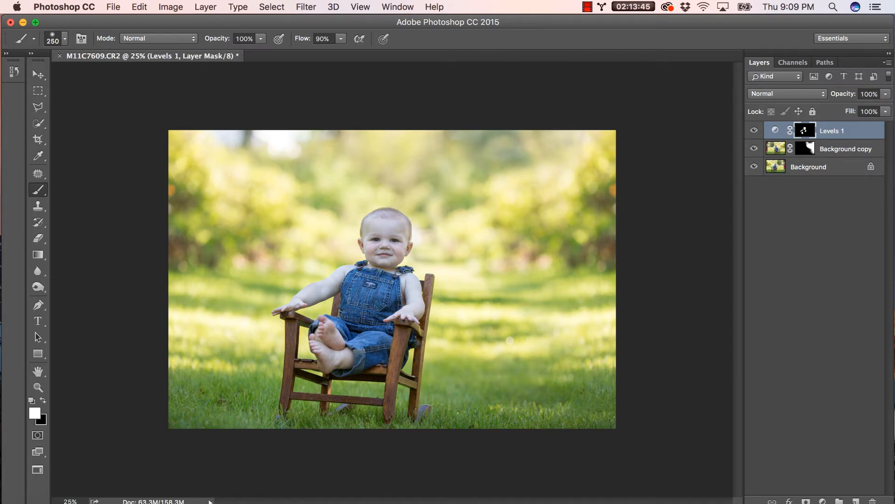
# - Add a Hue/Saturation adjustment layer and set its master hue to -4
pyautogui.click(822, 501)
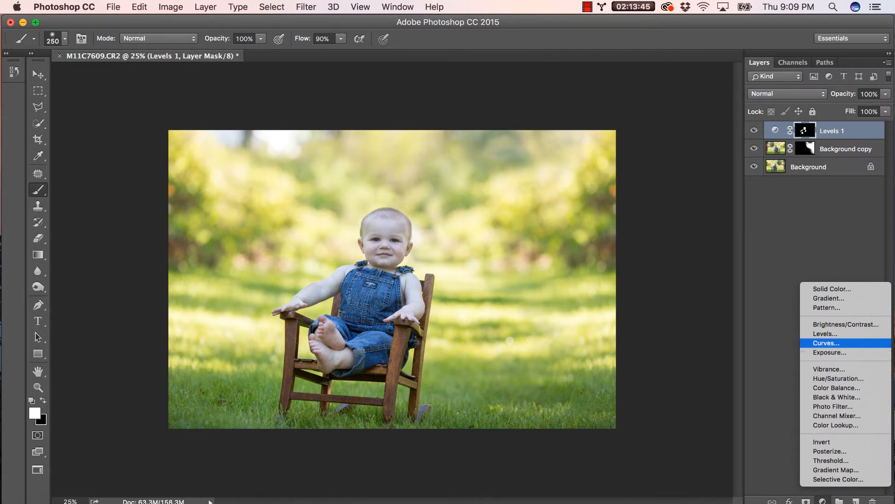
pyautogui.click(838, 378)
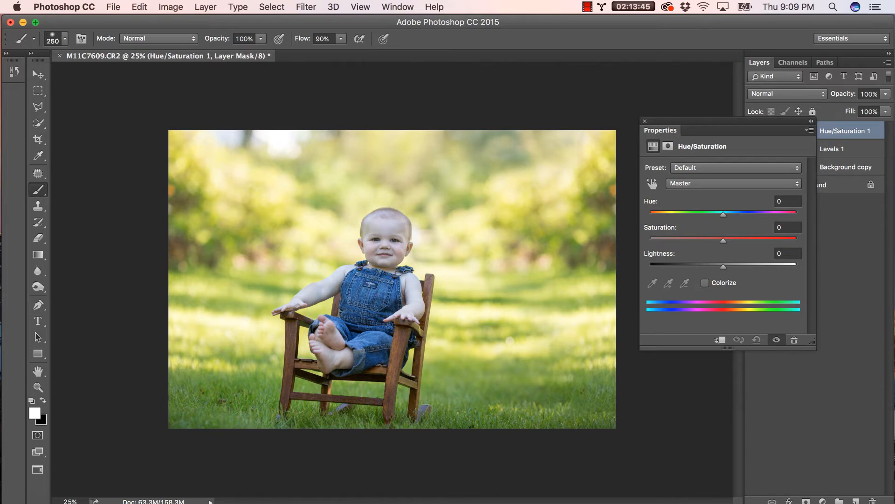
pyautogui.press('Down')
pyautogui.press('Down')
pyautogui.press('Down')
pyautogui.press('Down')
pyautogui.press('Down')
pyautogui.press('Down')
pyautogui.press('Down')
pyautogui.press('Down')
pyautogui.press('Down')
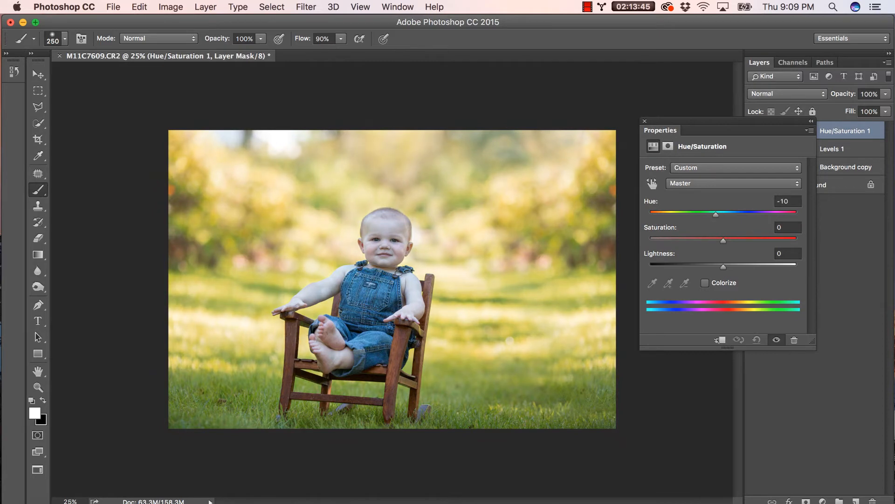
pyautogui.press('Up')
pyautogui.press('Up')
pyautogui.press('Up')
pyautogui.press('Up')
pyautogui.press('Down')
pyautogui.press('Down')
pyautogui.press('Up')
pyautogui.press('Up')
pyautogui.press('Up')
pyautogui.press('Up')
pyautogui.press('Up')
pyautogui.press('Up')
pyautogui.press('Up')
pyautogui.press('Up')
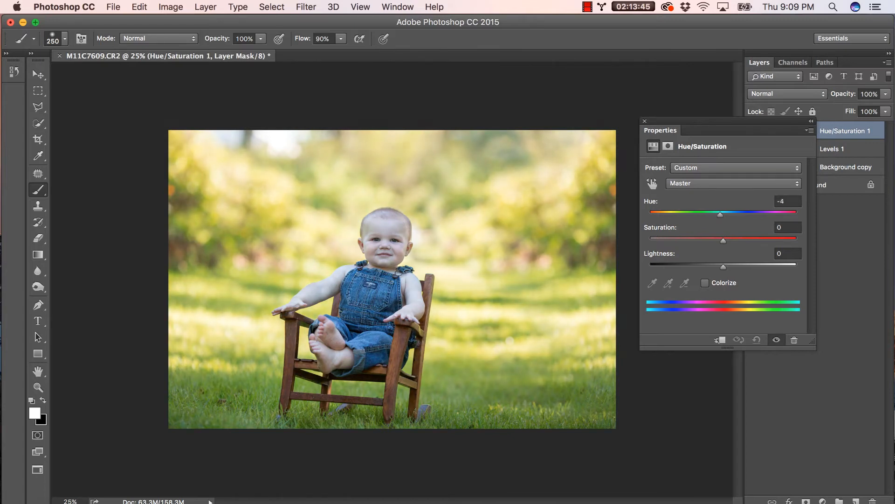
# - Fine-tune the master color shift of the Hue/Saturation adjustment in small increments up and down
pyautogui.press('Up')
pyautogui.press('Up')
pyautogui.press('Up')
pyautogui.press('Up')
pyautogui.press('Down')
pyautogui.press('Down')
pyautogui.press('Down')
pyautogui.press('Down')
pyautogui.press('Up')
pyautogui.press('Up')
pyautogui.press('Up')
pyautogui.press('Up')
pyautogui.press('Up')
pyautogui.press('Up')
pyautogui.press('Up')
pyautogui.press('Up')
pyautogui.press('Up')
pyautogui.press('Up')
pyautogui.press('Up')
pyautogui.press('Up')
pyautogui.press('Up')
pyautogui.press('Down')
pyautogui.press('Down')
pyautogui.press('Down')
pyautogui.press('Down')
pyautogui.press('Down')
pyautogui.press('Down')
pyautogui.press('Down')
pyautogui.press('Down')
pyautogui.press('Down')
pyautogui.press('Down')
pyautogui.press('Down')
pyautogui.press('Down')
pyautogui.press('Up')
# - Slightly reduce the saturation of the Yellows range and shift its hue slightly toward orange
pyautogui.press('space')
pyautogui.press('Down')
pyautogui.press('Down')
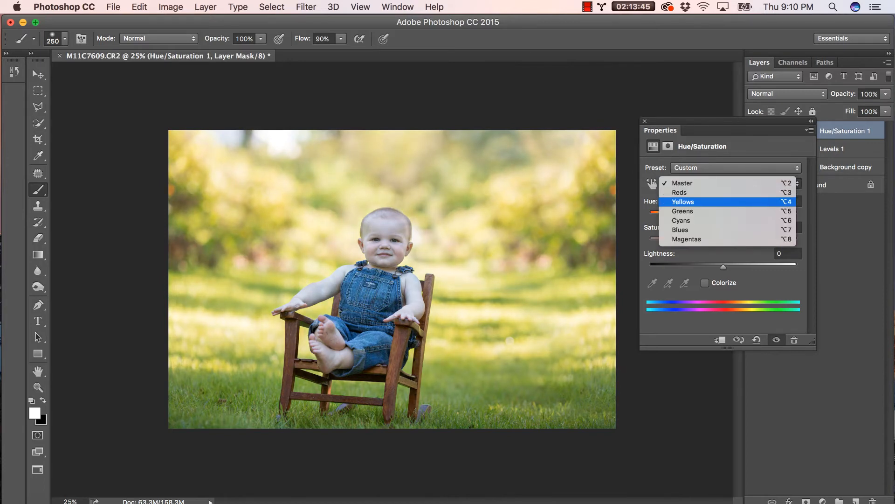
pyautogui.press('Return')
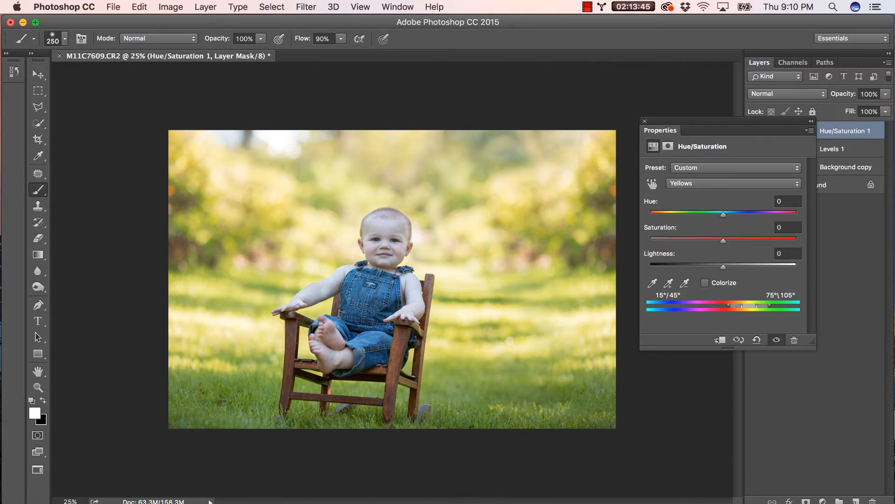
pyautogui.moveTo(723, 241); pyautogui.dragTo(719, 214)
pyautogui.moveTo(721, 214); pyautogui.dragTo(721, 214)
# - Set the Reds range's hue to +1 and close the Hue/Saturation settings
pyautogui.click(700, 183)
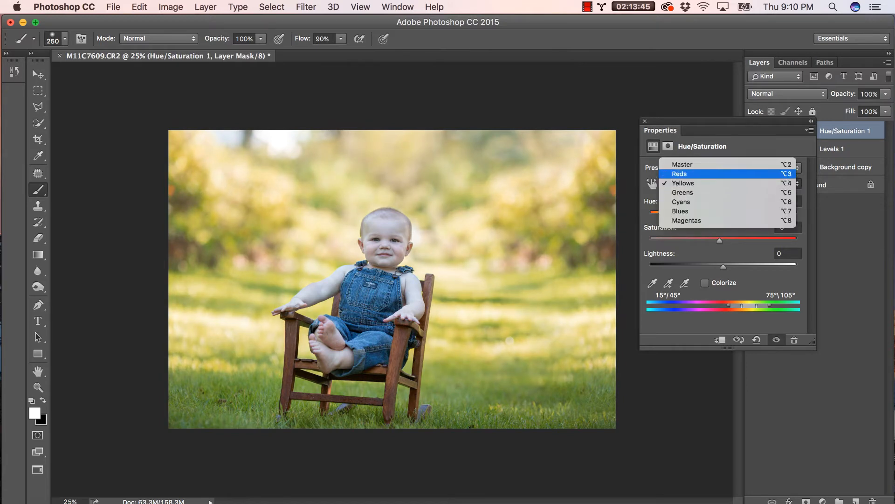
pyautogui.click(680, 173)
pyautogui.moveTo(723, 213)
pyautogui.mouseDown()
pyautogui.moveTo(710, 214)
pyautogui.moveTo(735, 214)
pyautogui.moveTo(706, 214)
pyautogui.moveTo(720, 214)
pyautogui.mouseUp()
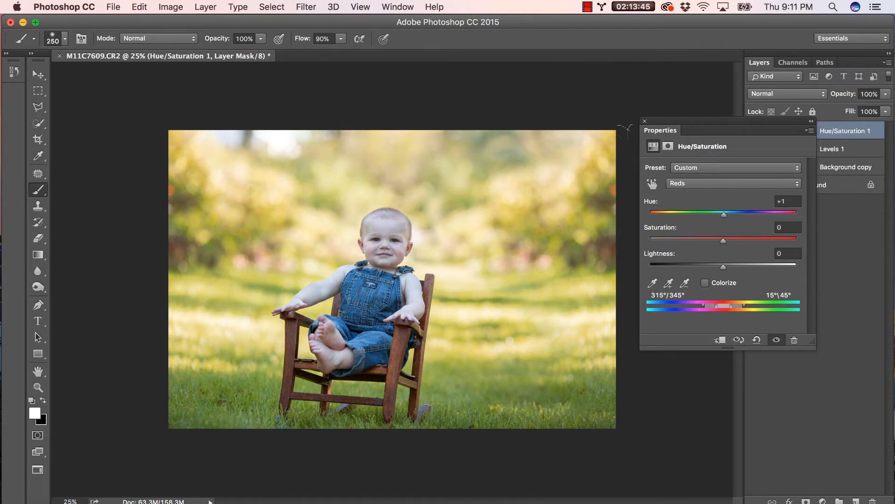
pyautogui.click(645, 120)
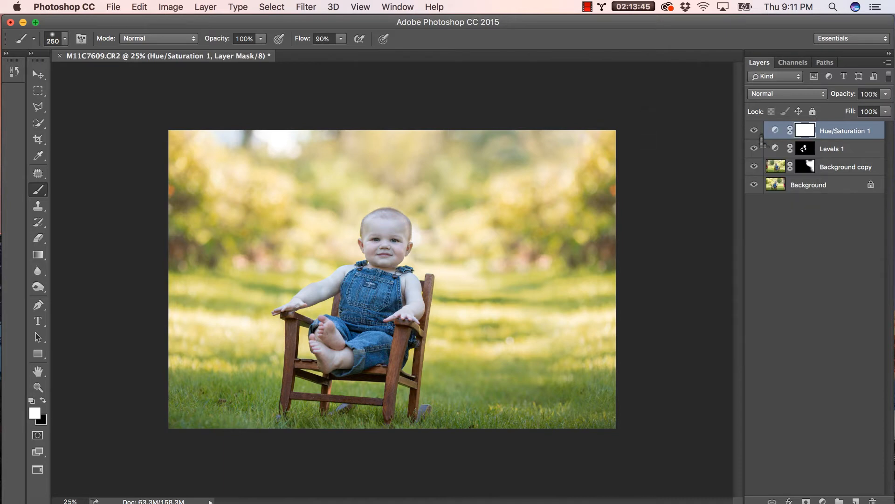
# - Toggle the Hue/Saturation layer's visibility to compare the colors before and after, leaving the layer visible
pyautogui.click(756, 132)
pyautogui.click(755, 132)
pyautogui.click(756, 132)
pyautogui.click(756, 132)
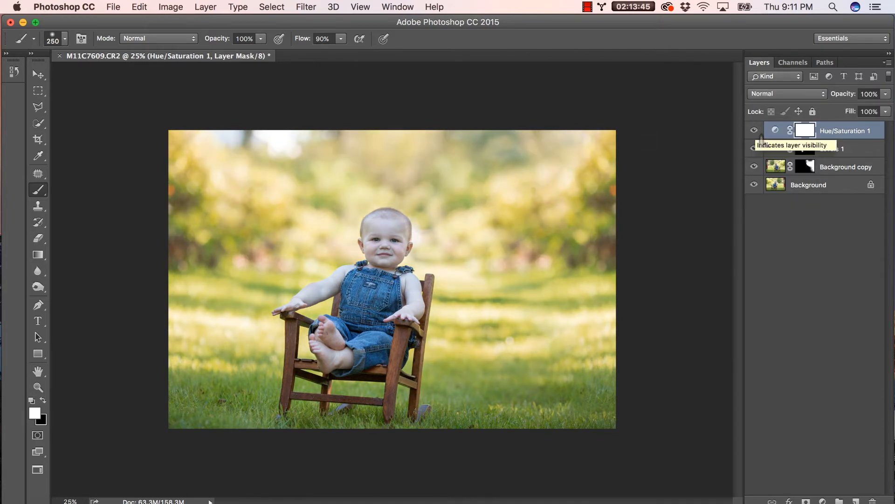
pyautogui.click(761, 136)
pyautogui.click(761, 135)
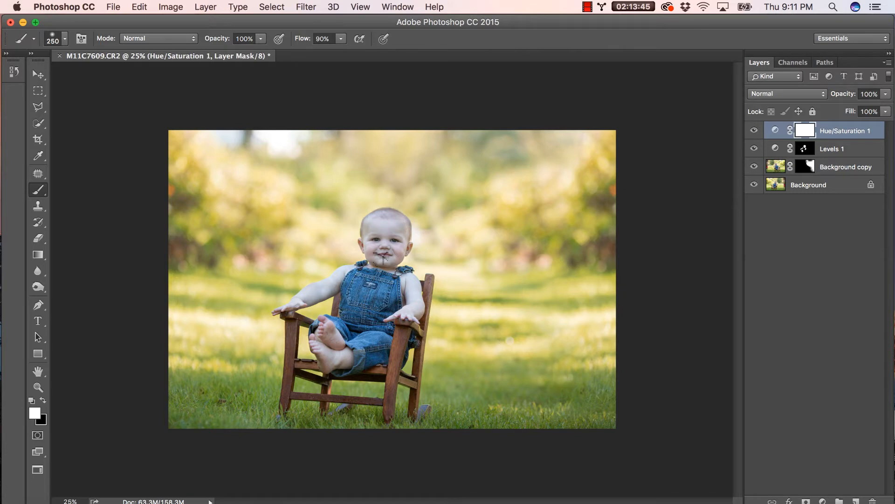
pyautogui.click(386, 256)
# - Add a Curves adjustment layer and pull the RGB curve's midpoint slightly down to darken the photo
pyautogui.click(823, 501)
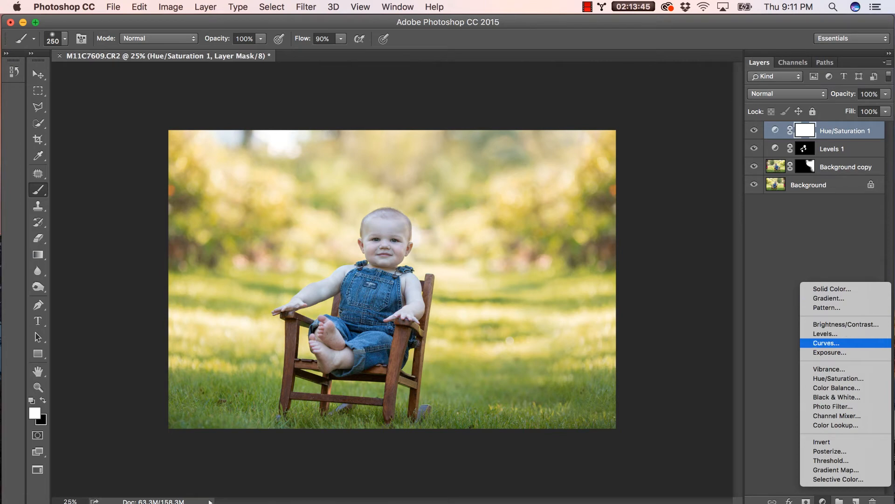
pyautogui.click(826, 342)
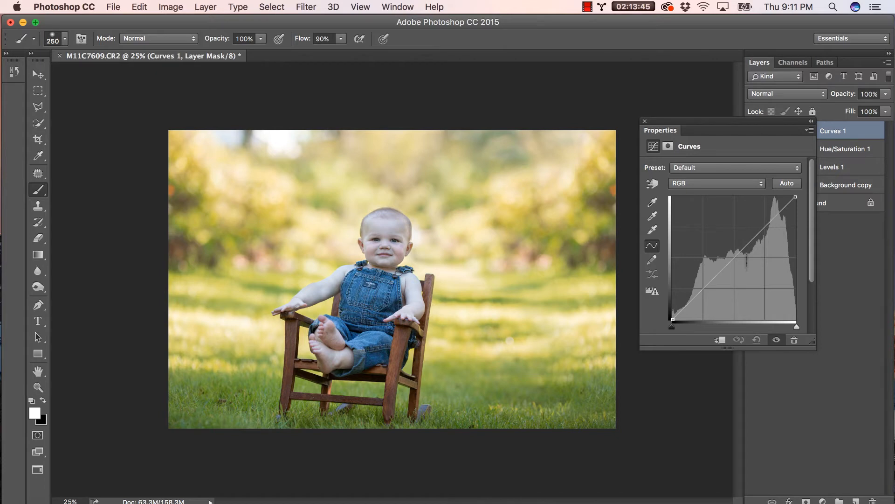
pyautogui.click(737, 256)
pyautogui.moveTo(737, 256); pyautogui.dragTo(737, 256)
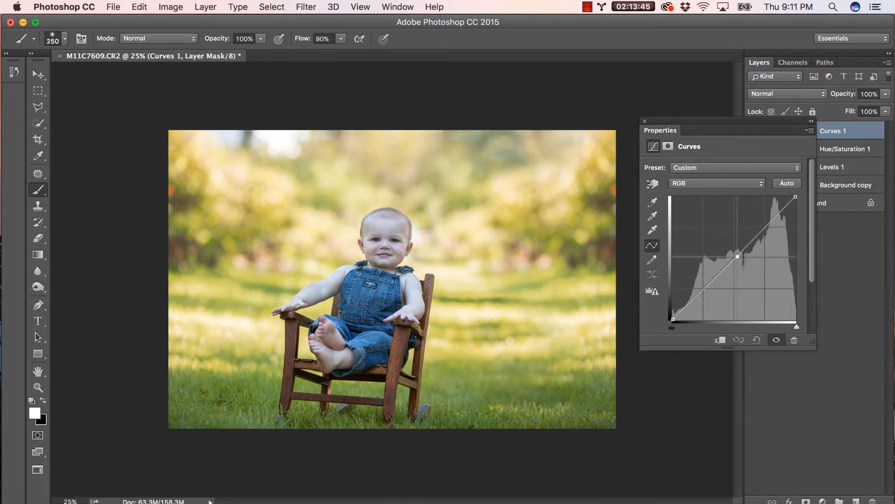
pyautogui.moveTo(738, 256); pyautogui.dragTo(746, 266)
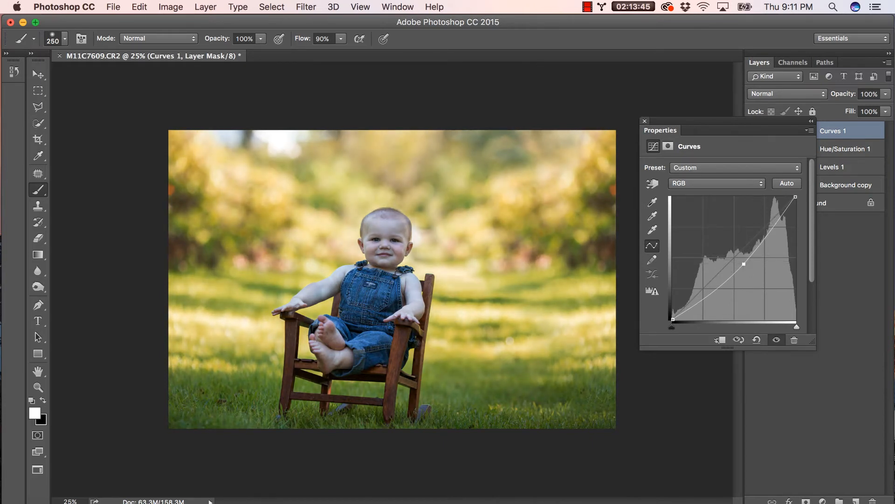
pyautogui.click(645, 121)
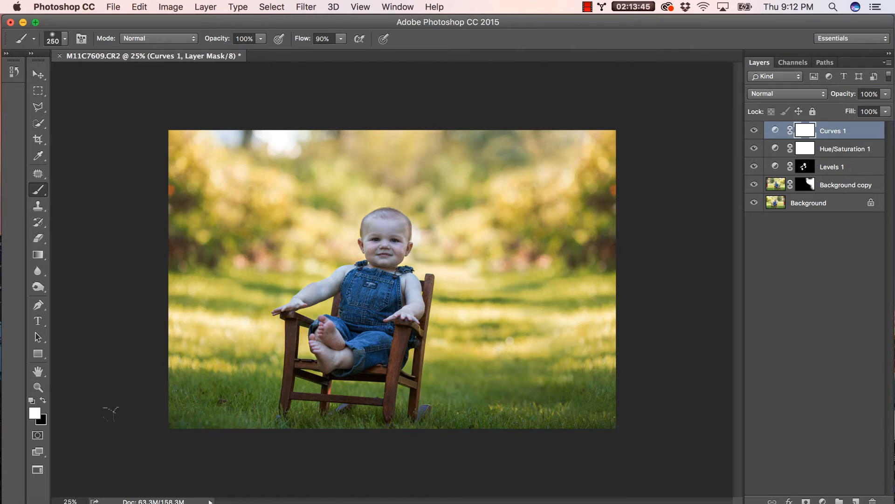
# - Paint black on the Curves mask over the baby with a size 2500 brush to keep the center of the photo bright
pyautogui.press('x')
pyautogui.press(']')
pyautogui.press(']')
pyautogui.press(']')
pyautogui.press(']')
pyautogui.press(']')
pyautogui.press(']')
pyautogui.press(']')
pyautogui.press(']')
pyautogui.press(']')
pyautogui.press(']')
pyautogui.press(']')
pyautogui.press(']')
pyautogui.press(']')
pyautogui.press(']')
pyautogui.press(']')
pyautogui.press(']')
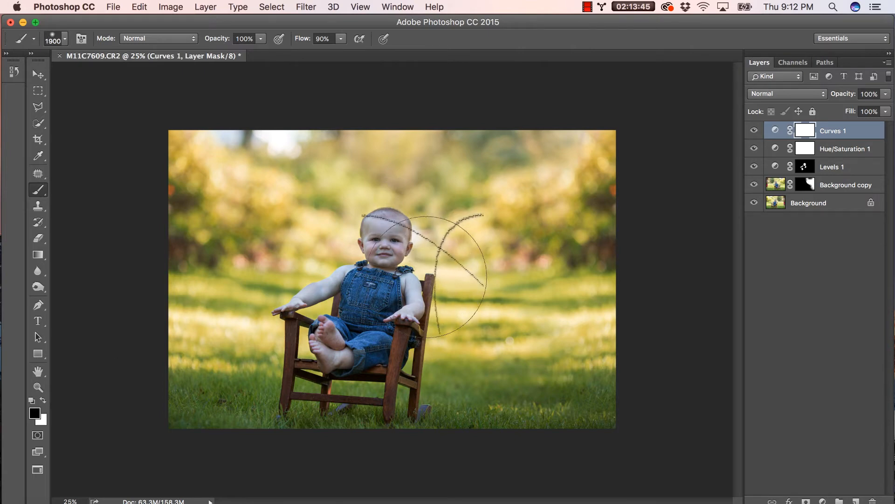
pyautogui.press(']')
pyautogui.press(']')
pyautogui.press(']')
pyautogui.press(']')
pyautogui.press(']')
pyautogui.press(']')
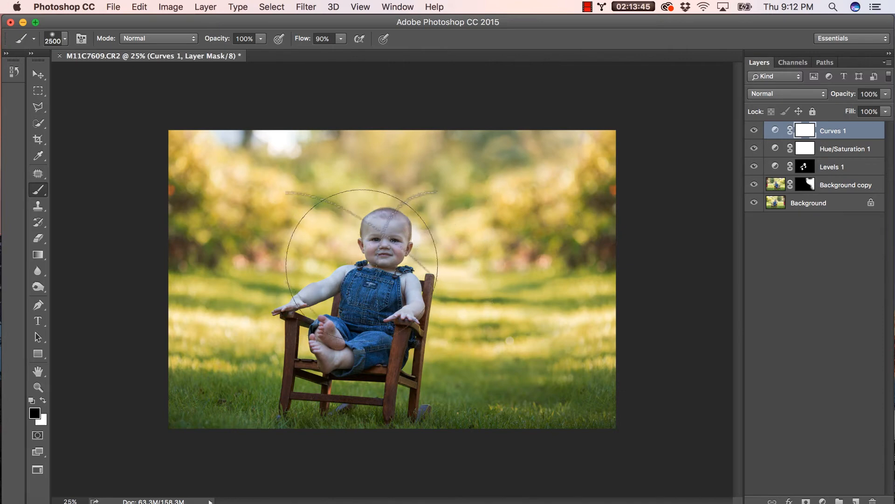
pyautogui.click(362, 265)
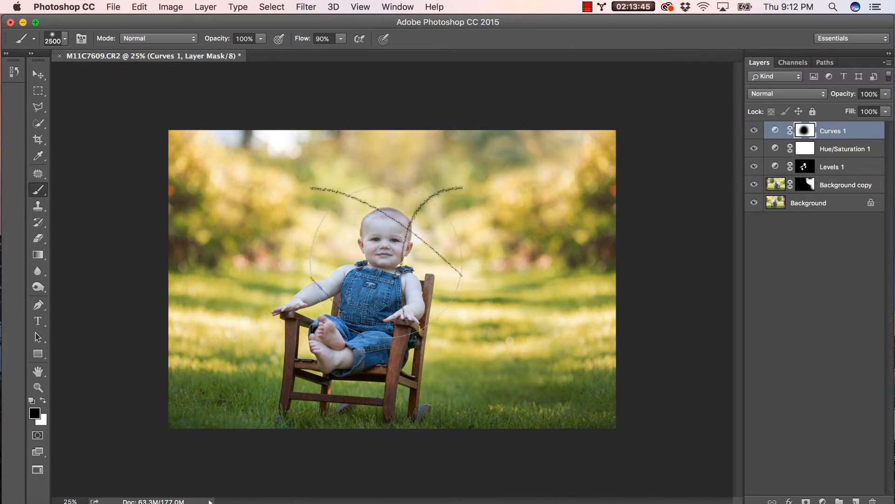
# - Lower the Curves layer's opacity to 70%
pyautogui.click(885, 94)
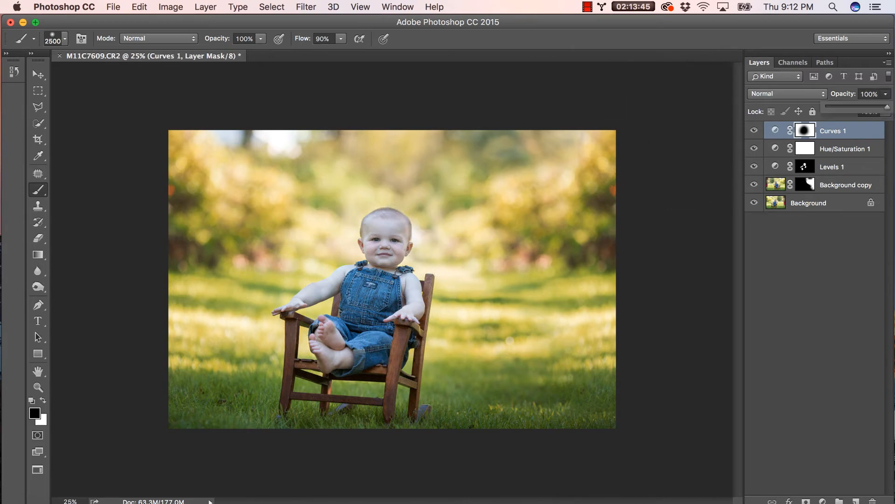
pyautogui.moveTo(887, 107)
pyautogui.mouseDown()
pyautogui.moveTo(831, 107)
pyautogui.moveTo(887, 107)
pyautogui.mouseUp()
pyautogui.moveTo(888, 107); pyautogui.dragTo(864, 107)
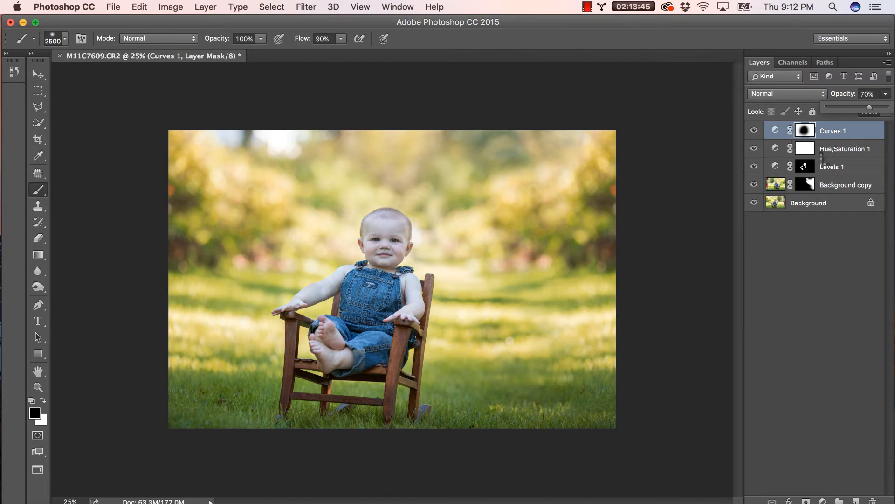
# - Raise the black point of the Curves 1 adjustment's RGB curve slightly to lift the darkest tones
pyautogui.click(775, 130)
pyautogui.press('x')
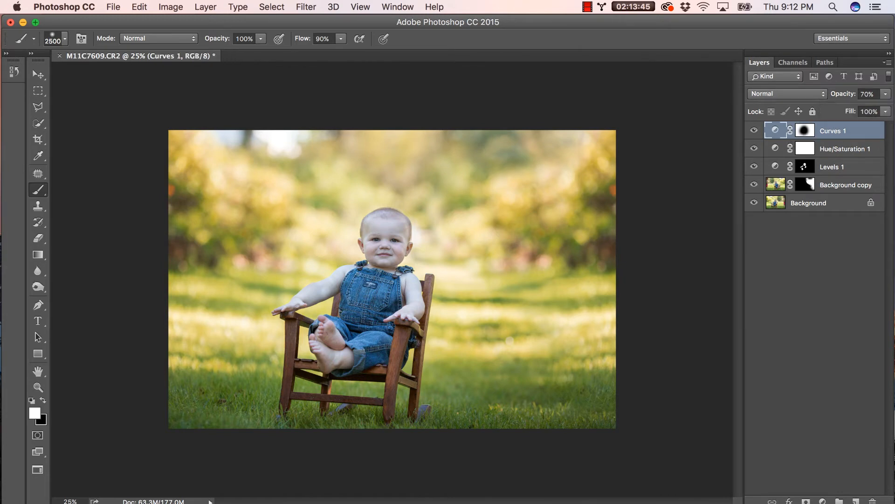
pyautogui.doubleClick(775, 132)
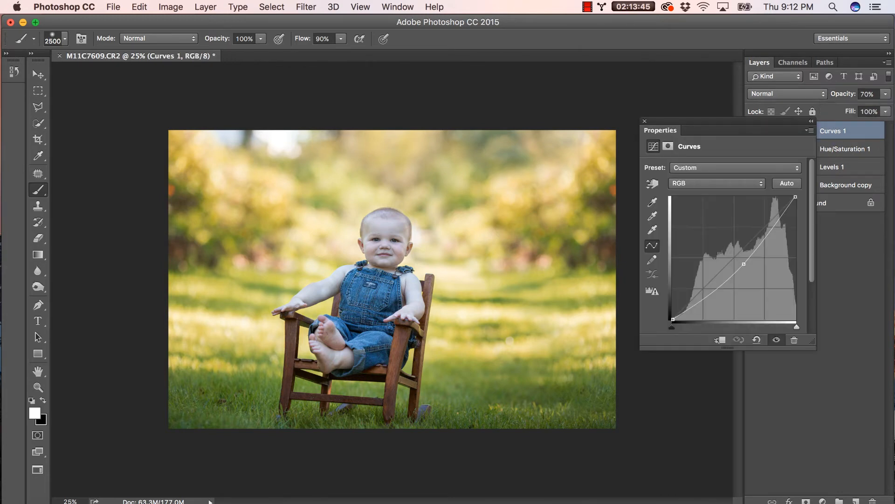
pyautogui.click(744, 264)
pyautogui.moveTo(673, 319)
pyautogui.mouseDown()
pyautogui.moveTo(673, 295)
pyautogui.moveTo(673, 315)
pyautogui.mouseUp()
pyautogui.click(645, 121)
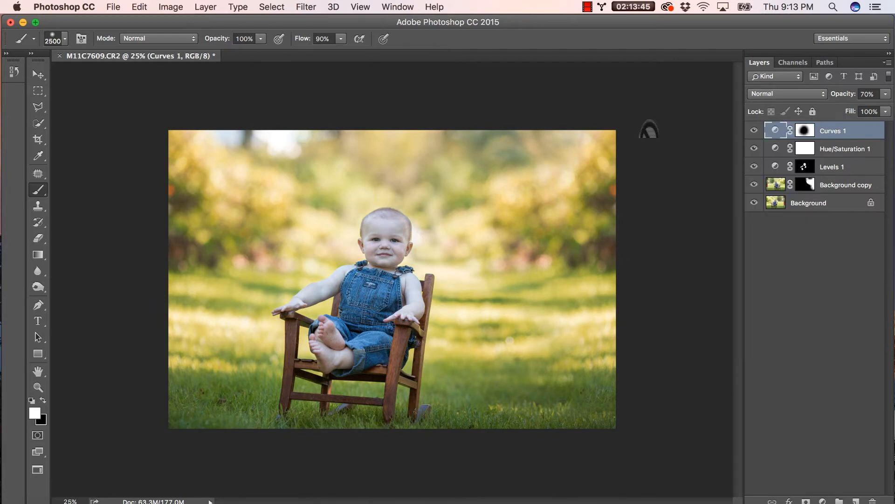
pyautogui.doubleClick(784, 138)
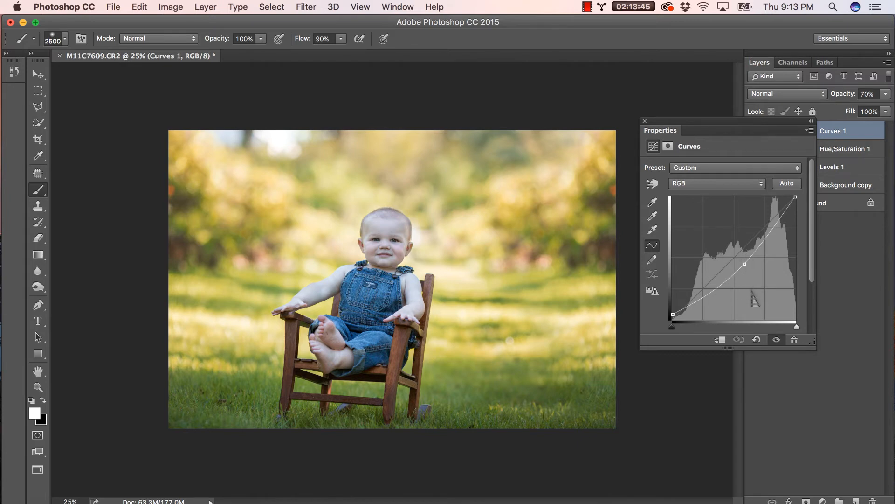
pyautogui.press('Escape')
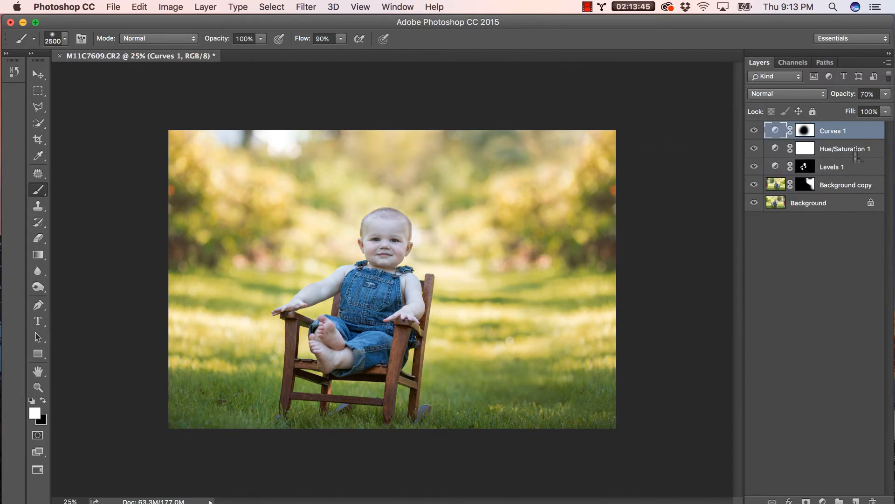
# - Toggle the Curves 1 layer's visibility to compare the photo with and without the darkening, leaving the layer visible
pyautogui.moveTo(783, 132); pyautogui.dragTo(785, 135)
pyautogui.click(754, 130)
pyautogui.click(755, 130)
pyautogui.click(755, 130)
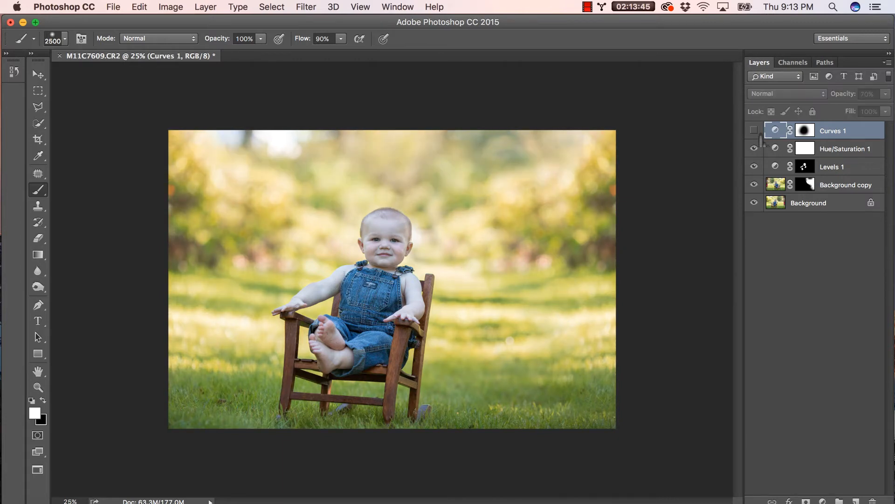
pyautogui.click(754, 130)
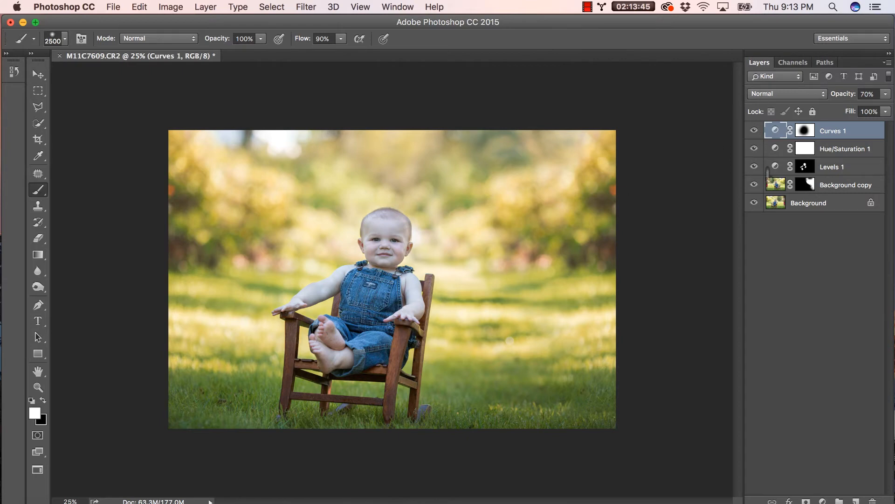
pyautogui.click(755, 132)
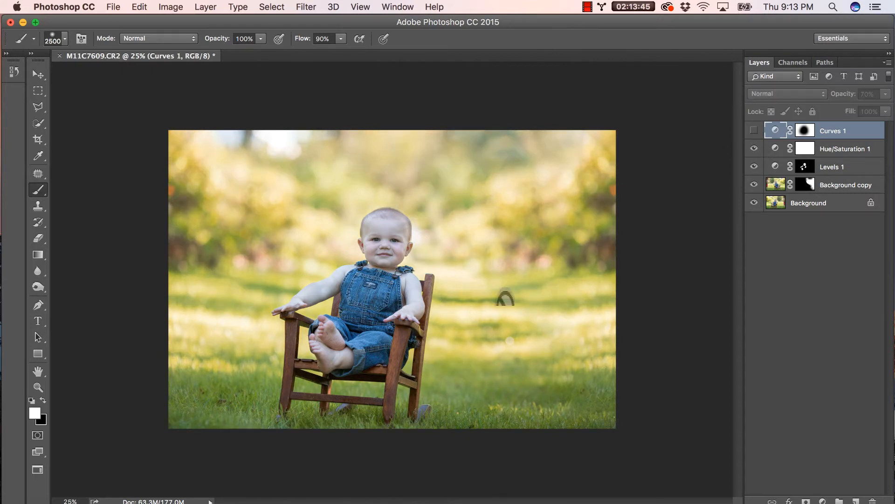
pyautogui.click(754, 131)
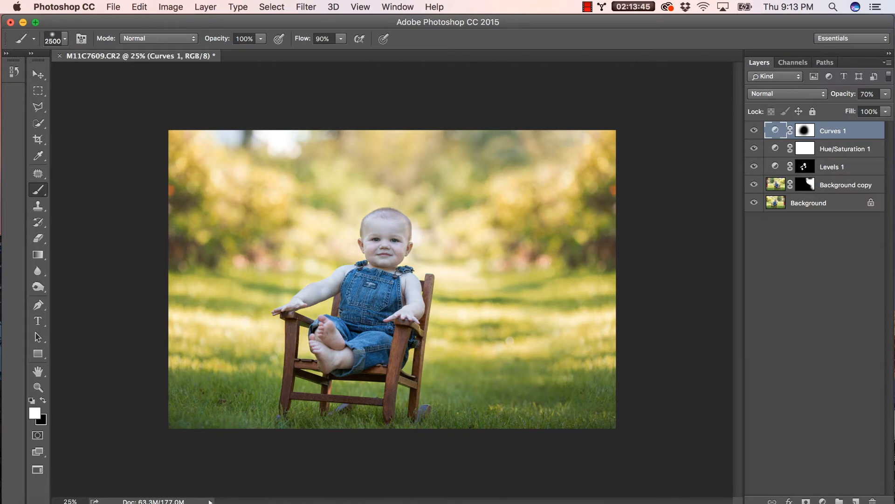
# - Add a second Hue/Saturation adjustment layer above Curves 1 with the master saturation set to +40
pyautogui.click(823, 501)
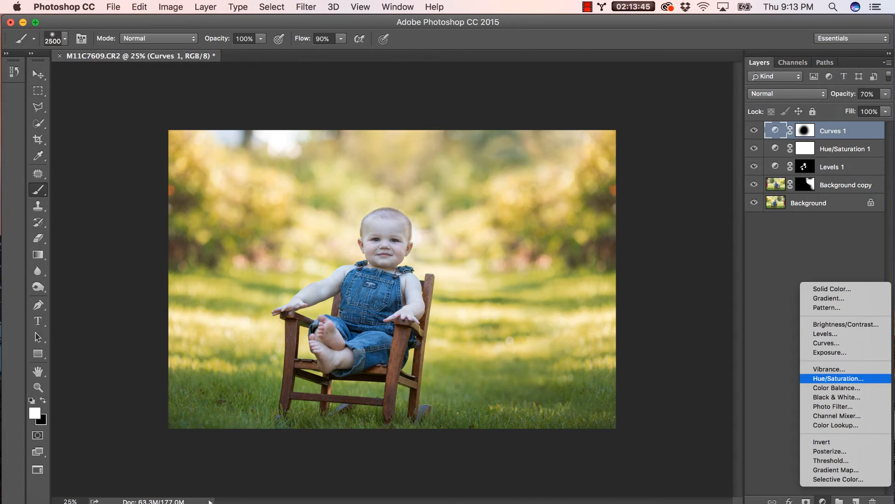
pyautogui.click(838, 378)
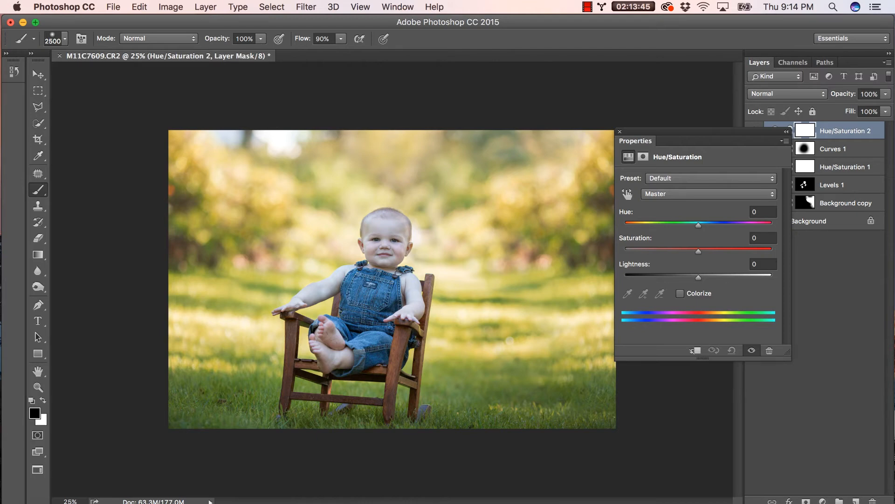
pyautogui.moveTo(699, 251); pyautogui.dragTo(728, 251)
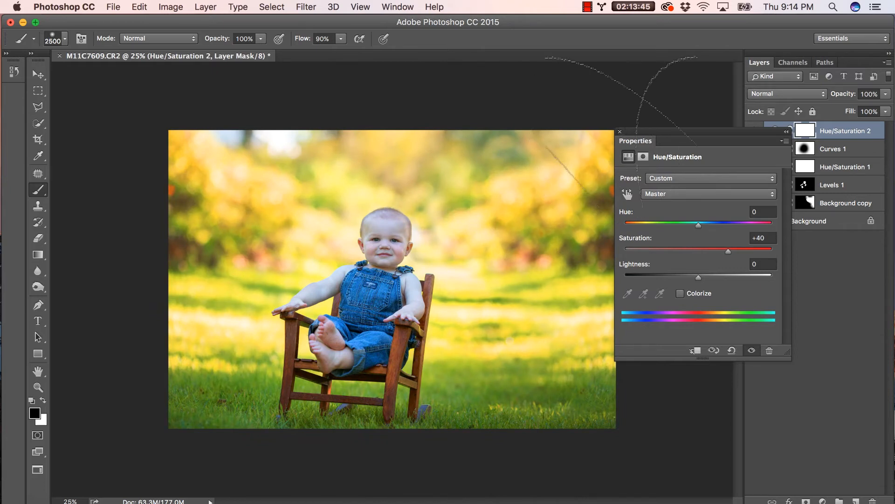
pyautogui.click(620, 131)
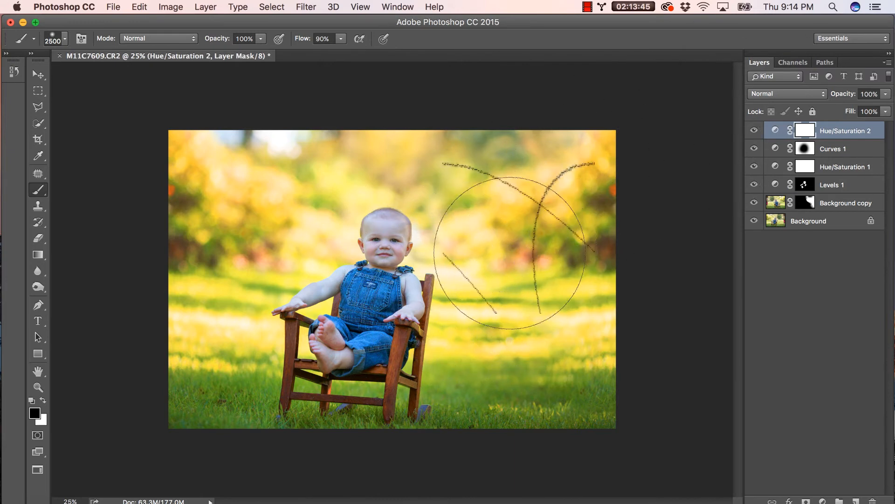
# - Set the Hue/Saturation 2 layer's blend mode to Lighten and lower its opacity to 15%
pyautogui.click(787, 93)
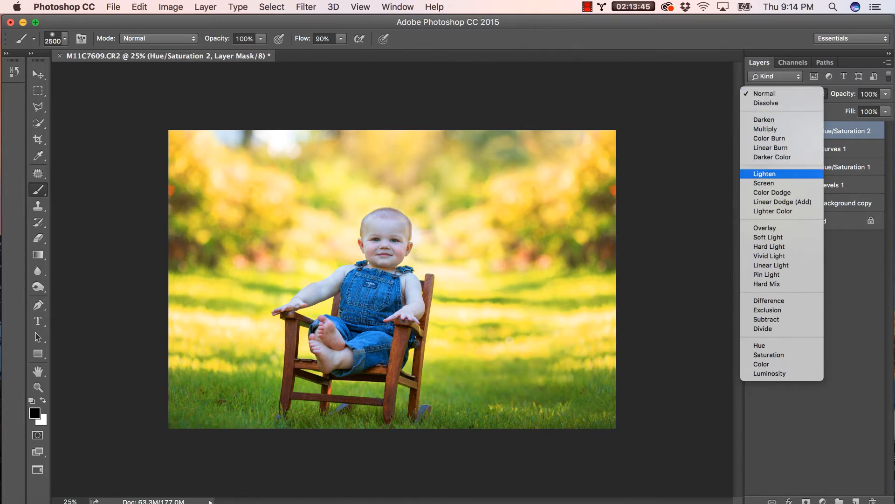
pyautogui.click(765, 170)
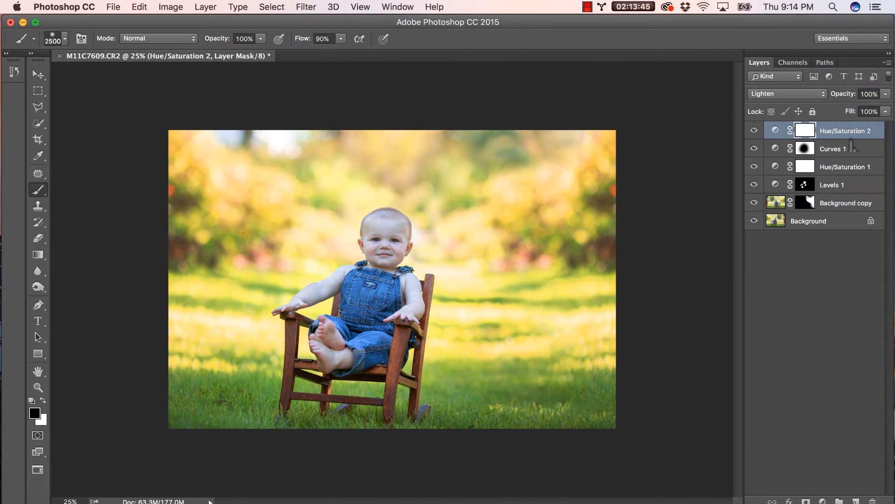
pyautogui.click(886, 94)
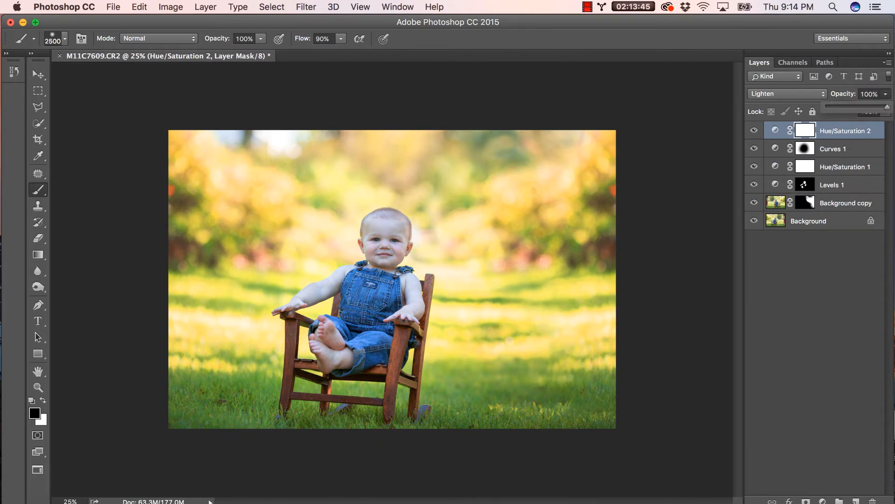
pyautogui.moveTo(888, 107); pyautogui.dragTo(837, 106)
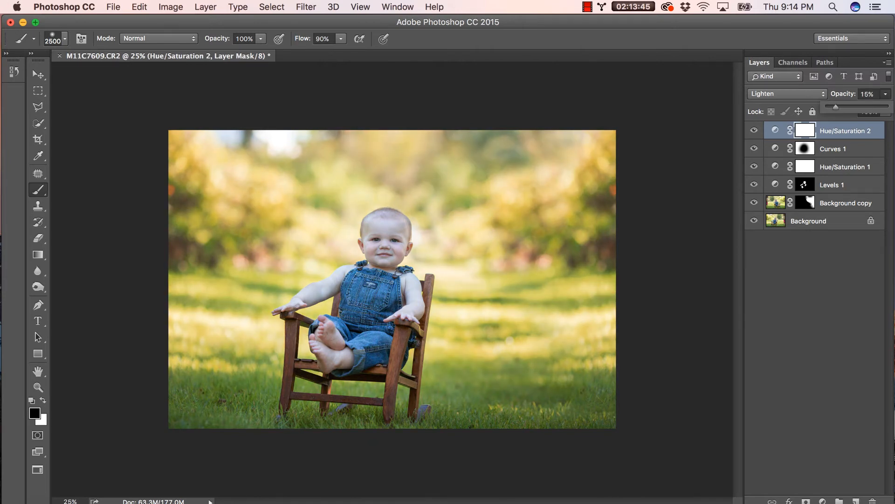
# - Toggle the Hue/Saturation 2 layer's visibility to compare its color effect, leaving the layer visible
pyautogui.click(754, 130)
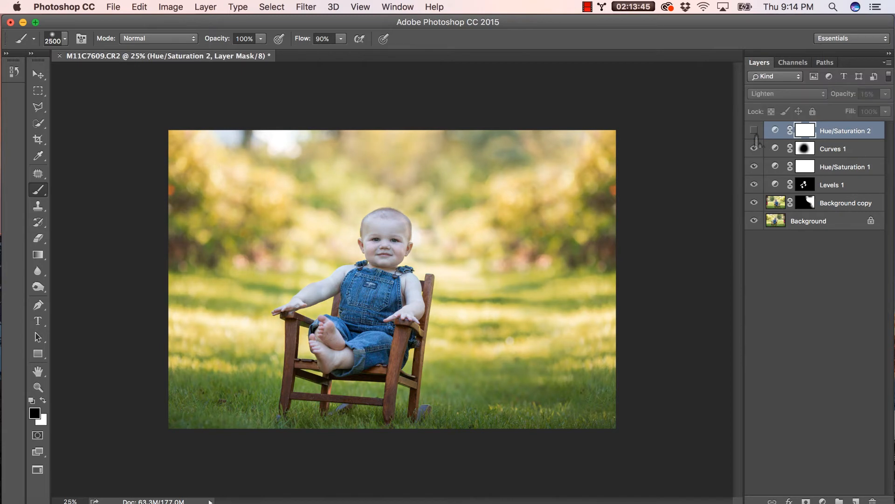
pyautogui.click(754, 131)
pyautogui.click(755, 131)
pyautogui.click(755, 130)
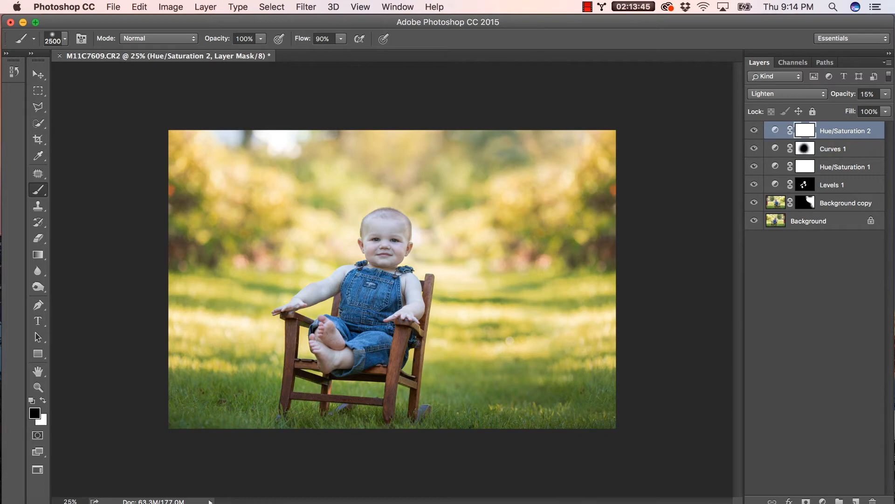
# - Add a Gradient Map adjustment layer above Hue/Saturation 2
pyautogui.click(823, 501)
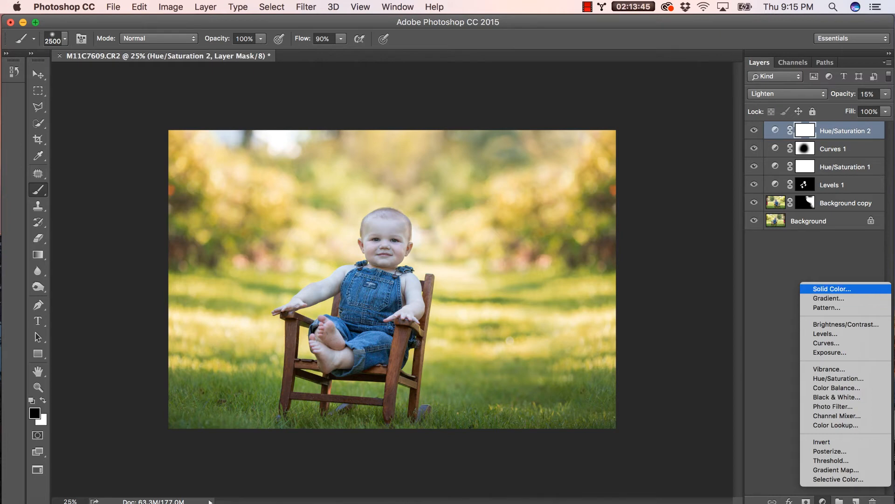
pyautogui.press('Up')
pyautogui.press('Up')
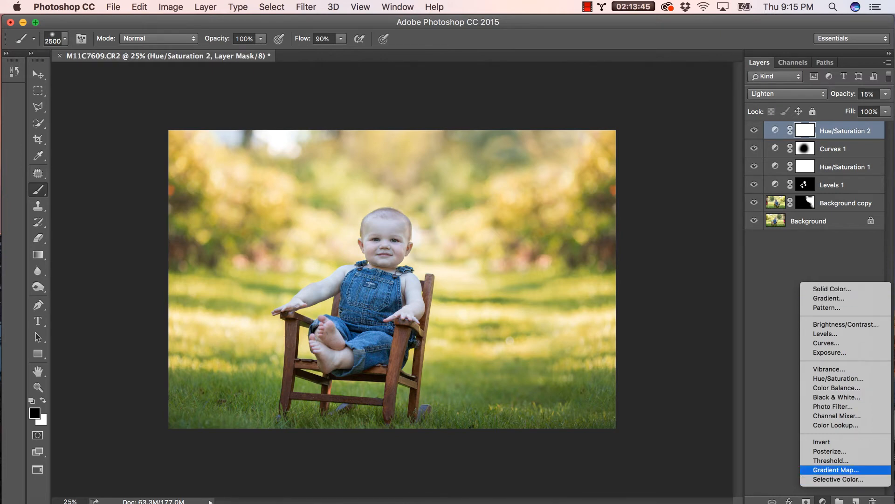
pyautogui.press('Return')
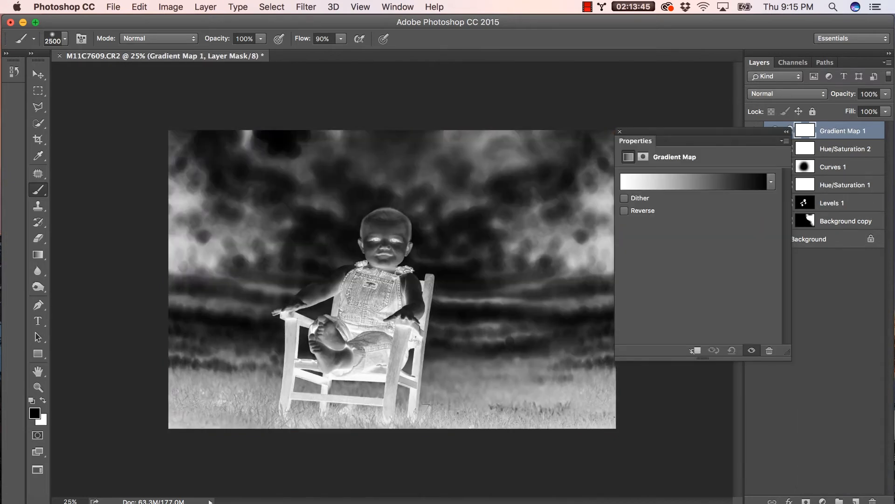
# - Change the gradient map's white color stop at 0% to brown #663a22
pyautogui.click(681, 182)
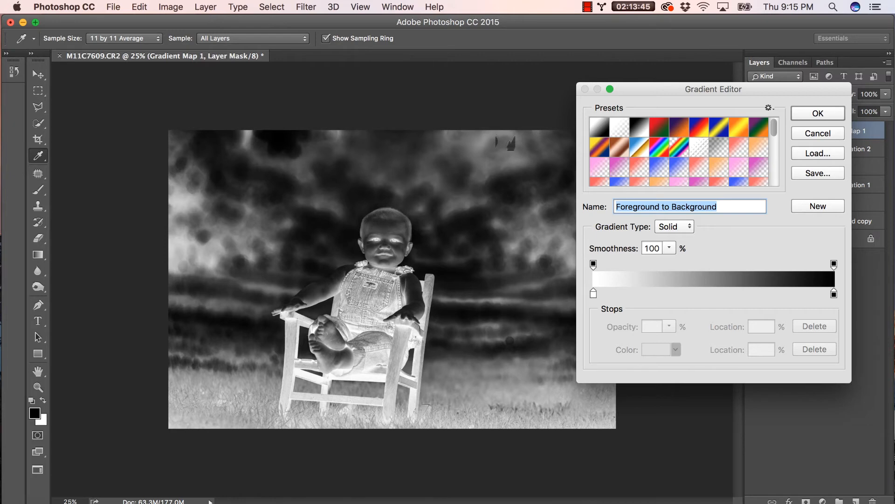
pyautogui.moveTo(714, 89); pyautogui.dragTo(609, 50)
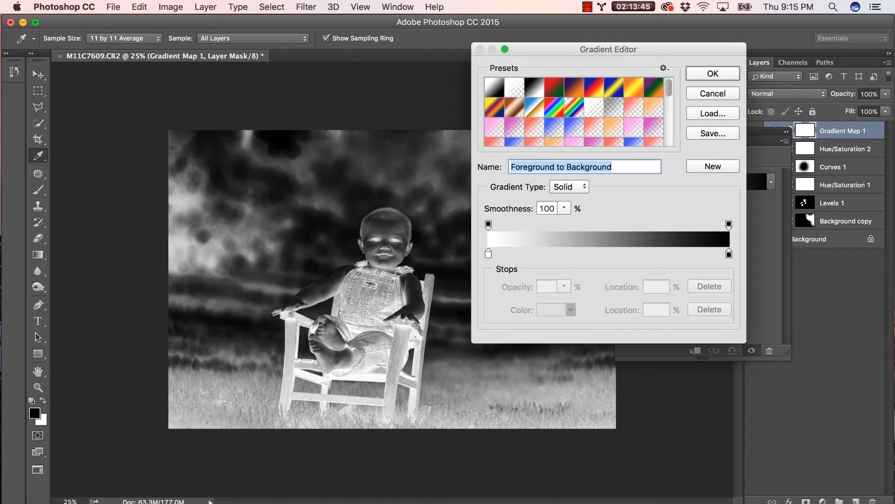
pyautogui.doubleClick(488, 253)
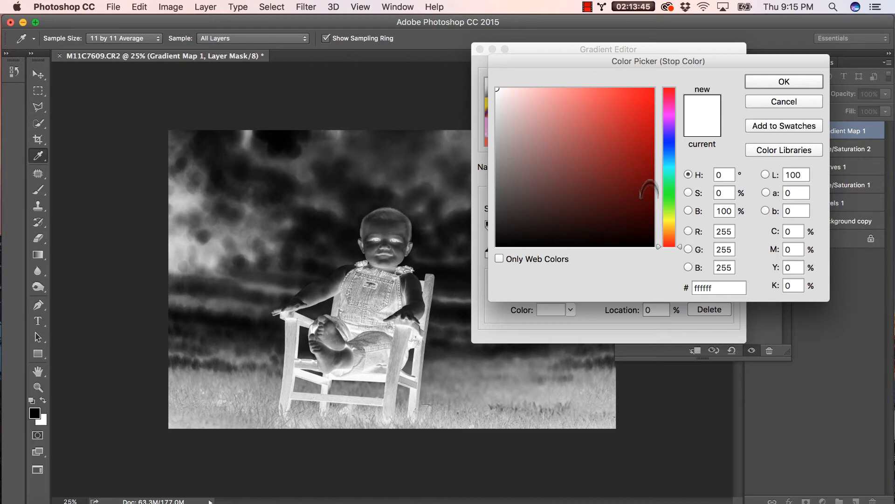
pyautogui.moveTo(669, 230); pyautogui.dragTo(669, 237)
pyautogui.moveTo(614, 207); pyautogui.dragTo(602, 183)
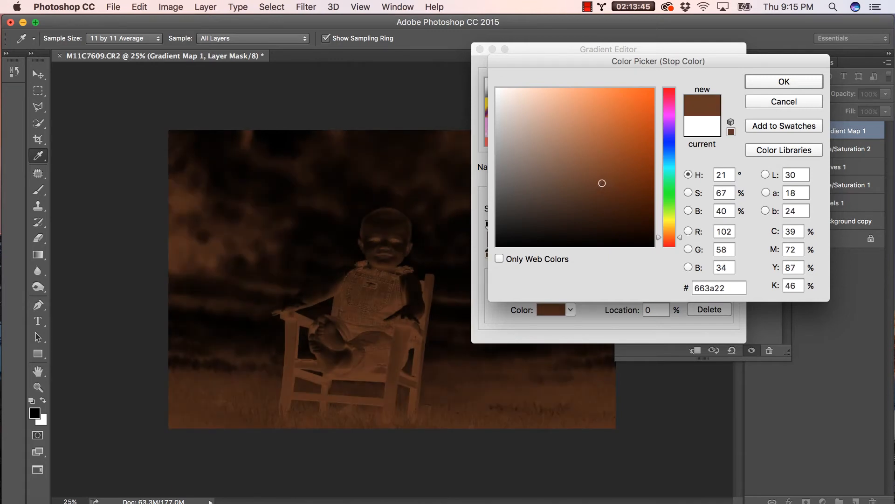
pyautogui.press('Return')
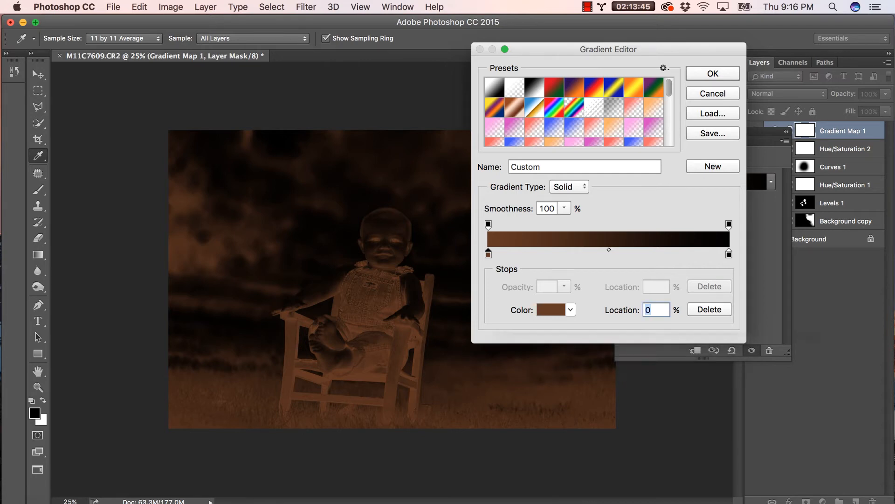
# - Refine the brown stop at 0% by shifting its hue to 25° and making it slightly darker and more saturated
pyautogui.click(551, 310)
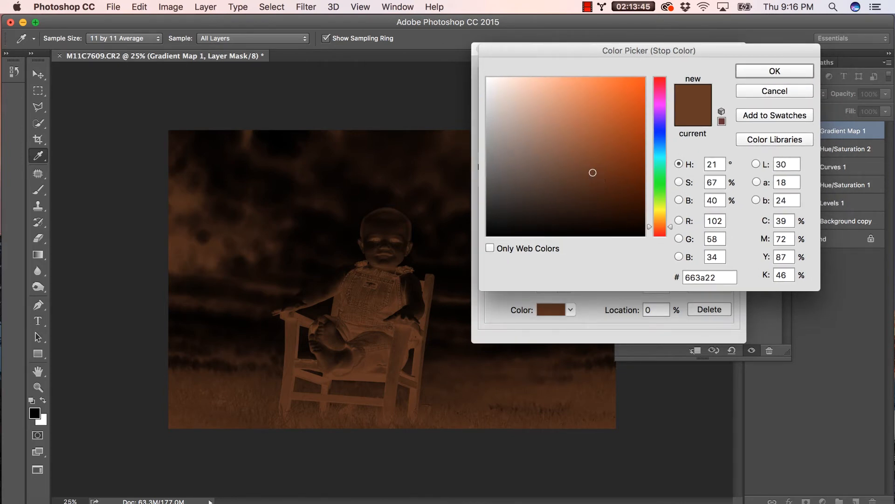
pyautogui.write('350')
pyautogui.moveTo(660, 82); pyautogui.dragTo(660, 225)
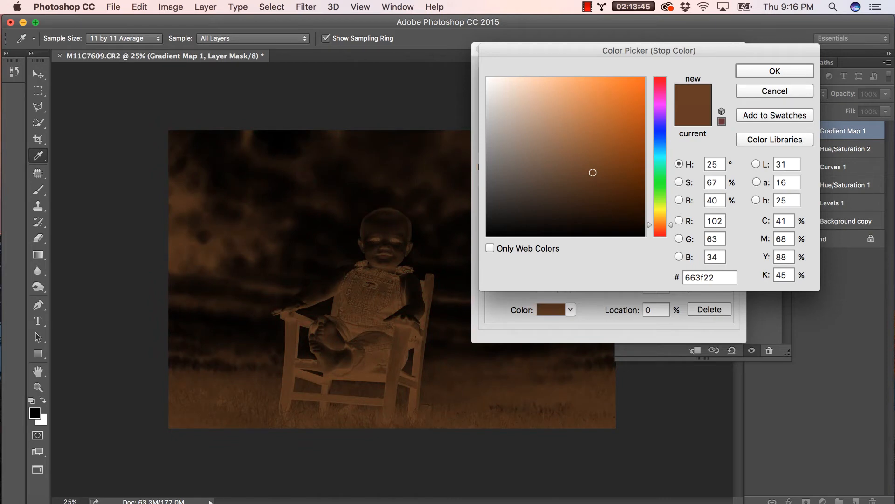
pyautogui.moveTo(593, 172)
pyautogui.mouseDown()
pyautogui.moveTo(600, 186)
pyautogui.moveTo(598, 176)
pyautogui.mouseUp()
pyautogui.press('Return')
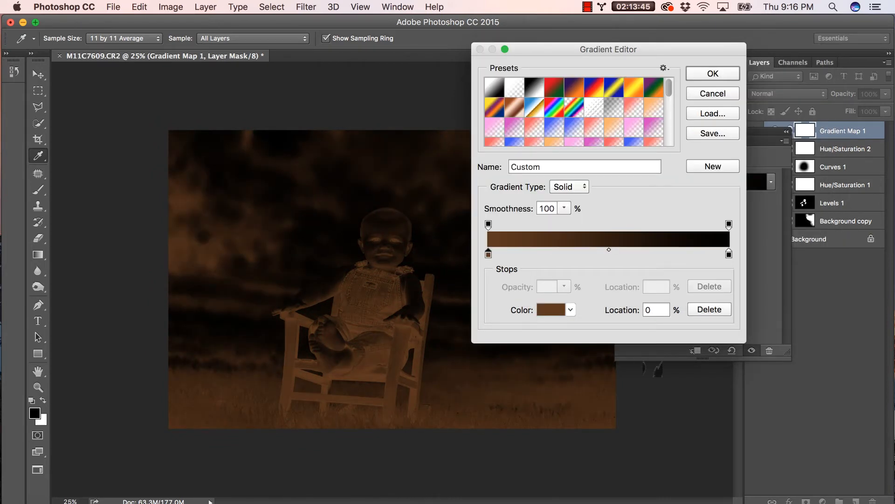
# - Change the gradient map's black color stop at 100% to pale peach #fce7dd with hue 18° and accept the gradient
pyautogui.doubleClick(729, 254)
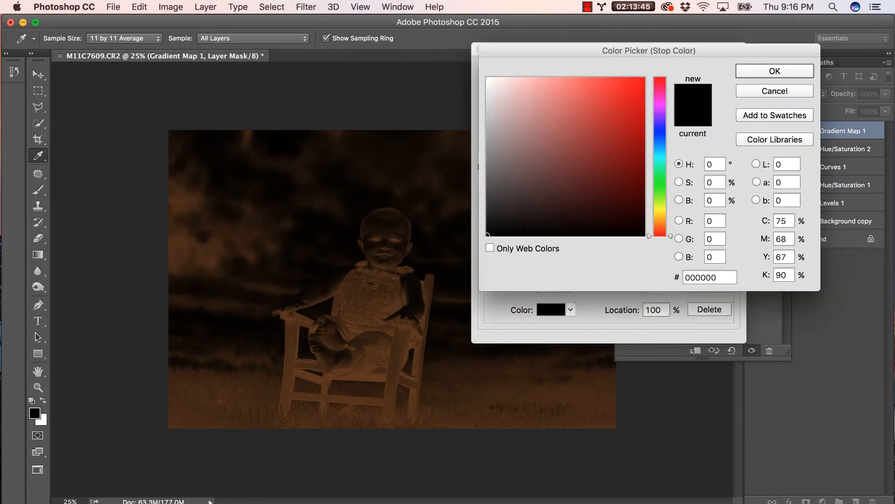
pyautogui.write('54')
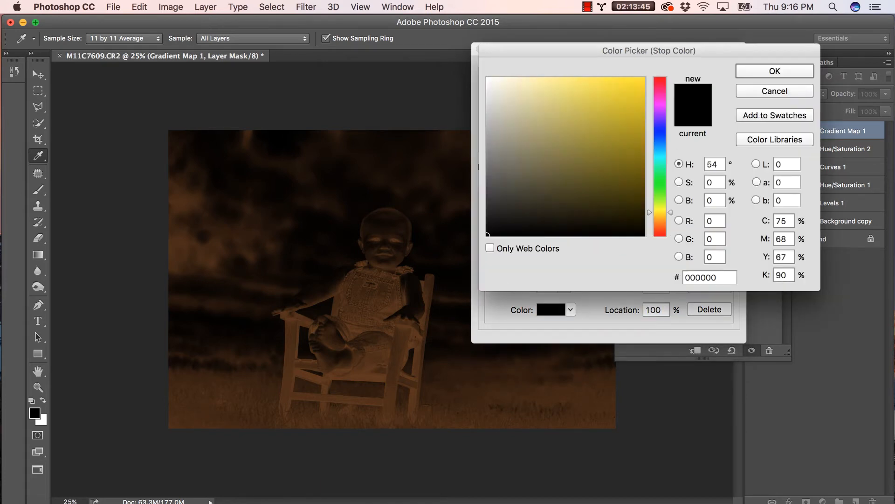
pyautogui.press('Down')
pyautogui.press('Down')
pyautogui.press('Down')
pyautogui.press('Down')
pyautogui.press('Down')
pyautogui.press('Down')
pyautogui.press('Down')
pyautogui.press('Down')
pyautogui.press('Down')
pyautogui.press('Down')
pyautogui.press('Down')
pyautogui.press('Down')
pyautogui.press('Down')
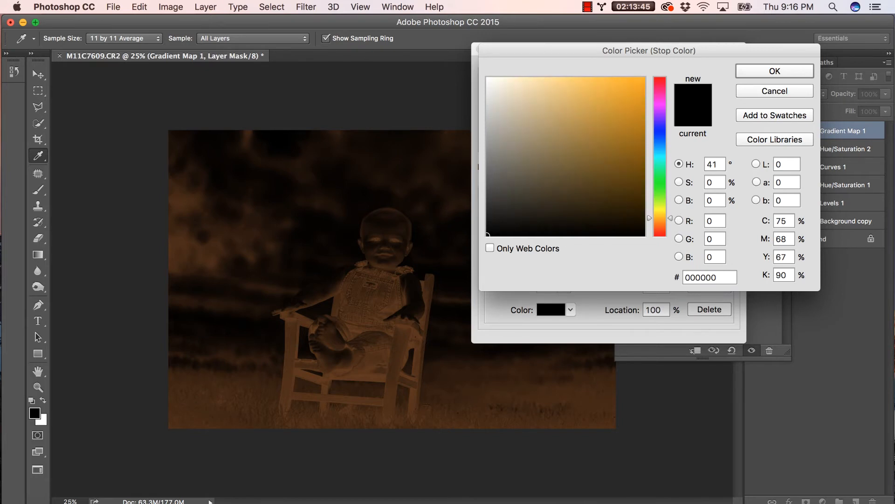
pyautogui.press('Down')
pyautogui.press('Down')
pyautogui.press('Down')
pyautogui.press('Down')
pyautogui.press('Down')
pyautogui.press('Down')
pyautogui.press('Down')
pyautogui.press('Down')
pyautogui.press('Down')
pyautogui.press('Down')
pyautogui.press('Down')
pyautogui.press('Down')
pyautogui.press('Down')
pyautogui.press('Down')
pyautogui.press('Down')
pyautogui.press('Down')
pyautogui.press('Down')
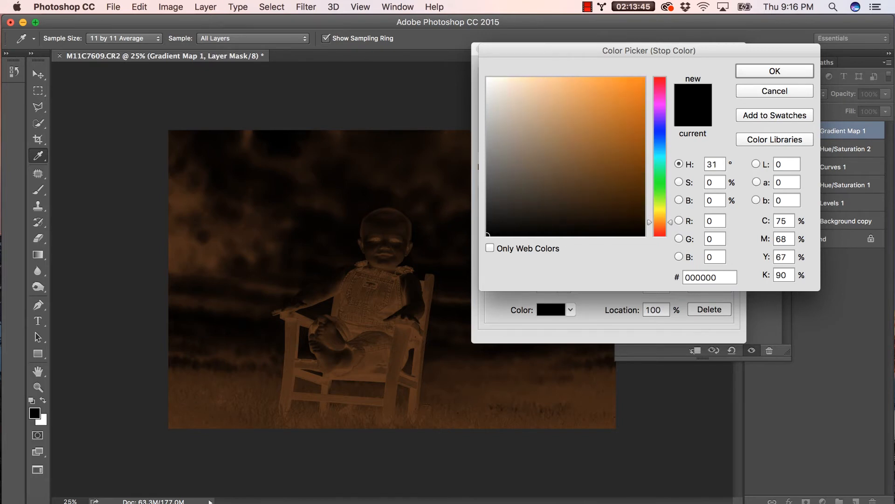
pyautogui.press('Down')
pyautogui.press('Down')
pyautogui.press('Down')
pyautogui.press('Down')
pyautogui.press('Down')
pyautogui.press('Down')
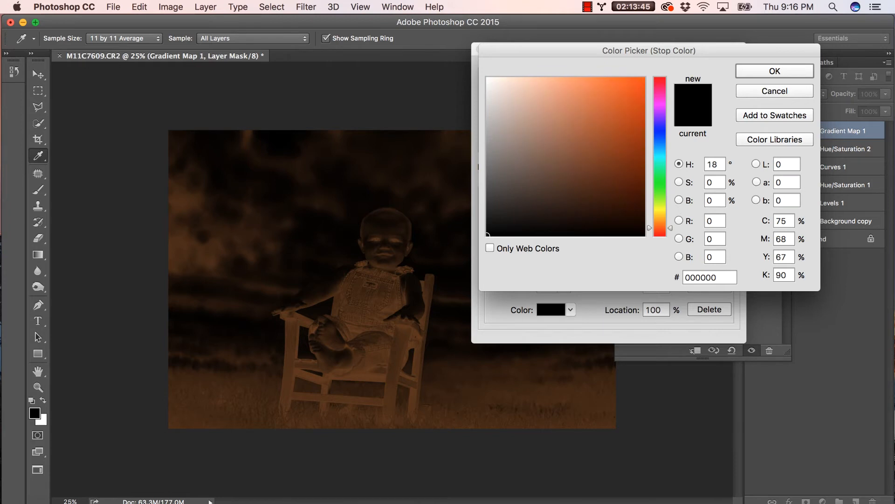
pyautogui.click(506, 78)
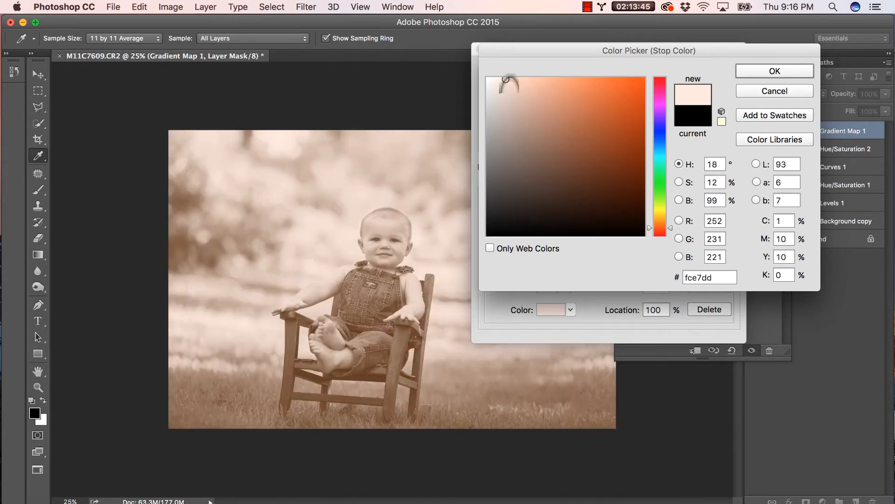
pyautogui.press('Return')
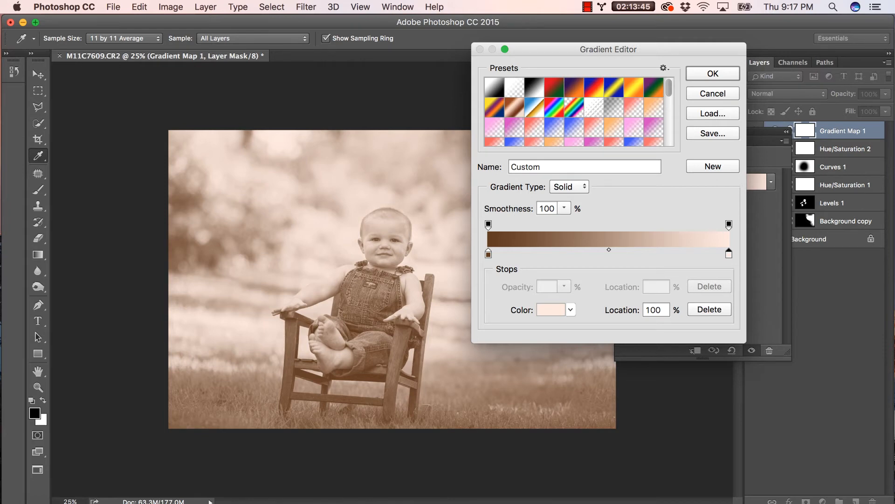
pyautogui.press('Return')
pyautogui.press('b')
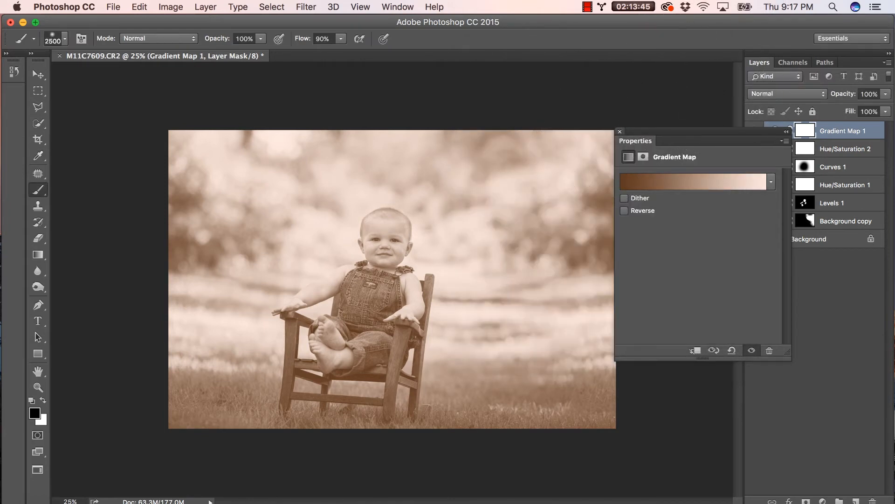
pyautogui.click(620, 131)
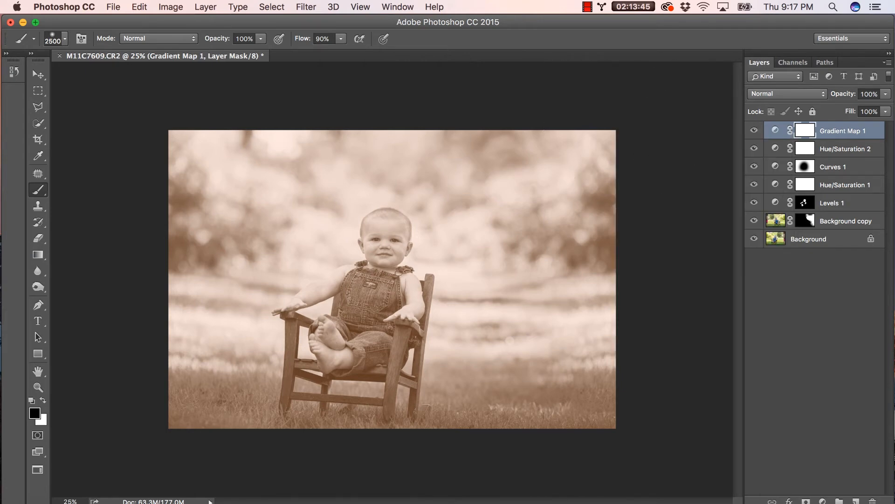
# - Set the Gradient Map 1 layer's blend mode to Soft Light and its opacity to 23%
pyautogui.click(787, 94)
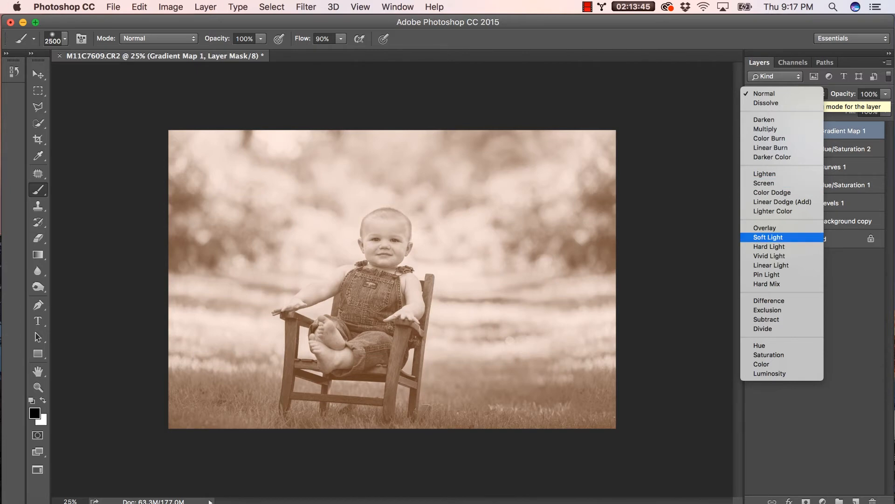
pyautogui.scroll(-3, 784, 186)
pyautogui.click(768, 185)
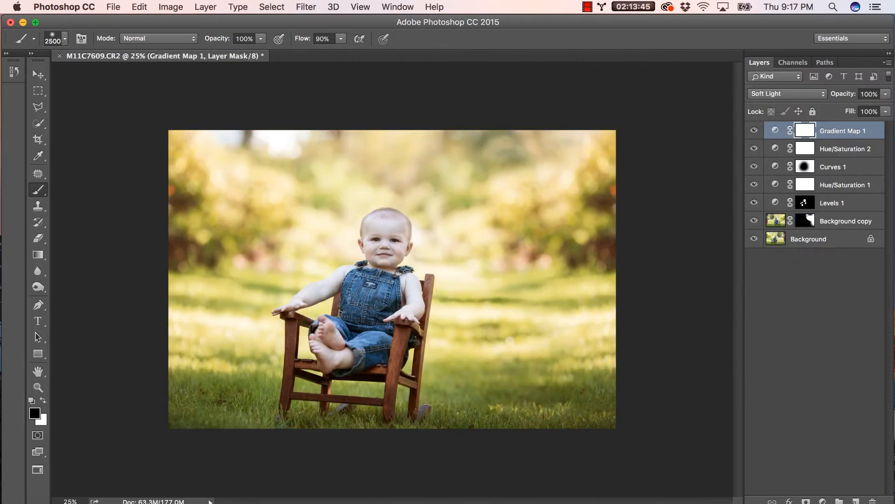
pyautogui.click(885, 93)
pyautogui.moveTo(887, 107); pyautogui.dragTo(842, 106)
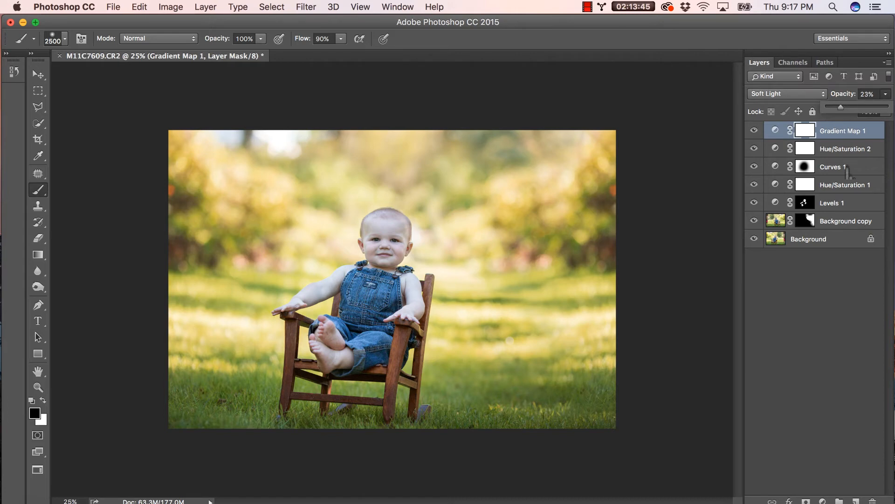
# - Duplicate the Gradient Map 1 layer and open the copy's gradient settings
pyautogui.click(858, 139)
pyautogui.moveTo(859, 140); pyautogui.dragTo(856, 500)
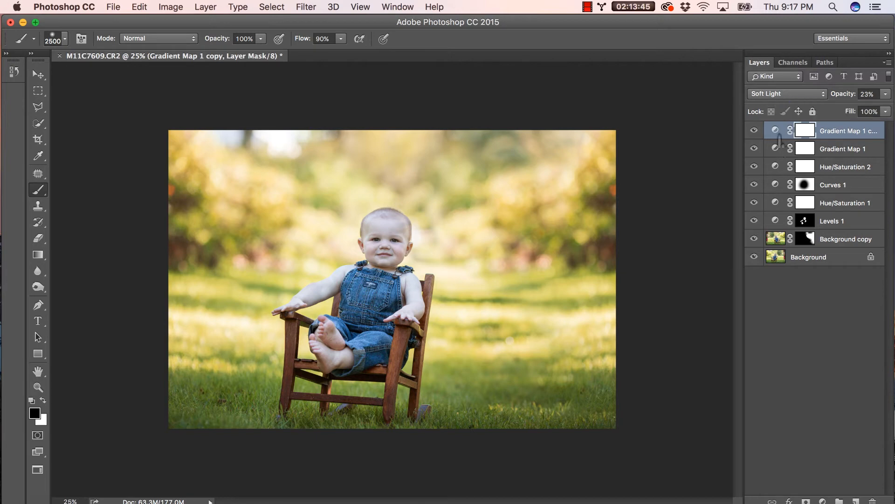
pyautogui.doubleClick(776, 130)
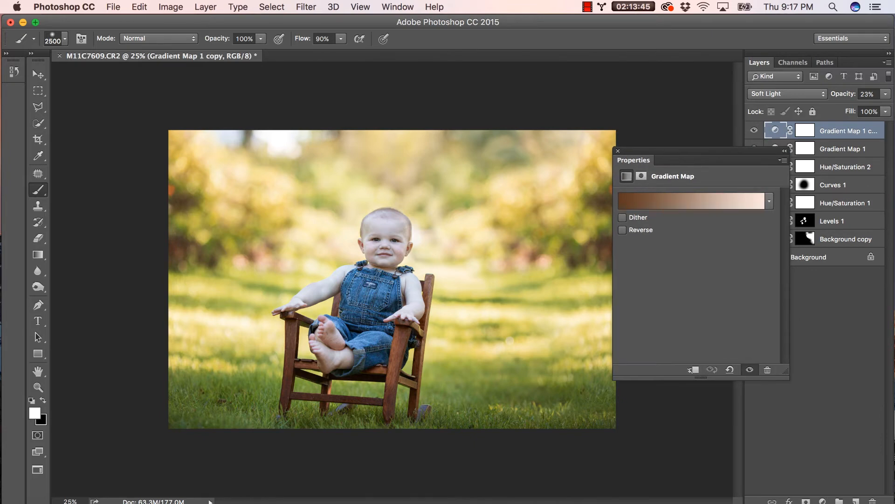
pyautogui.click(623, 229)
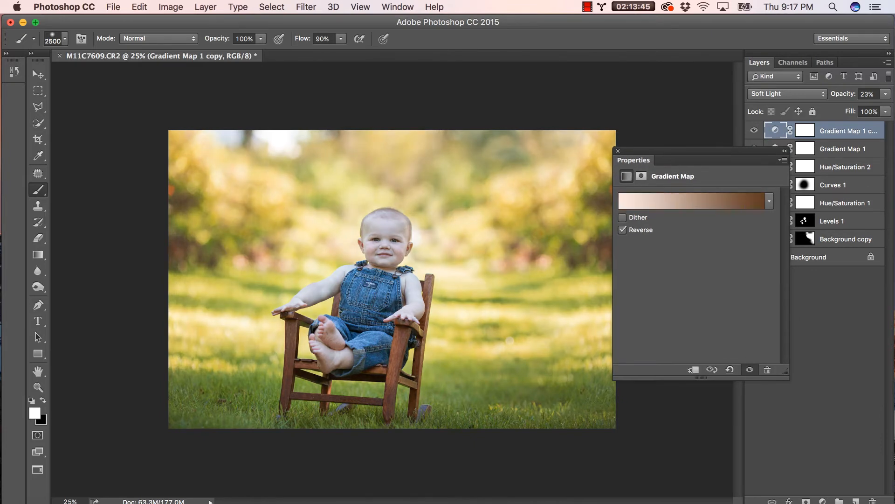
pyautogui.click(623, 230)
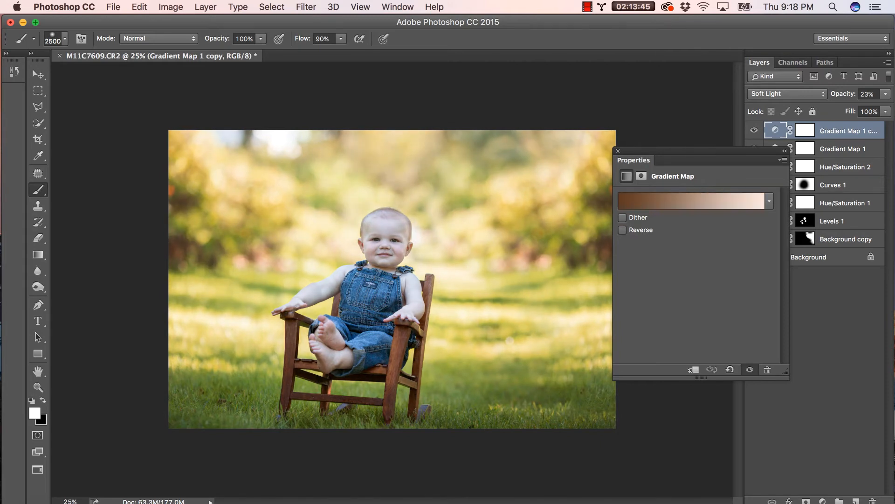
pyautogui.click(690, 201)
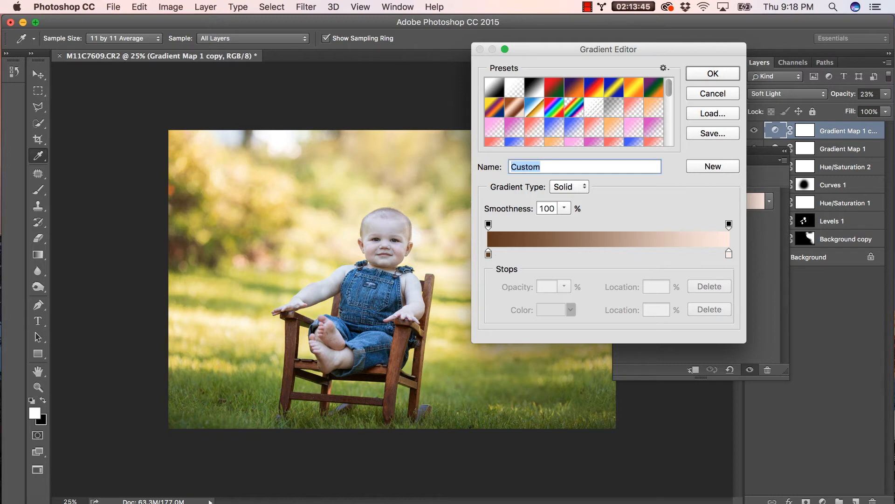
pyautogui.click(721, 94)
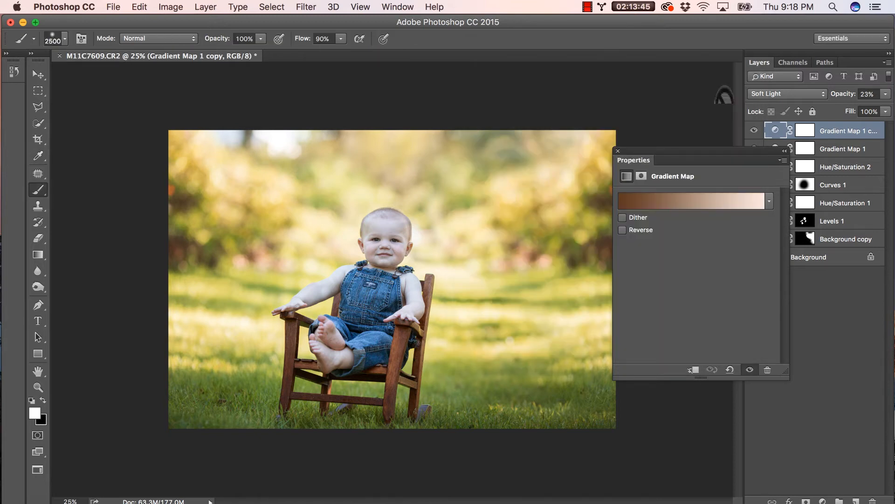
# - Reverse the gradient of the duplicated gradient map layer and set that layer's opacity to 24%
pyautogui.click(623, 229)
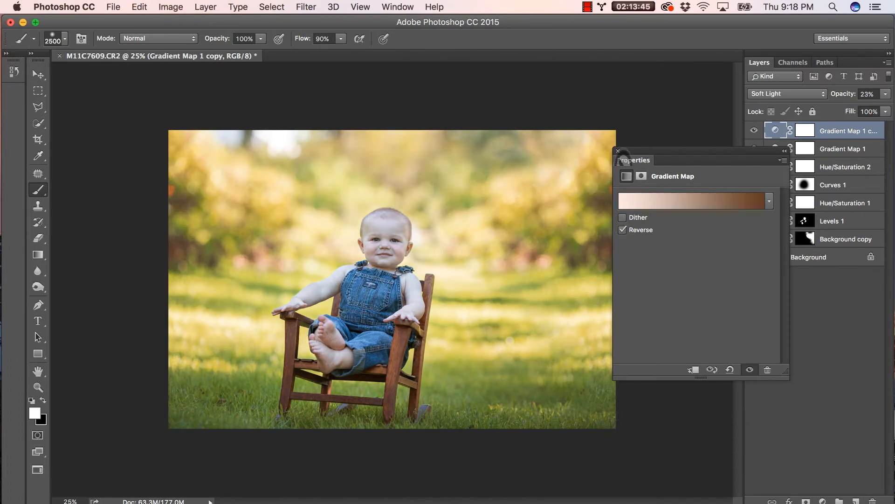
pyautogui.click(618, 151)
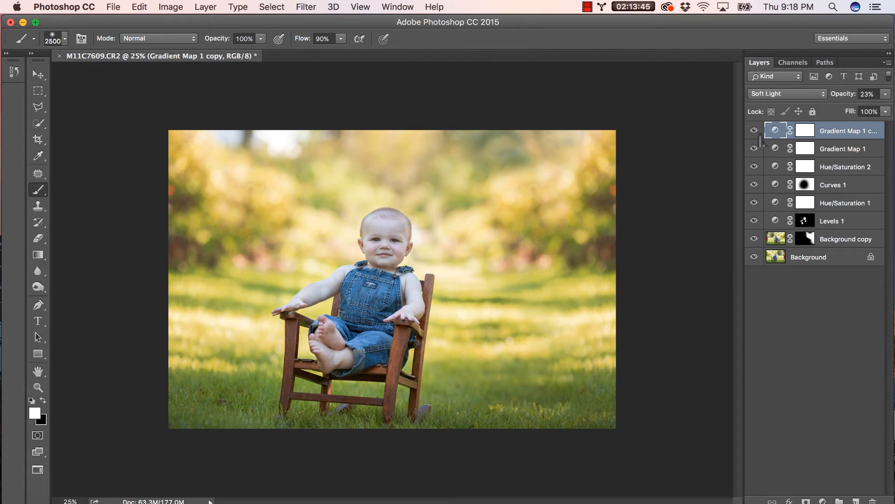
pyautogui.click(886, 93)
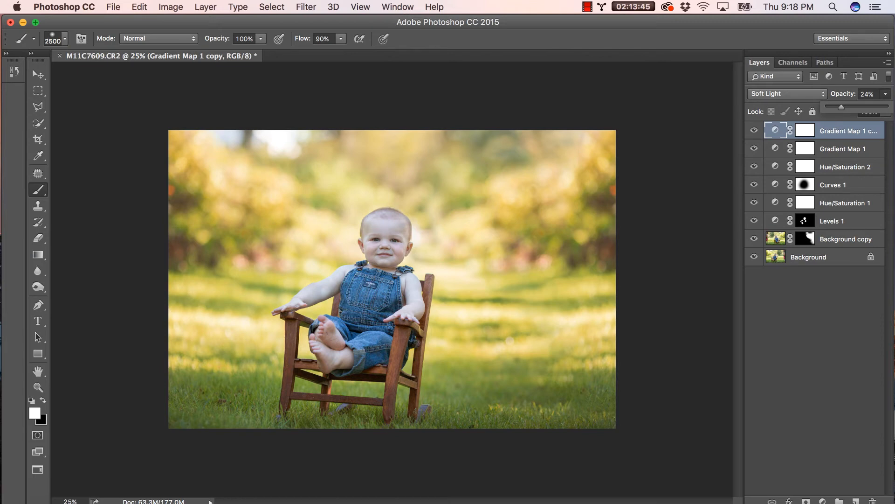
# - Lower the opacity of the original Gradient Map 1 layer to 20%
pyautogui.click(805, 148)
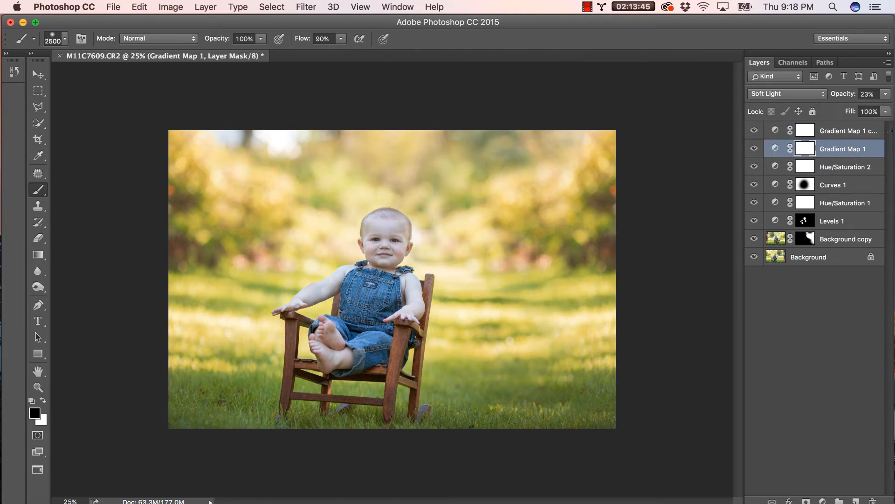
pyautogui.click(888, 62)
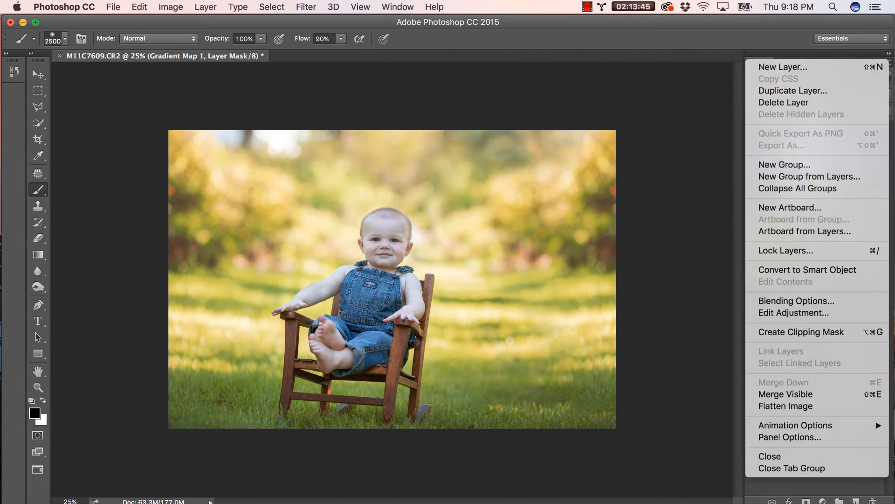
pyautogui.press('Escape')
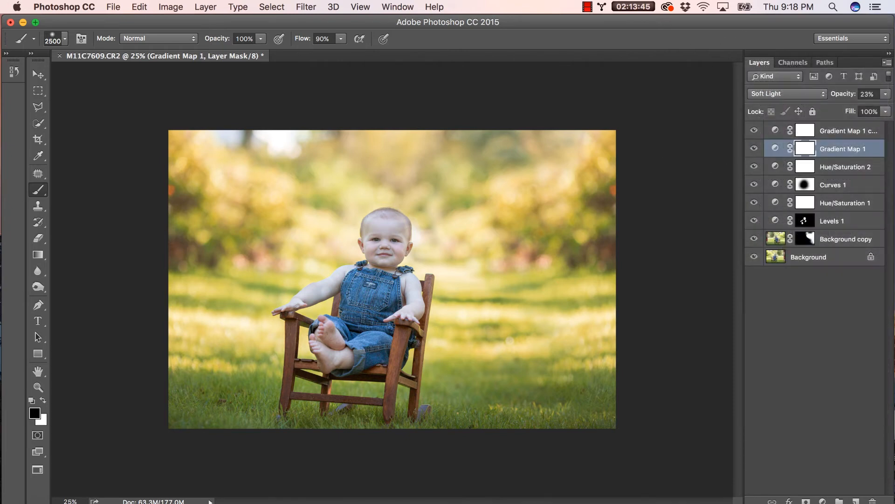
pyautogui.click(886, 94)
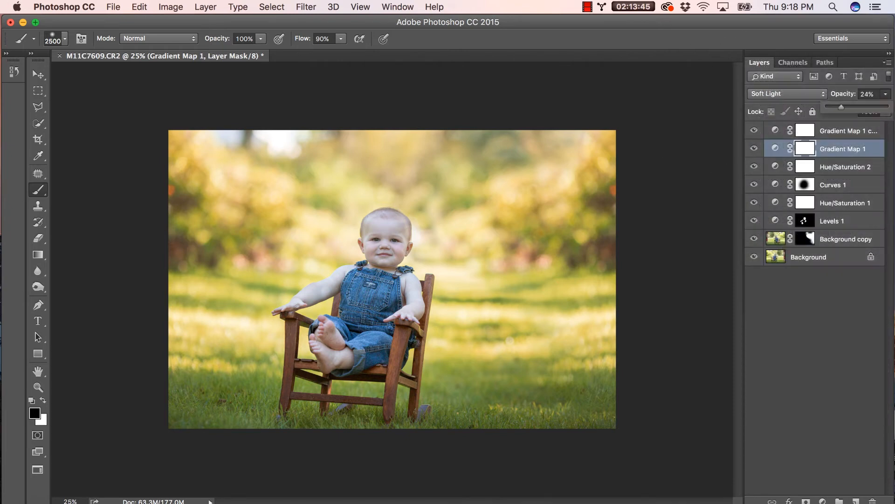
pyautogui.moveTo(841, 107)
pyautogui.mouseDown()
pyautogui.moveTo(827, 107)
pyautogui.moveTo(839, 107)
pyautogui.mouseUp()
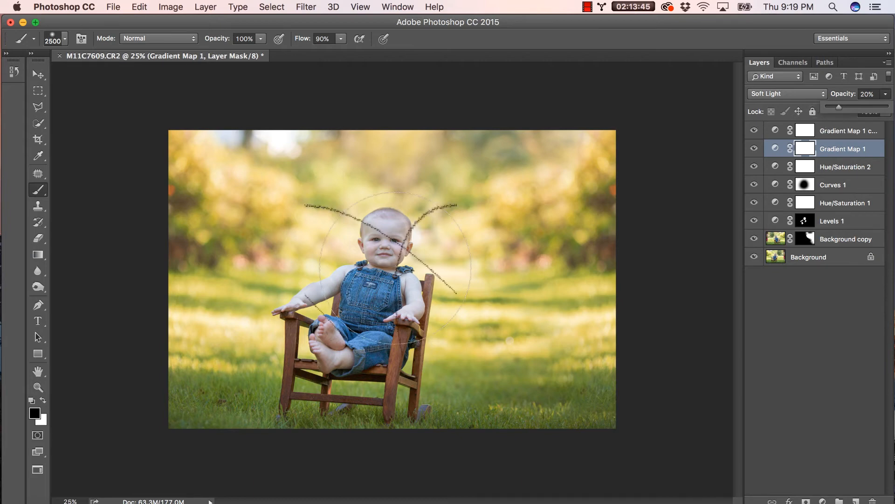
# - Add a Levels adjustment layer above the Gradient Map 1 copy layer
pyautogui.click(845, 131)
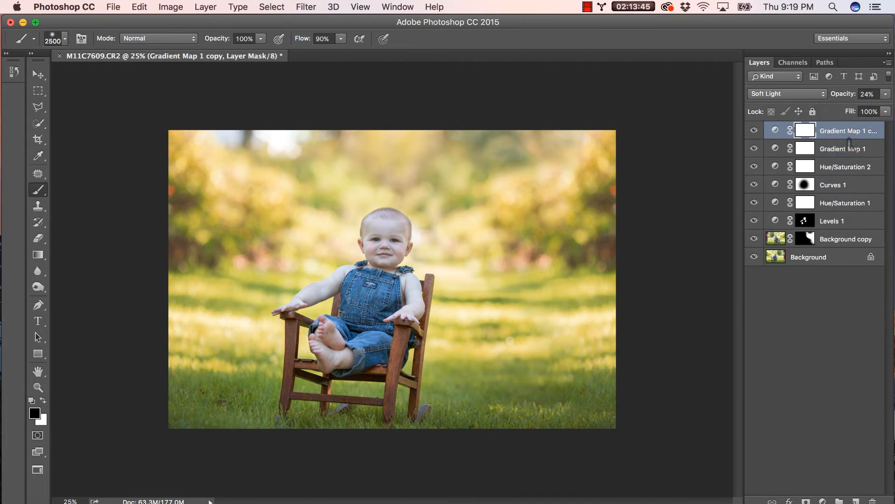
pyautogui.click(823, 501)
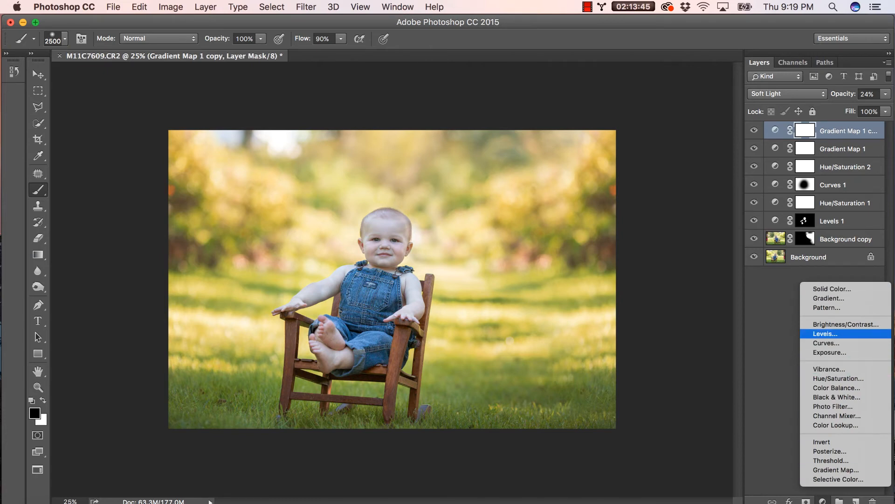
pyautogui.click(829, 334)
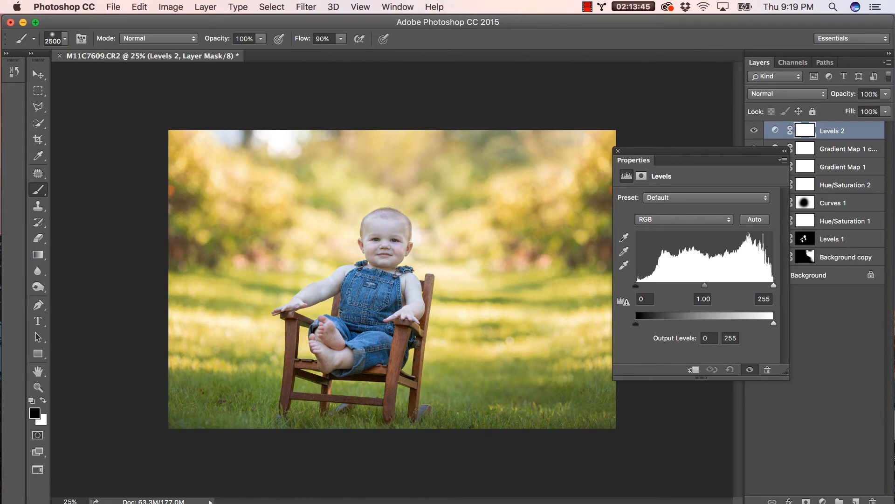
# - Set the new Levels layer's Red channel midtone input to 1.03 and its white input to 246
pyautogui.click(684, 220)
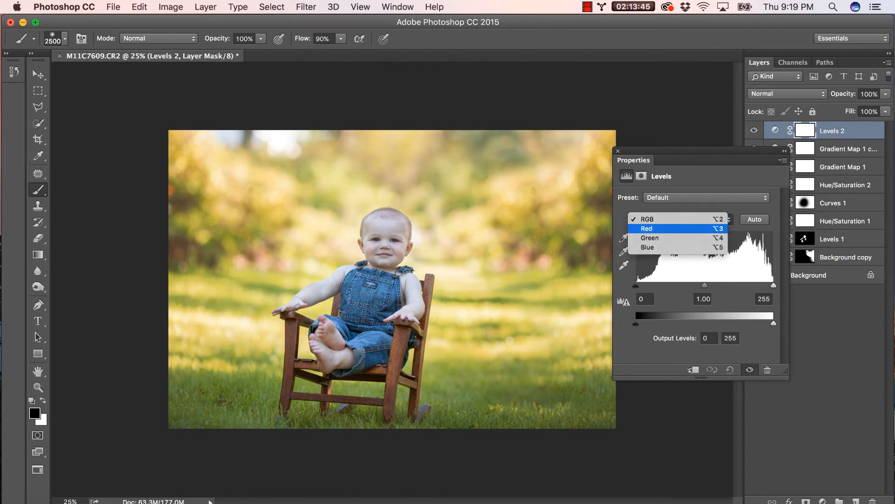
pyautogui.click(662, 230)
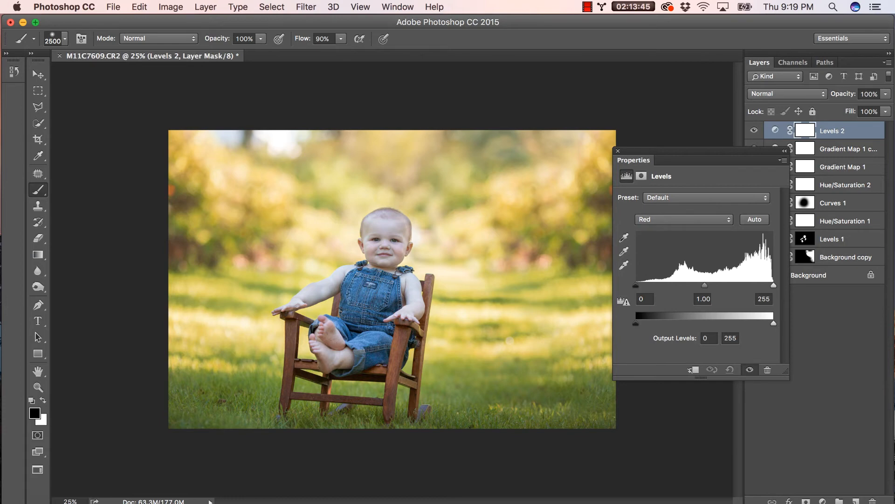
pyautogui.moveTo(774, 285); pyautogui.dragTo(774, 285)
pyautogui.moveTo(774, 285); pyautogui.dragTo(769, 285)
pyautogui.click(684, 219)
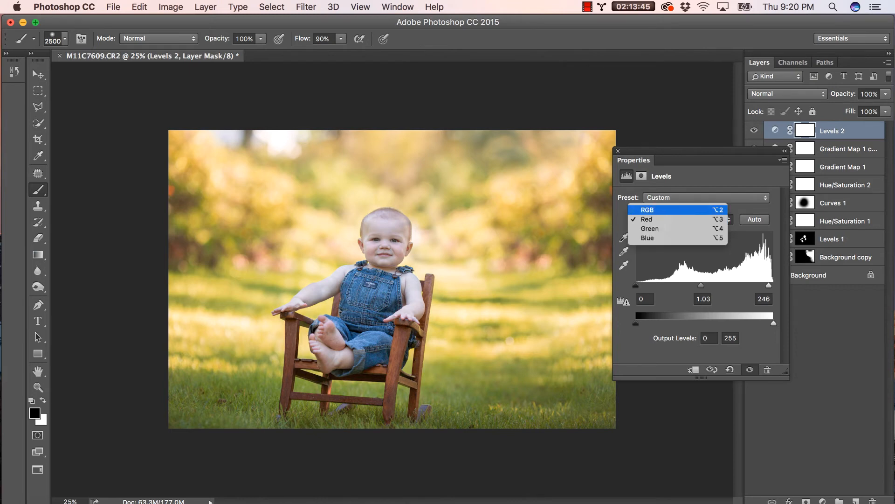
pyautogui.click(618, 150)
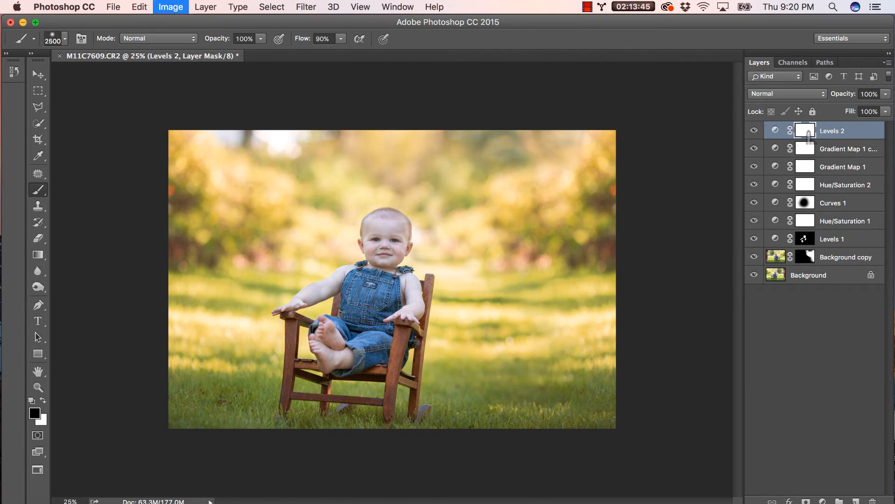
# - Invert the Levels 2 layer mask to black and reduce the brush size to 400
pyautogui.press('cmd+i')
pyautogui.press('[')
pyautogui.press('[')
pyautogui.press('[')
pyautogui.press('[')
pyautogui.press('[')
pyautogui.press('[')
pyautogui.press('[')
pyautogui.press('[')
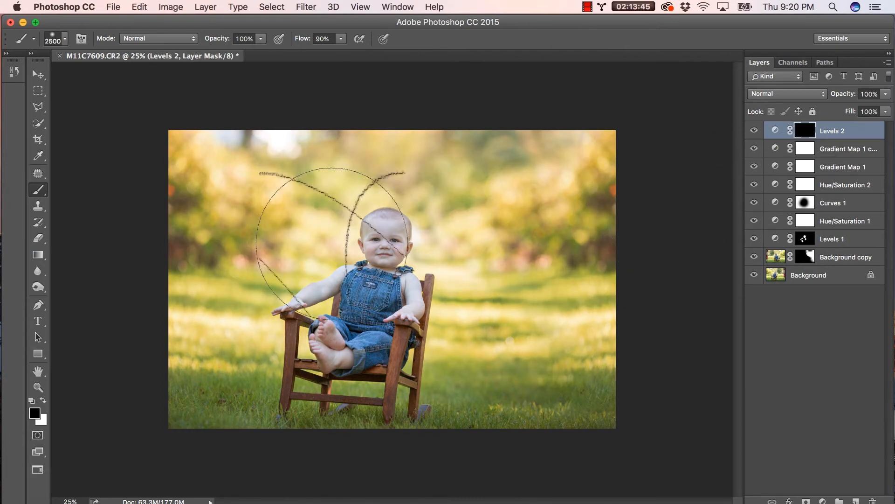
pyautogui.press('[')
pyautogui.press('[')
pyautogui.press('[')
pyautogui.press('[')
pyautogui.press('[')
pyautogui.press('[')
pyautogui.press('[')
pyautogui.press('[')
pyautogui.press('[')
pyautogui.press('[')
pyautogui.press('[')
pyautogui.press('[')
pyautogui.press('[')
pyautogui.press('[')
pyautogui.press('[')
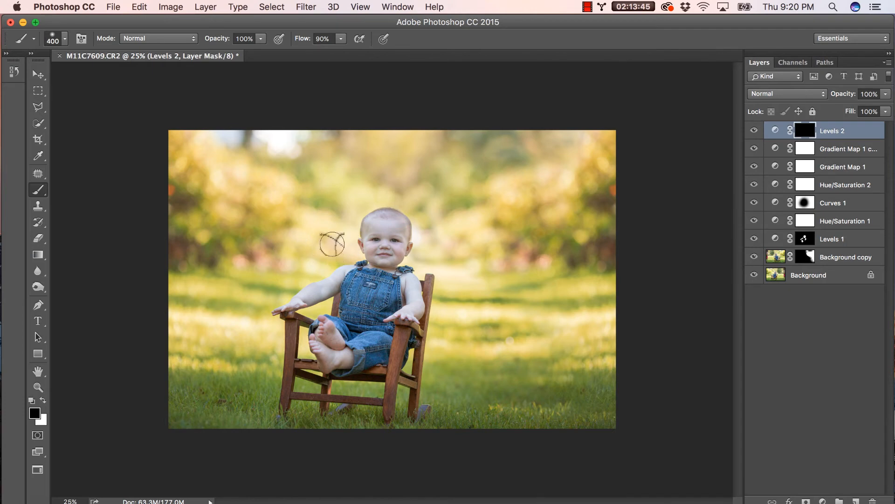
# - Paint white on the Levels 2 mask over the baby's face with a 400 brush, and over the arms and feet with a 200 brush
pyautogui.press(']')
pyautogui.press(']')
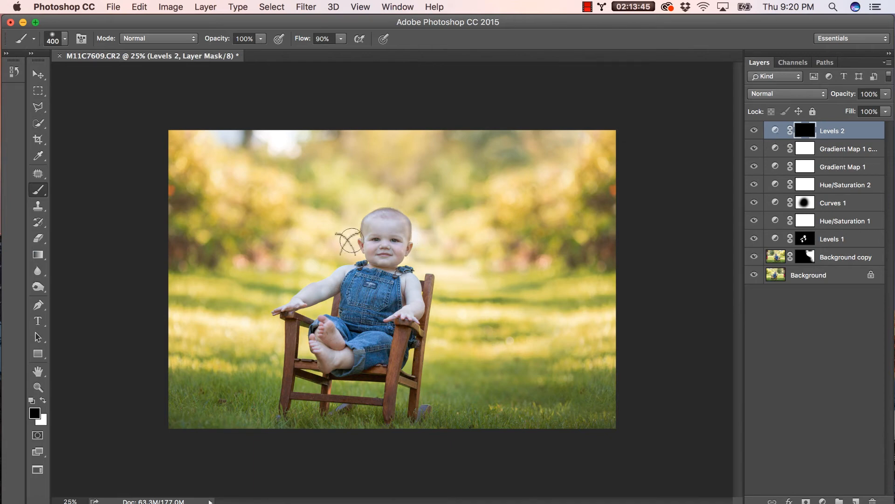
pyautogui.moveTo(804, 144)
pyautogui.mouseDown()
pyautogui.moveTo(814, 149)
pyautogui.moveTo(804, 128)
pyautogui.mouseUp()
pyautogui.click(43, 400)
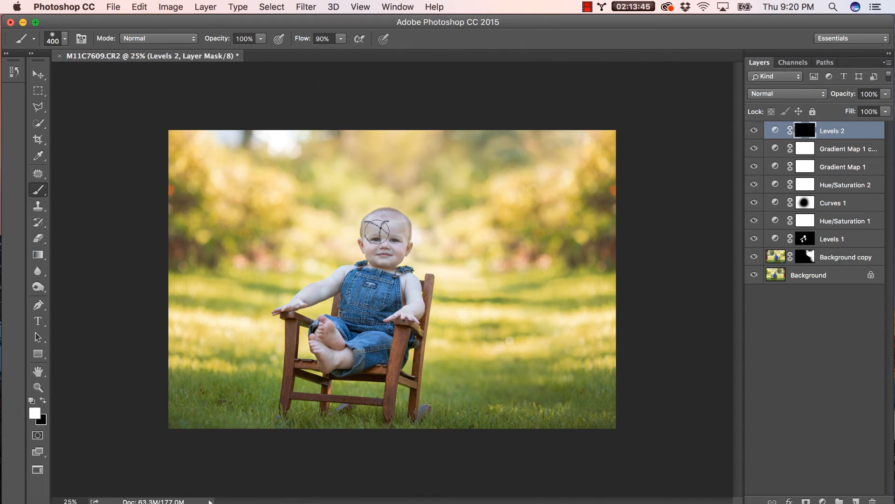
pyautogui.moveTo(397, 253)
pyautogui.mouseDown()
pyautogui.moveTo(393, 222)
pyautogui.moveTo(378, 224)
pyautogui.moveTo(369, 241)
pyautogui.moveTo(391, 243)
pyautogui.moveTo(387, 233)
pyautogui.moveTo(386, 254)
pyautogui.mouseUp()
pyautogui.press('[')
pyautogui.press('[')
pyautogui.moveTo(347, 271)
pyautogui.mouseDown()
pyautogui.moveTo(284, 306)
pyautogui.moveTo(346, 270)
pyautogui.moveTo(306, 291)
pyautogui.mouseUp()
pyautogui.moveTo(338, 351); pyautogui.dragTo(335, 330)
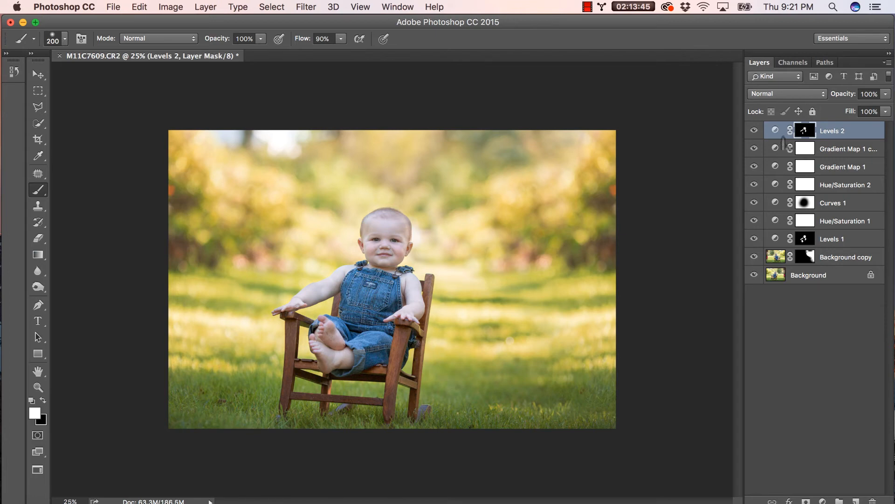
# - Reopen the Levels 2 settings and set the Red channel's white input to 241
pyautogui.doubleClick(775, 130)
pyautogui.click(684, 220)
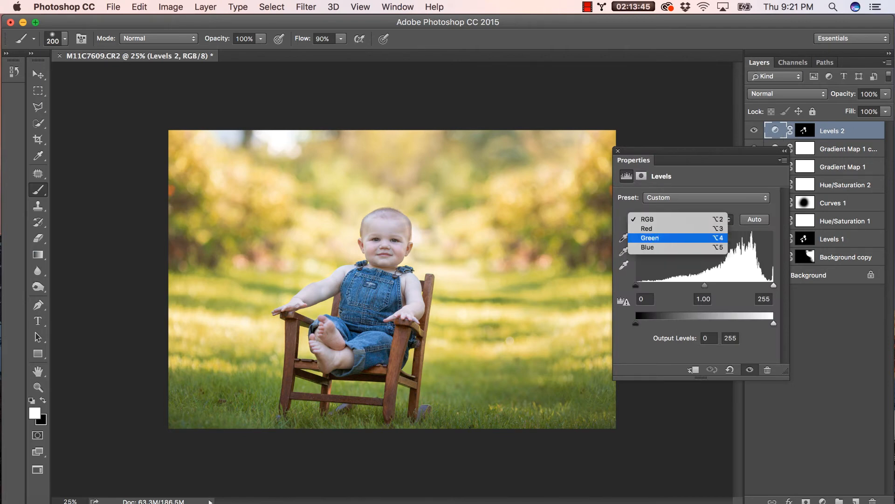
pyautogui.click(653, 228)
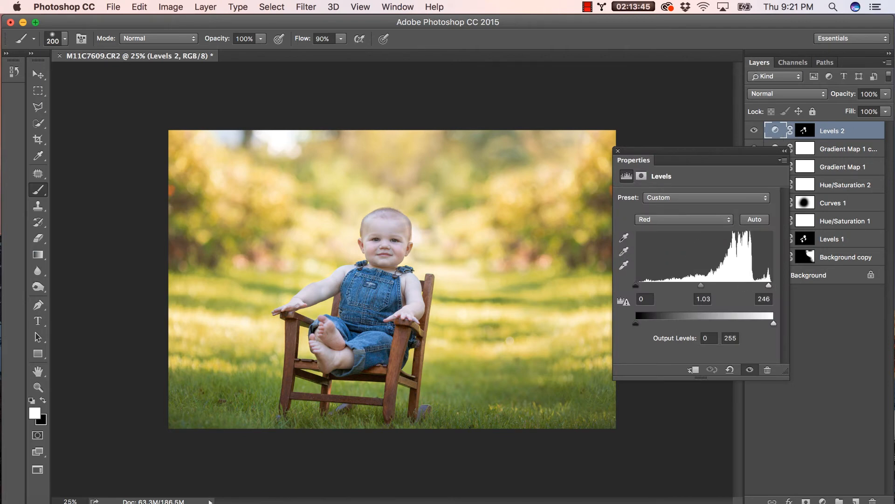
pyautogui.moveTo(769, 285); pyautogui.dragTo(767, 285)
# - Set the Levels 2 Green channel midtone to 1.05, and fine-tune the Blue channel's midtone and white inputs
pyautogui.click(684, 219)
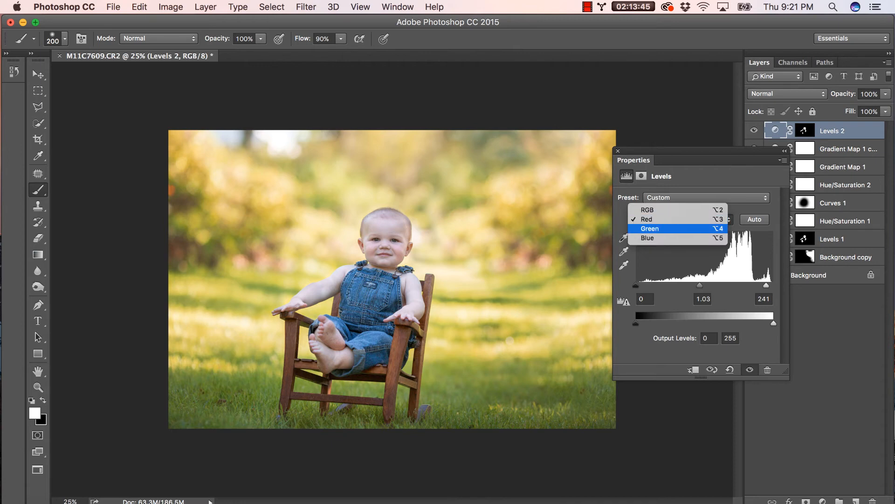
pyautogui.click(650, 228)
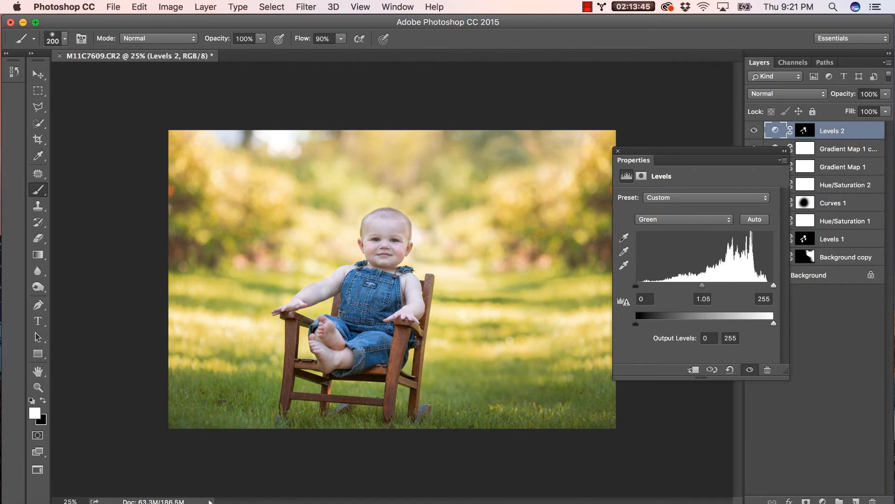
pyautogui.moveTo(703, 285); pyautogui.dragTo(702, 285)
pyautogui.click(684, 219)
pyautogui.click(662, 228)
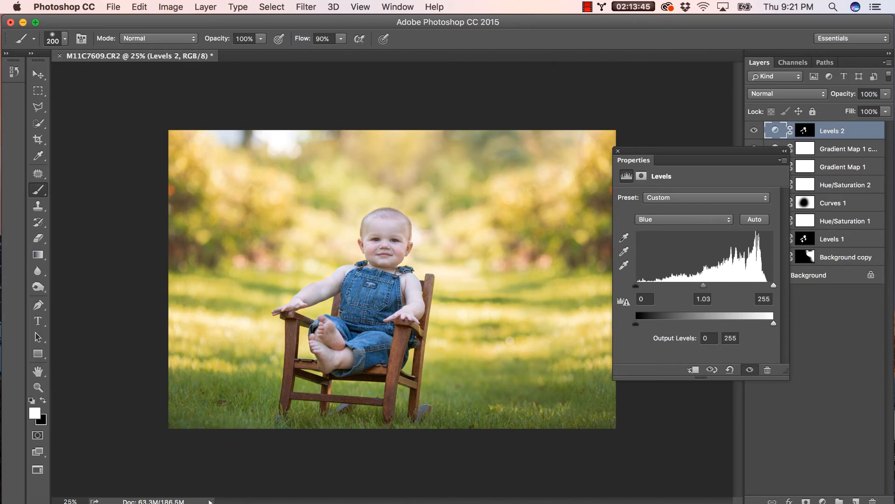
pyautogui.moveTo(702, 285); pyautogui.dragTo(704, 285)
pyautogui.moveTo(772, 285); pyautogui.dragTo(770, 285)
pyautogui.click(618, 150)
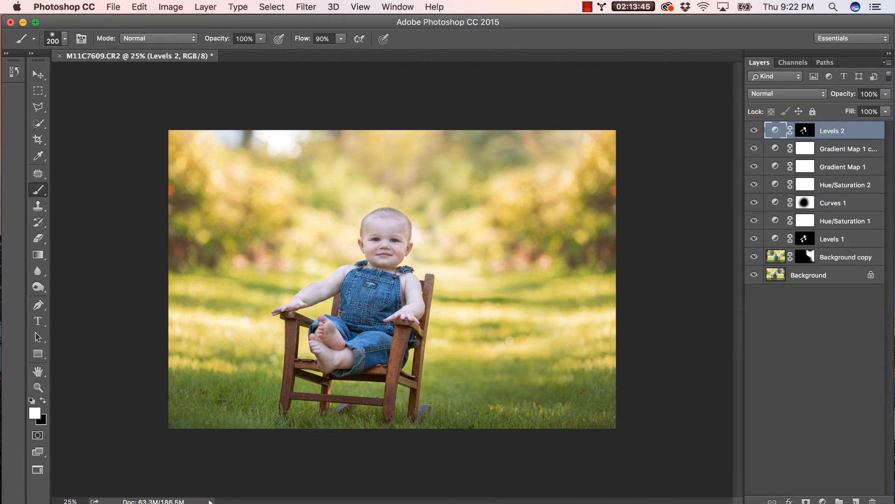
# - Add a Solid Color fill layer in pale peach fde8dd above Levels 2, with Hard Light blending and 10% opacity
pyautogui.click(823, 501)
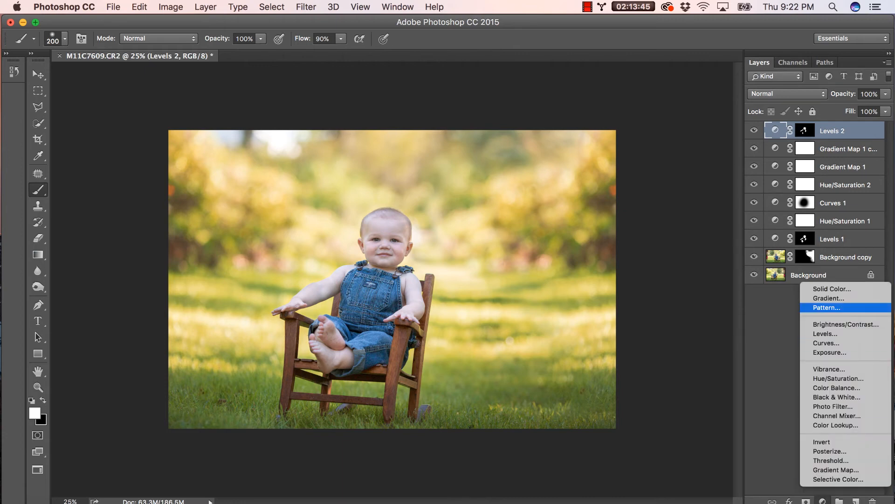
pyautogui.click(832, 288)
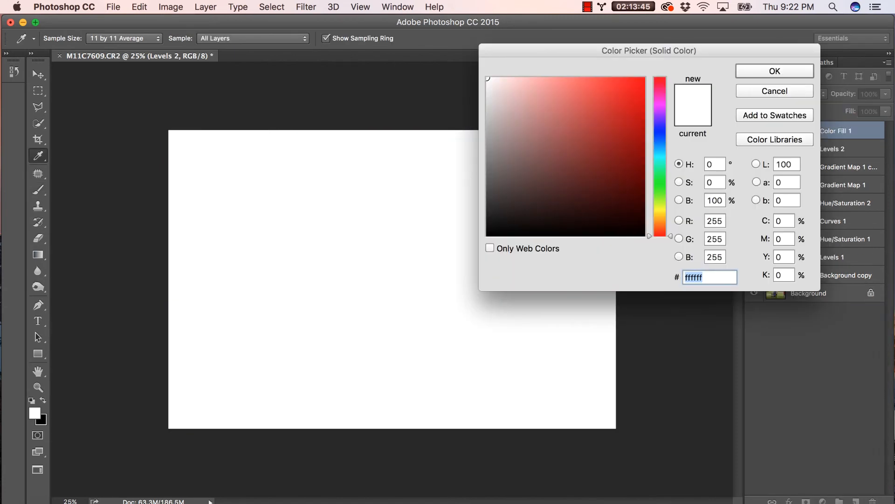
pyautogui.moveTo(660, 234); pyautogui.dragTo(660, 227)
pyautogui.moveTo(509, 84); pyautogui.dragTo(507, 79)
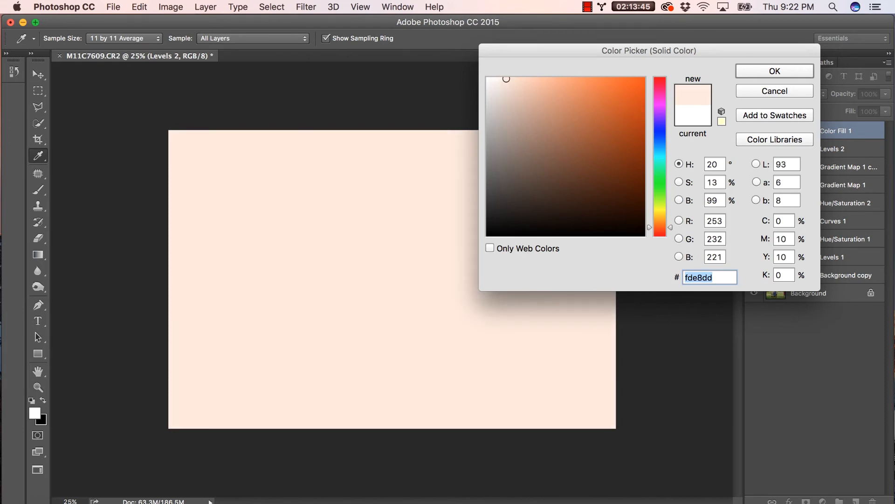
pyautogui.press('Return')
pyautogui.press('b')
pyautogui.click(787, 93)
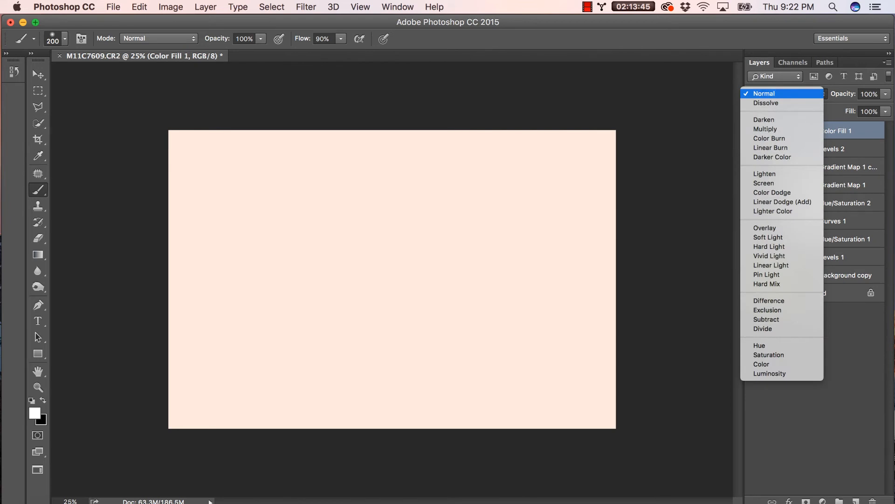
pyautogui.click(769, 246)
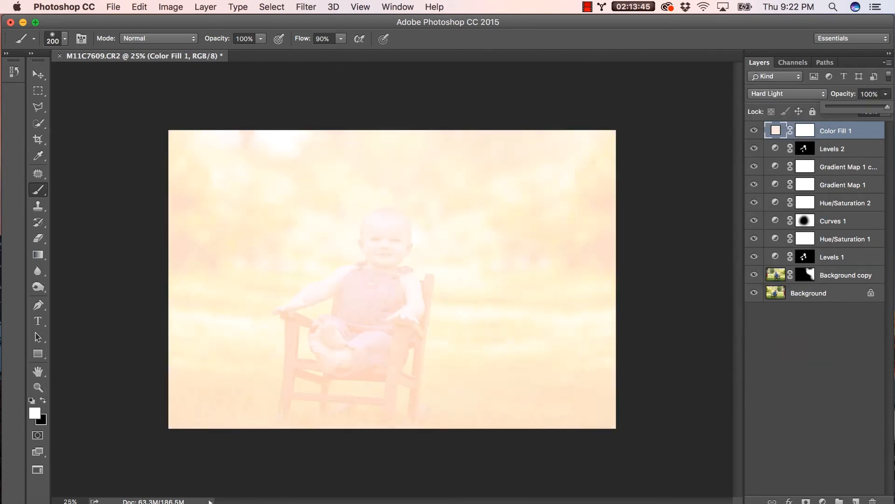
pyautogui.moveTo(888, 107); pyautogui.dragTo(835, 107)
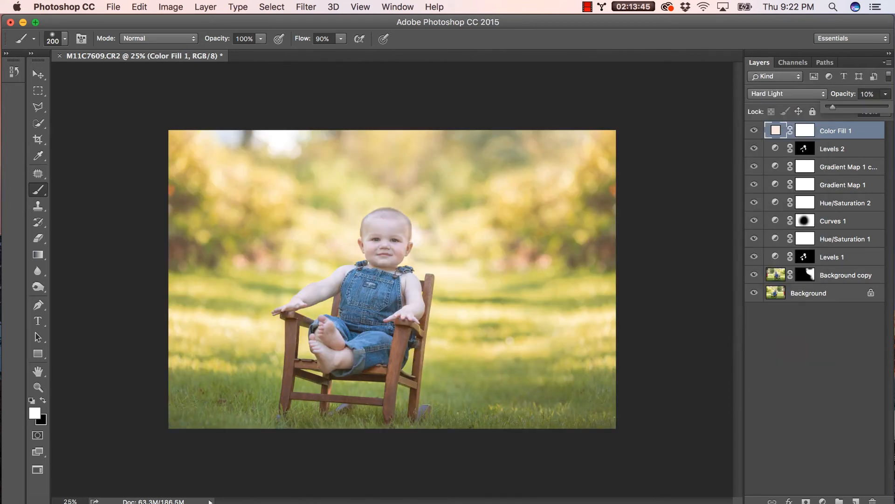
# - Invert the Color Fill 1 mask to black and paint white over the baby's face, arms and feet with a 250 brush
pyautogui.click(811, 135)
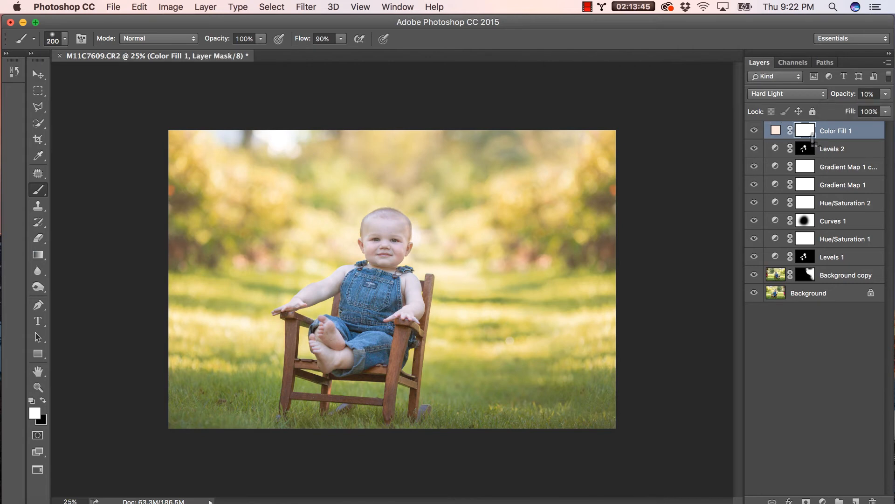
pyautogui.press('super+i')
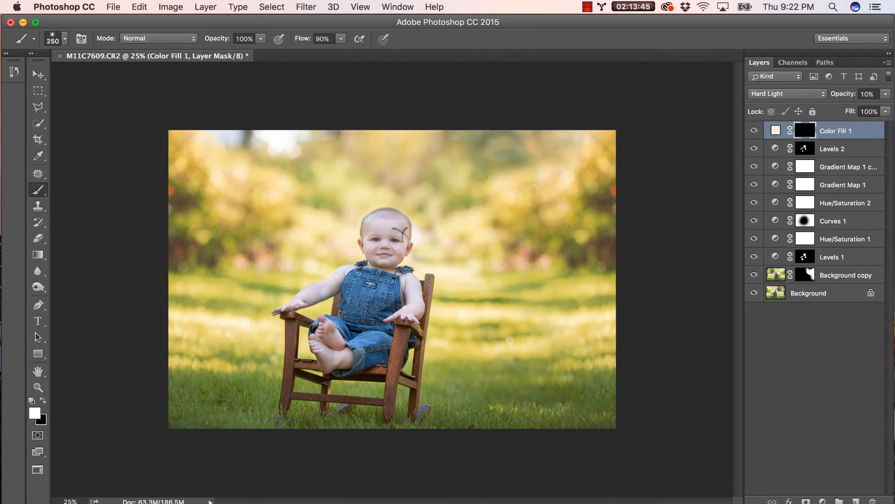
pyautogui.click(398, 224)
pyautogui.moveTo(347, 269); pyautogui.dragTo(292, 304)
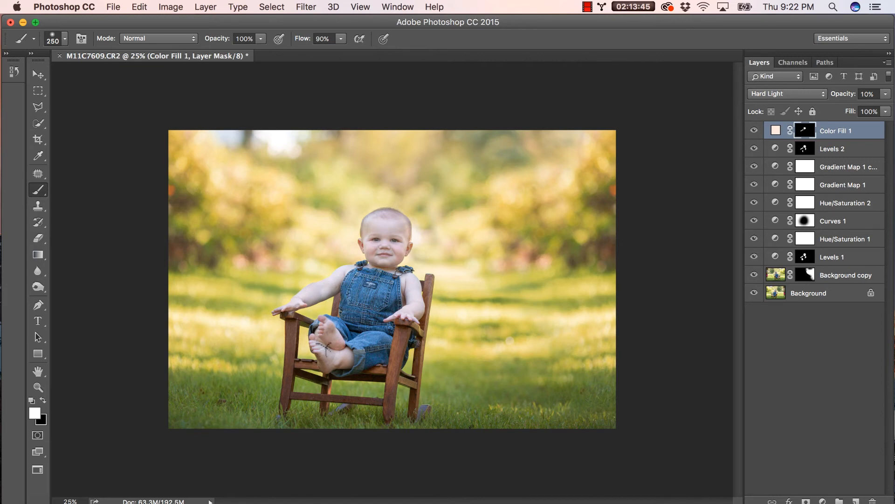
pyautogui.moveTo(330, 364); pyautogui.dragTo(344, 355)
pyautogui.moveTo(410, 284); pyautogui.dragTo(405, 311)
# - Check the Color Fill 1 effect and its mask coverage with the red overlay, and undo the accidental layer deletion
pyautogui.click(755, 131)
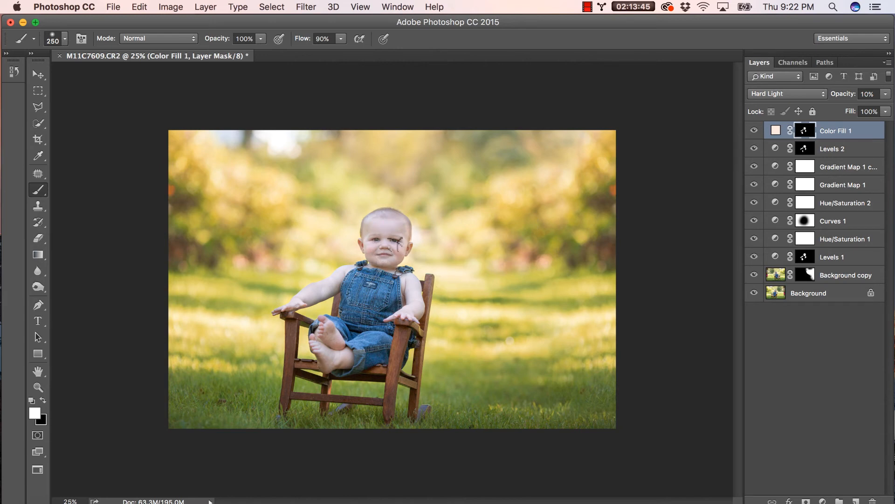
pyautogui.press('\\')
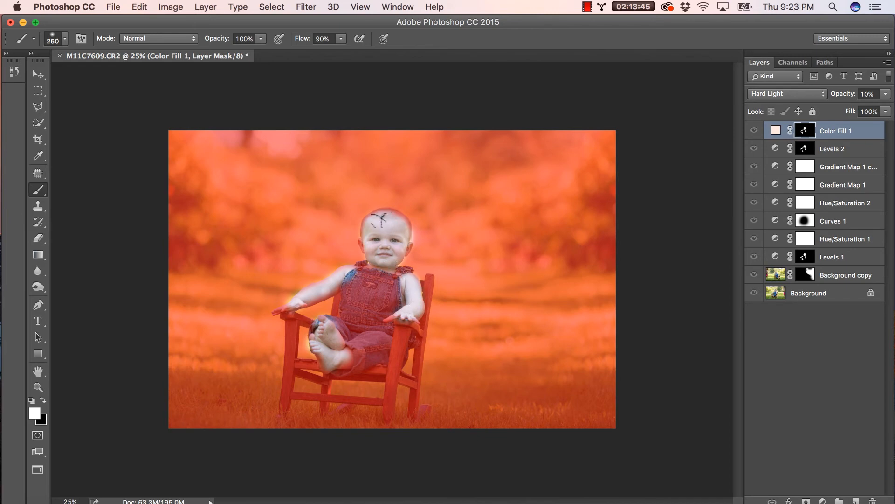
pyautogui.press('Delete')
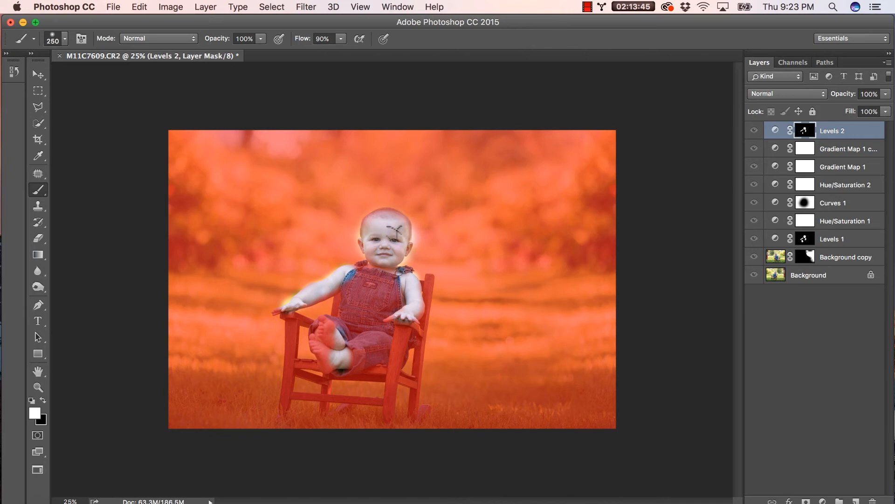
pyautogui.press('super+z')
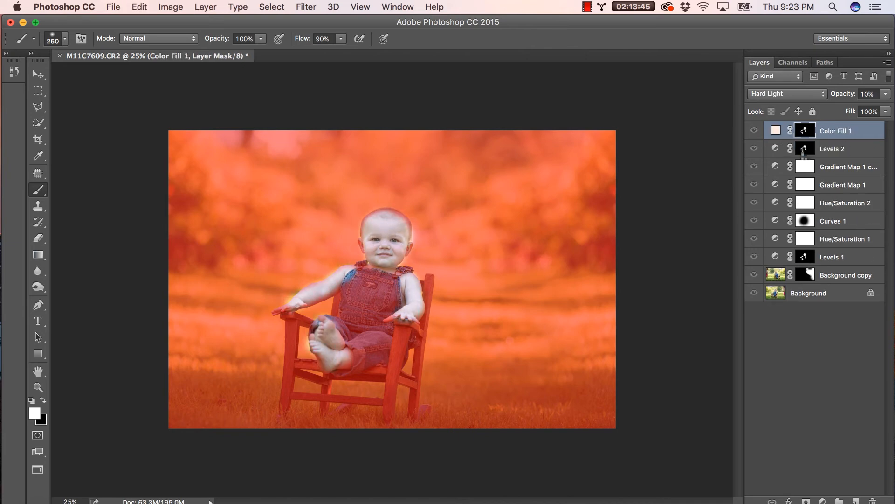
pyautogui.press('\\')
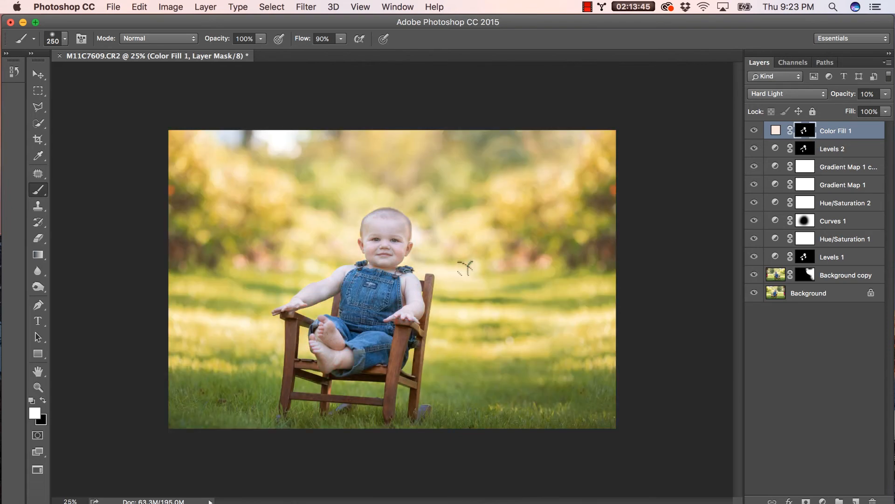
# - Try Soft Light on the Color Fill 1 layer, and settle on Overlay blending at 8% opacity
pyautogui.click(787, 94)
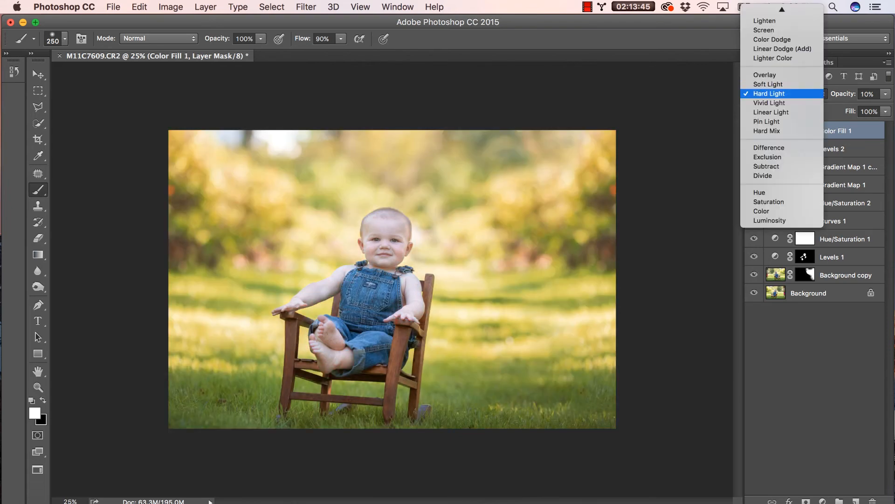
pyautogui.click(784, 134)
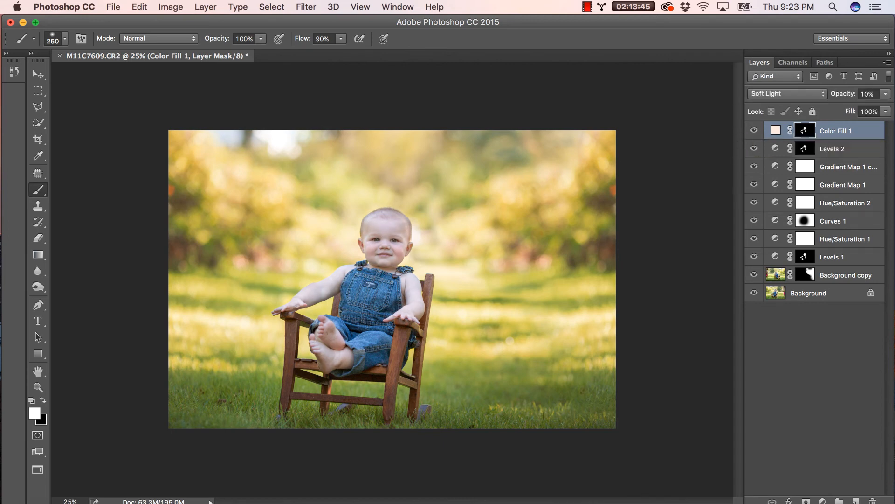
pyautogui.click(787, 93)
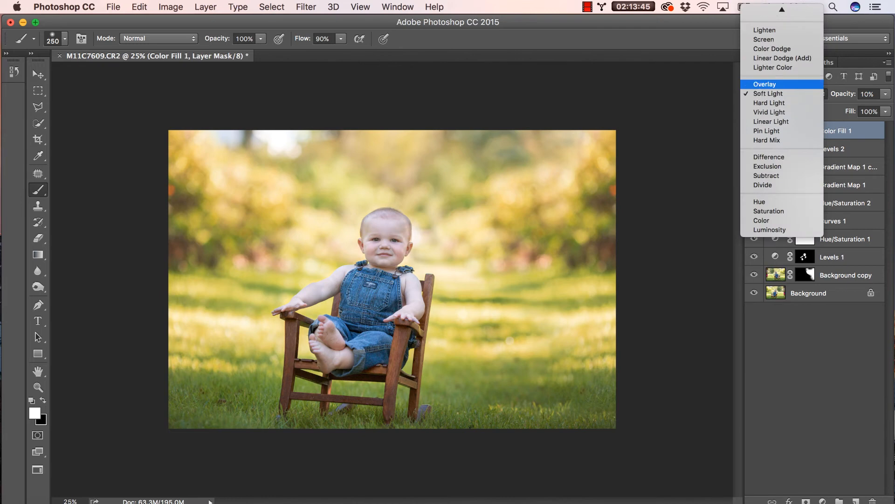
pyautogui.click(765, 83)
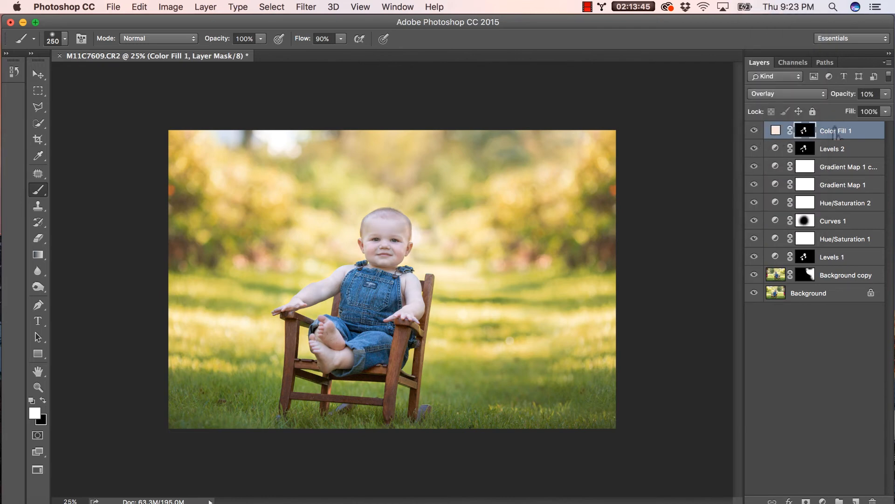
pyautogui.click(885, 93)
pyautogui.moveTo(833, 107); pyautogui.dragTo(831, 107)
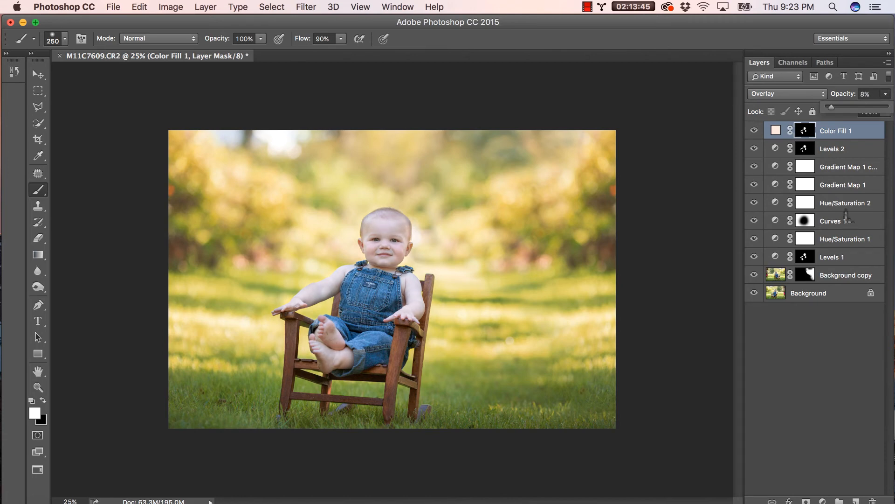
# - Duplicate the Color Fill 1 layer and set the copy to Multiply blending at 11% opacity
pyautogui.moveTo(856, 135); pyautogui.dragTo(857, 501)
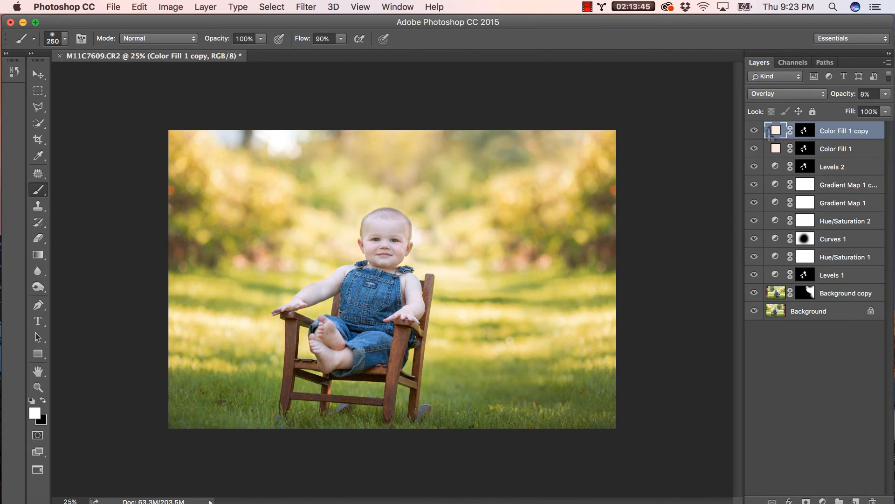
pyautogui.click(788, 94)
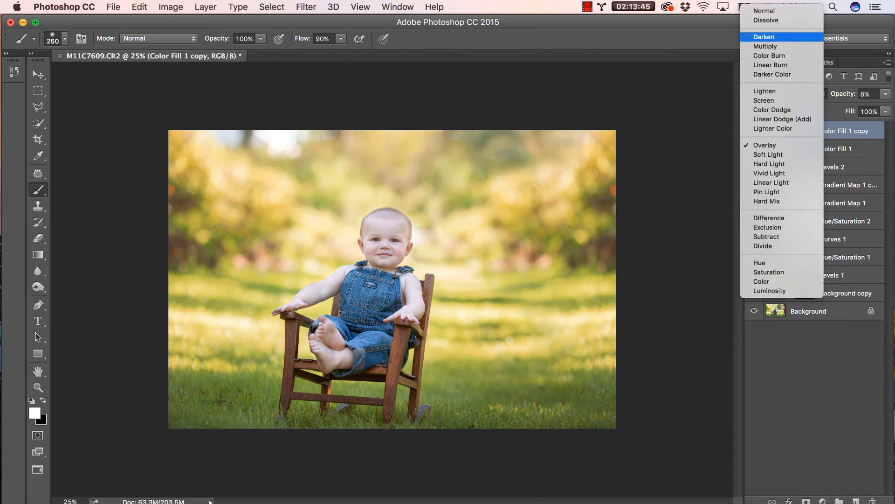
pyautogui.click(769, 47)
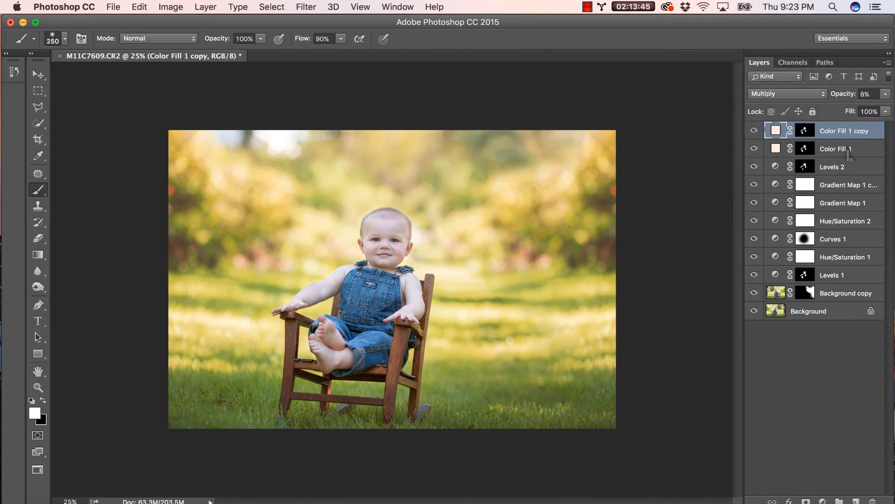
pyautogui.click(885, 94)
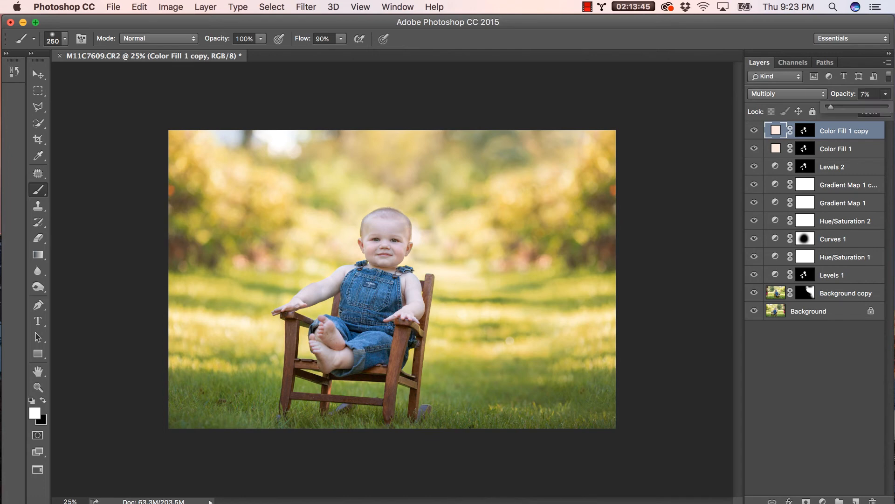
pyautogui.moveTo(827, 107); pyautogui.dragTo(834, 106)
pyautogui.click(762, 140)
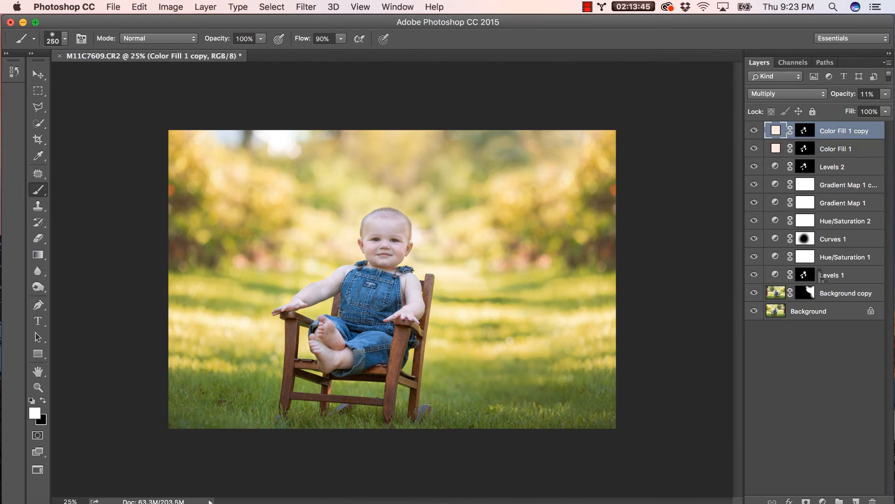
# - Rename the Levels 1 layer as Skin and set its input levels to 11, 1.16 and 238
pyautogui.doubleClick(786, 279)
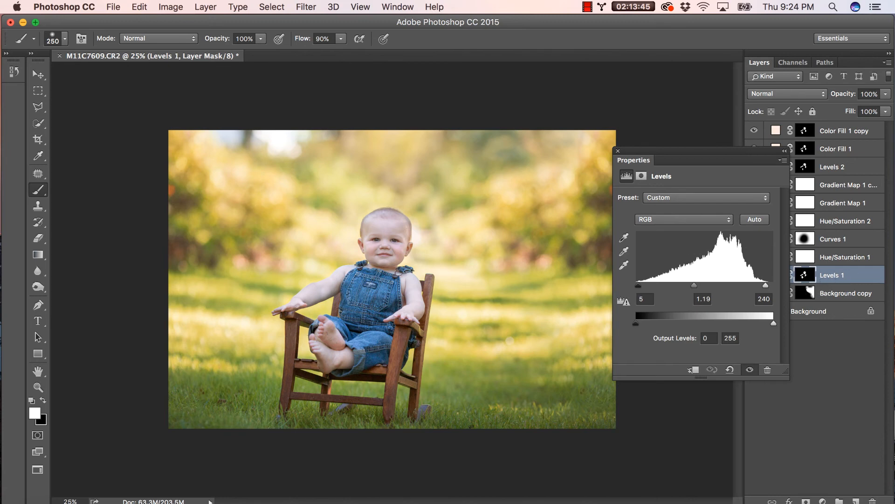
pyautogui.moveTo(700, 151); pyautogui.dragTo(558, 227)
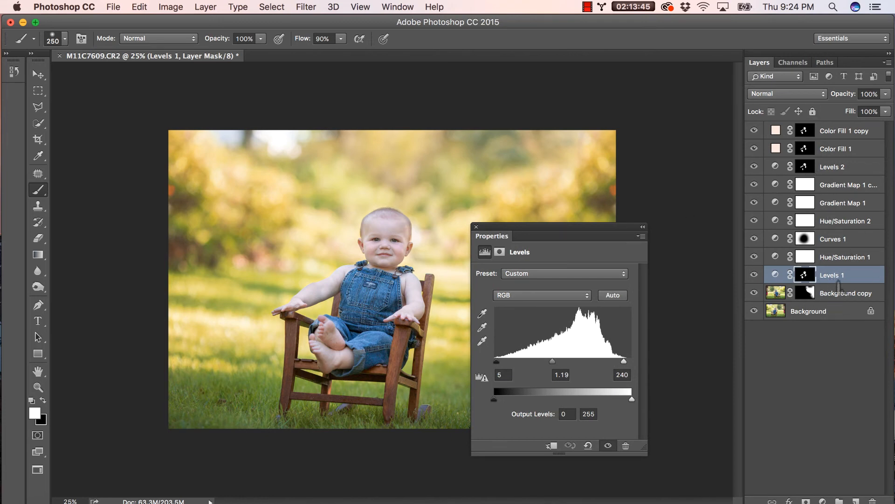
pyautogui.doubleClick(835, 275)
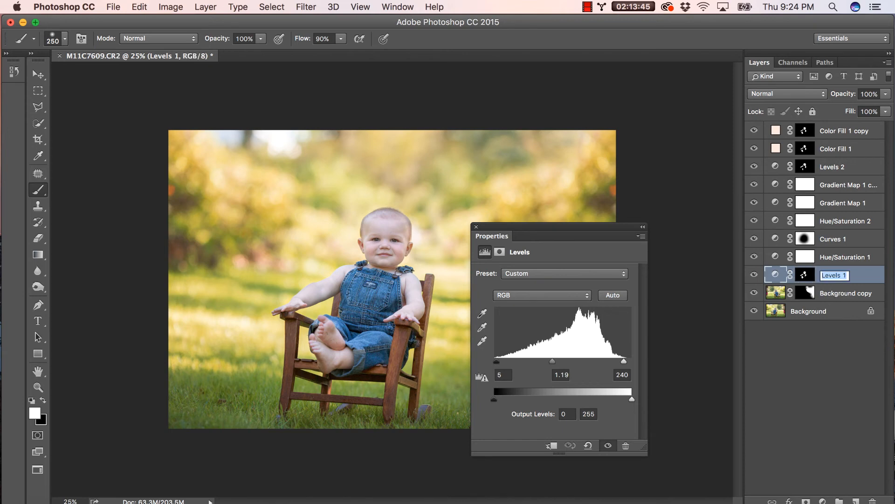
pyautogui.write('Skin')
pyautogui.press('Return')
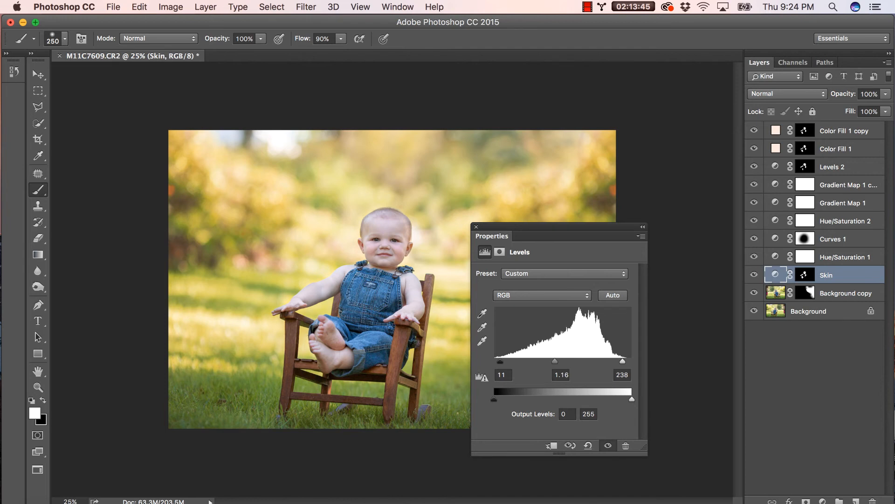
# - Compare the photo with and without the Skin levels adjustment, and close its properties
pyautogui.click(608, 445)
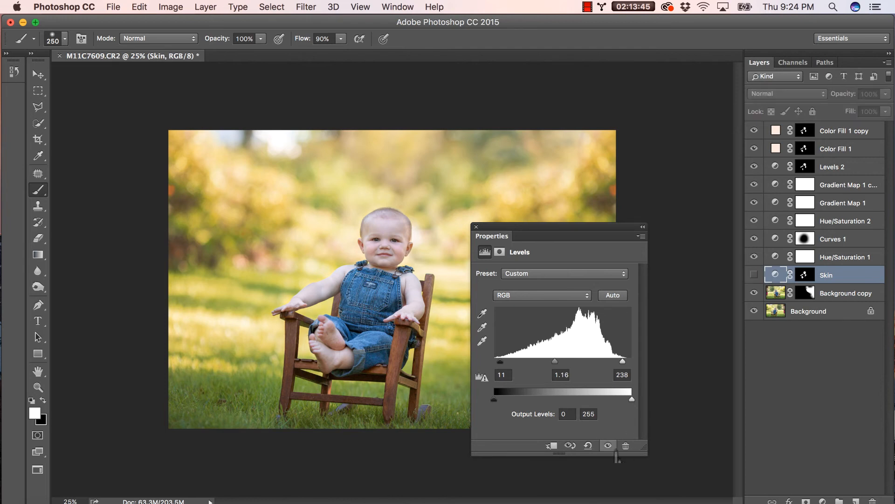
pyautogui.click(609, 445)
pyautogui.click(608, 446)
pyautogui.click(609, 446)
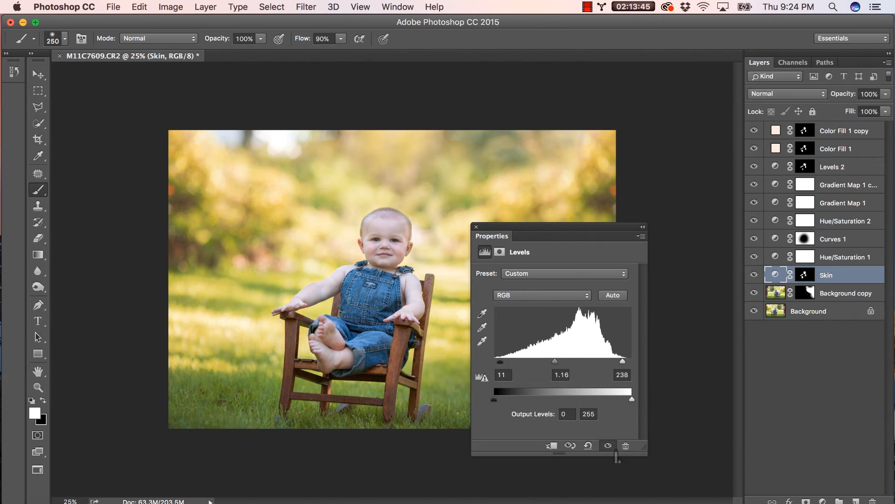
pyautogui.click(476, 226)
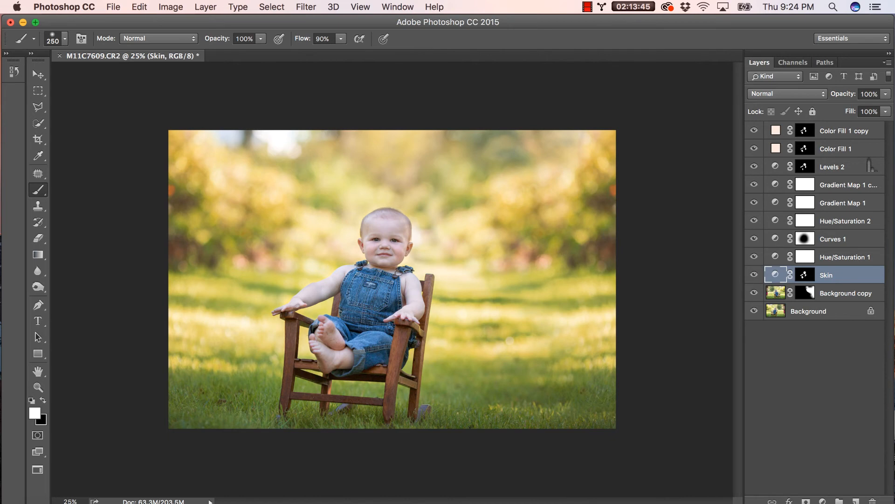
# - Create a new full-document history snapshot of the edited photo
pyautogui.click(6, 52)
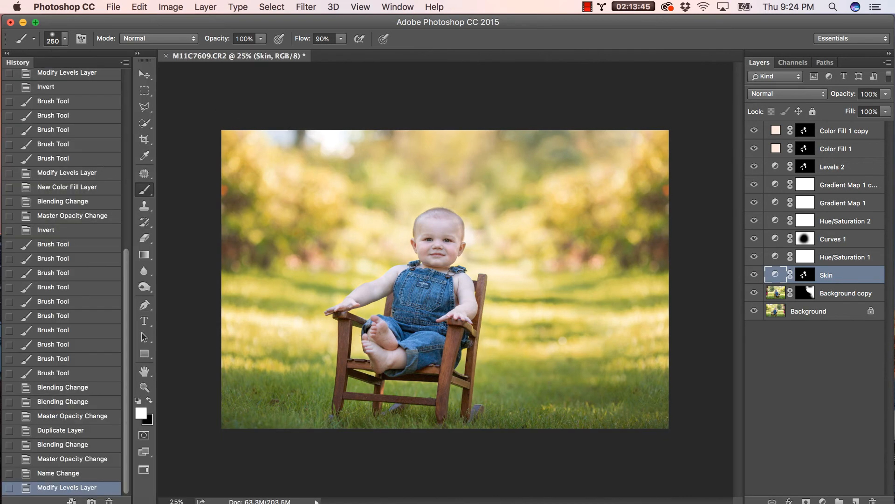
pyautogui.click(124, 62)
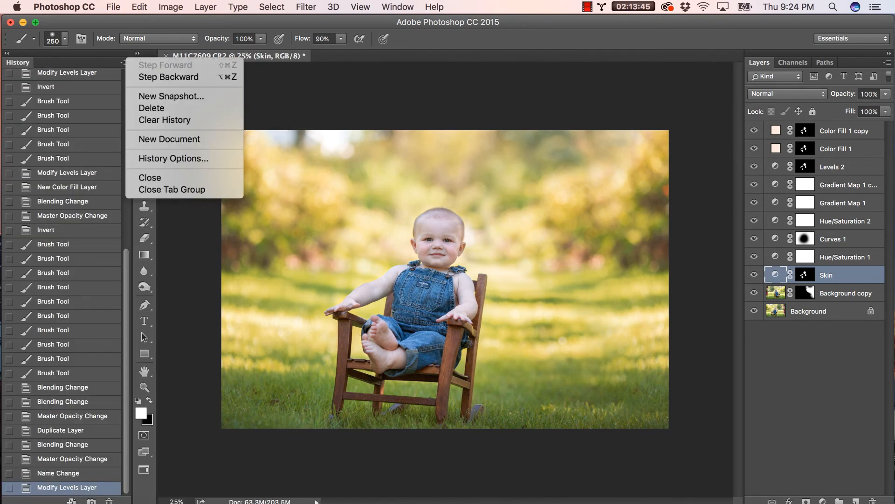
pyautogui.press('Escape')
pyautogui.click(124, 62)
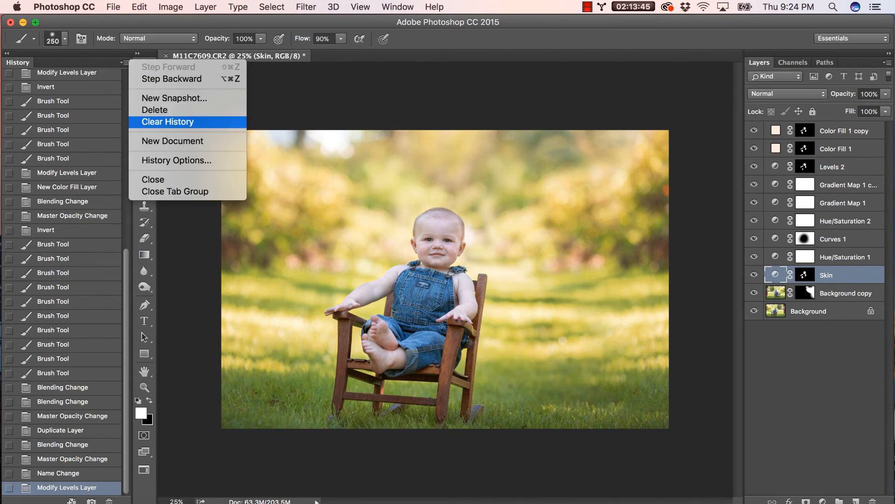
pyautogui.click(175, 98)
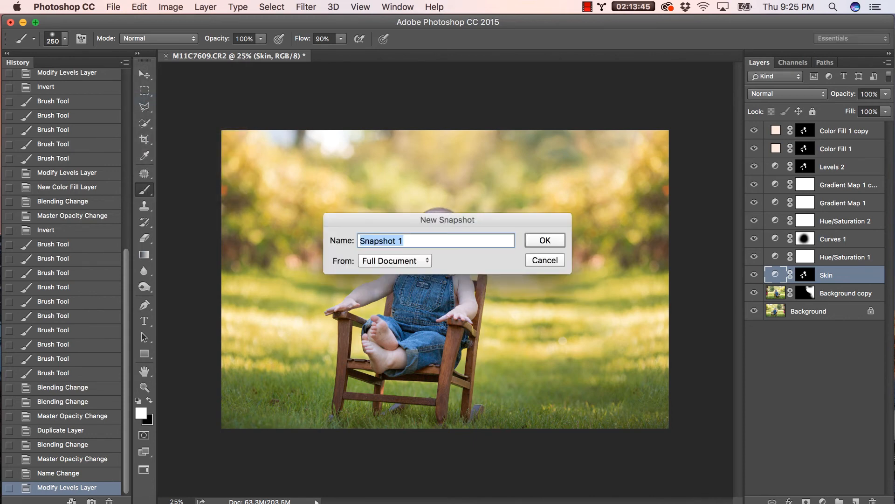
pyautogui.press('Return')
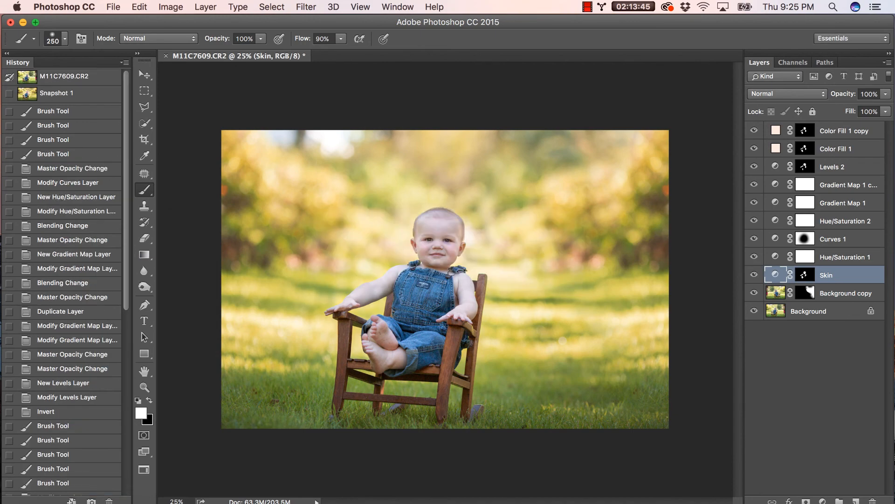
# - Compare the original M11C7609.CR2 state with the edited snapshot in the history, ending on the edited version
pyautogui.click(63, 83)
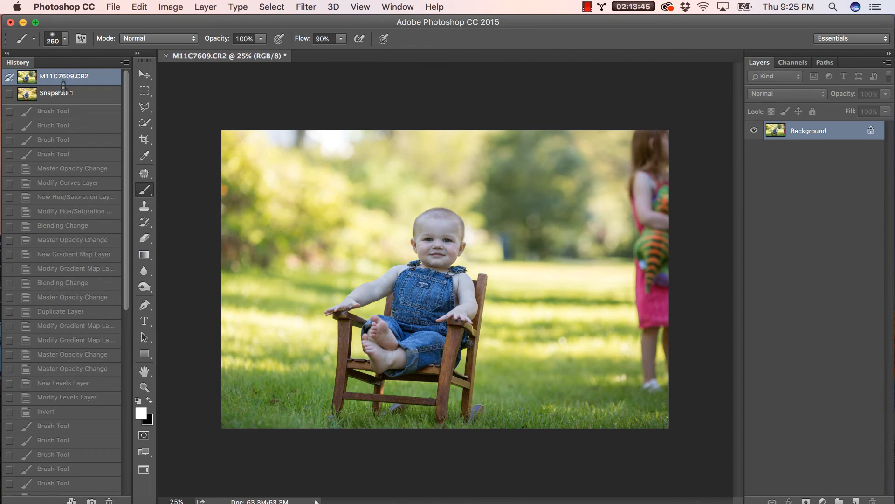
pyautogui.click(80, 100)
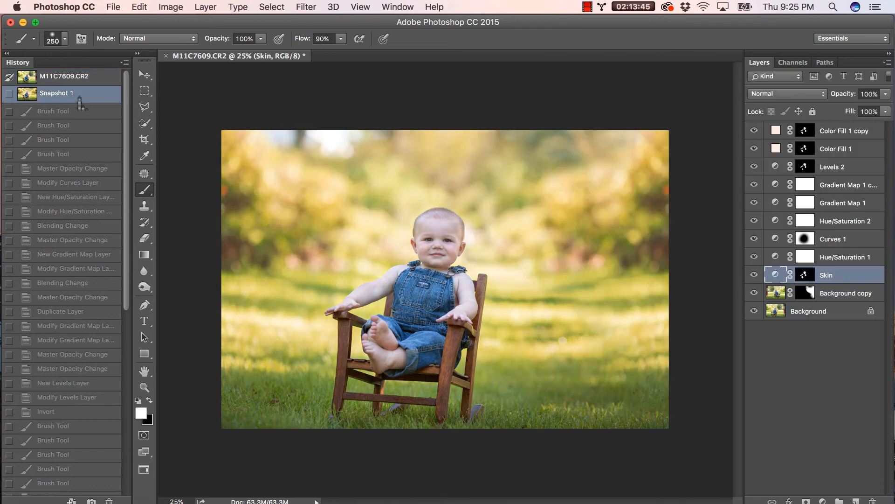
pyautogui.click(80, 84)
pyautogui.click(82, 93)
pyautogui.click(86, 83)
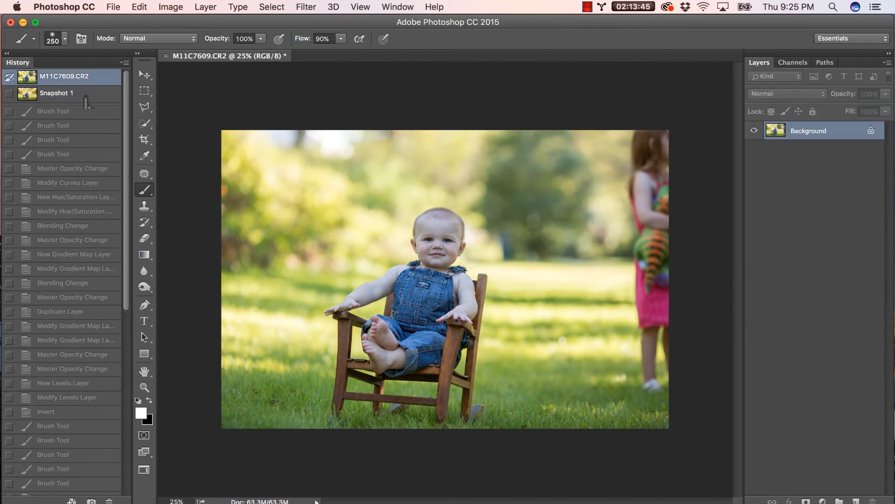
pyautogui.click(86, 95)
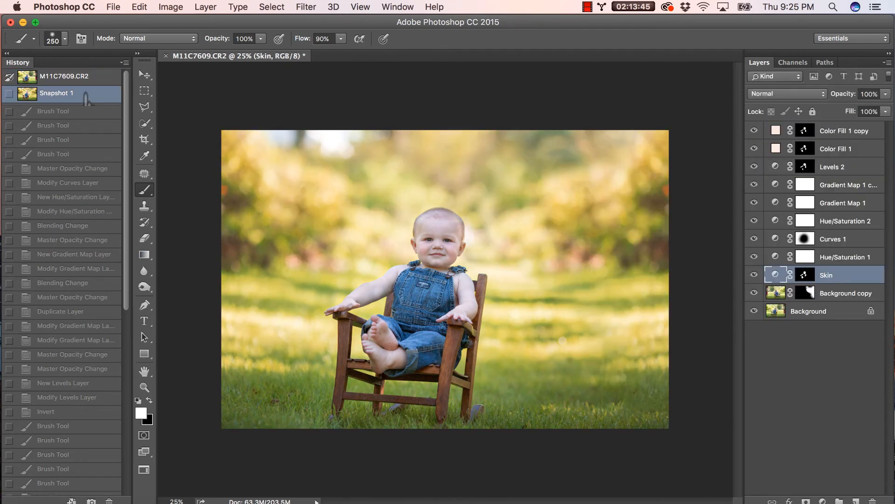
pyautogui.click(6, 52)
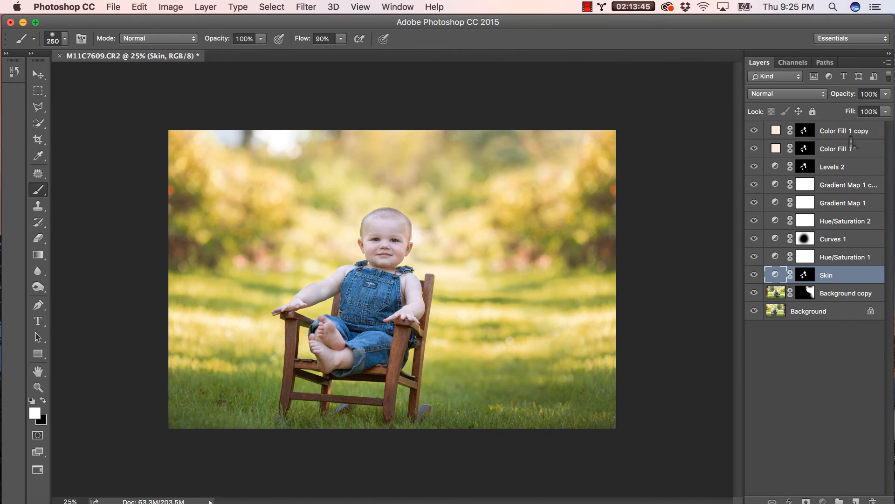
# - Add a Solid Color fill layer in a pale peach with a hue of 30° above Color Fill 1 copy
pyautogui.click(855, 133)
pyautogui.click(822, 500)
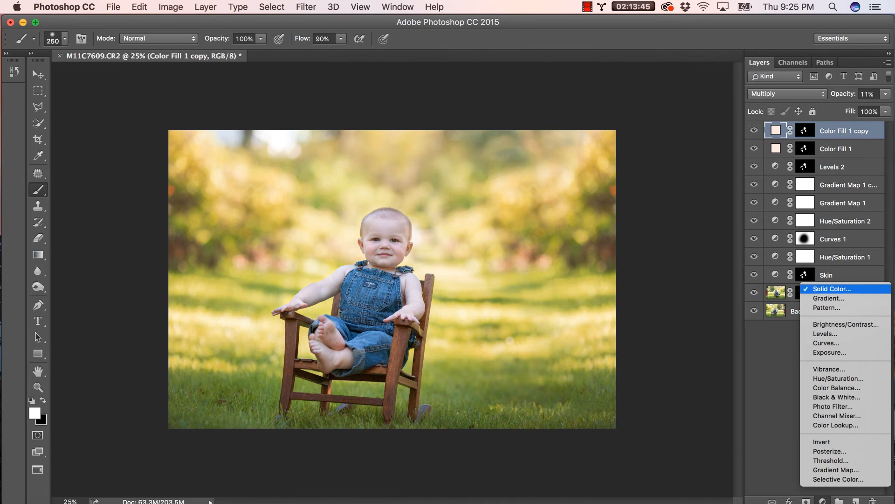
pyautogui.press('Return')
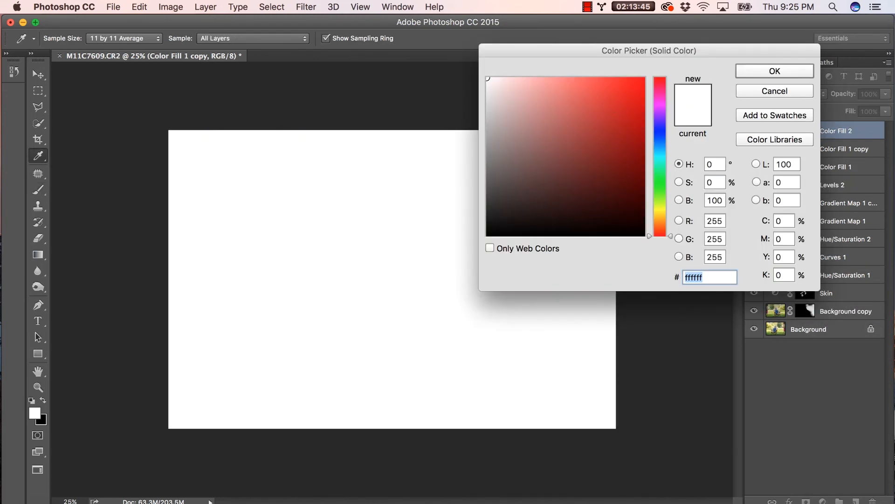
pyautogui.moveTo(660, 236); pyautogui.dragTo(660, 223)
pyautogui.moveTo(515, 81); pyautogui.dragTo(503, 78)
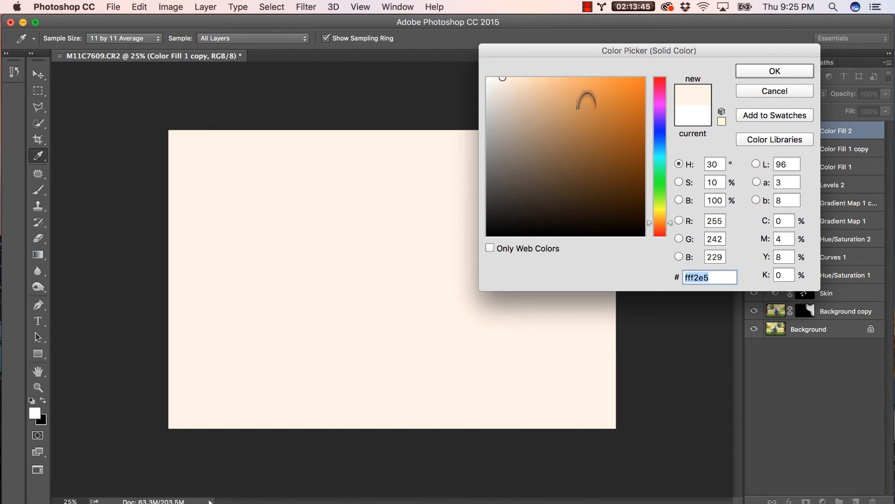
pyautogui.click(510, 80)
pyautogui.press('Return')
pyautogui.press('b')
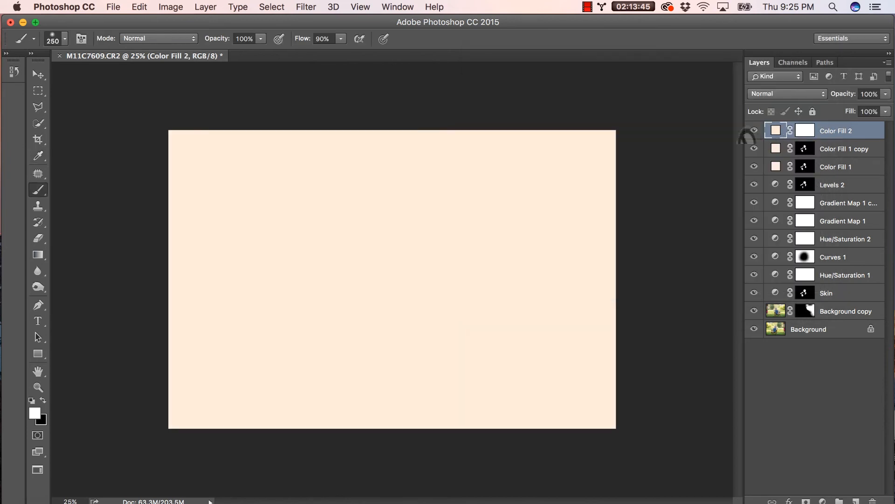
# - Lower the Color Fill 2 layer's opacity to 9%
pyautogui.click(807, 135)
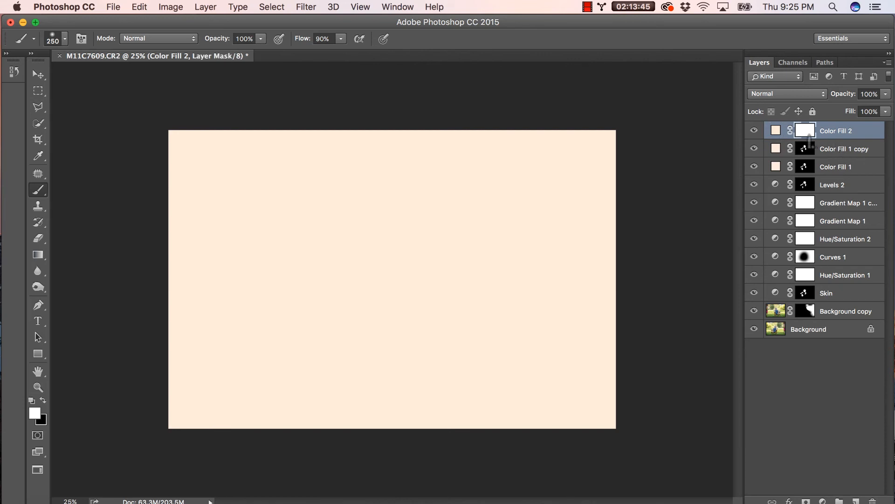
pyautogui.click(787, 93)
pyautogui.click(788, 93)
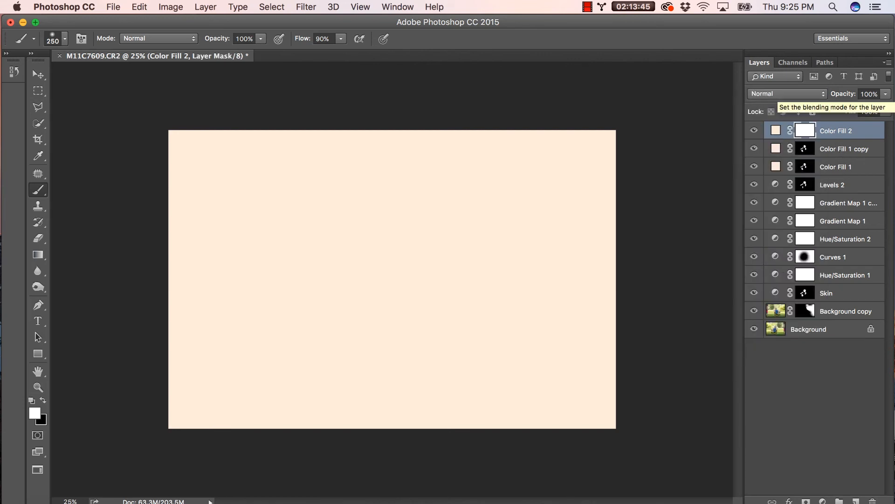
pyautogui.click(885, 94)
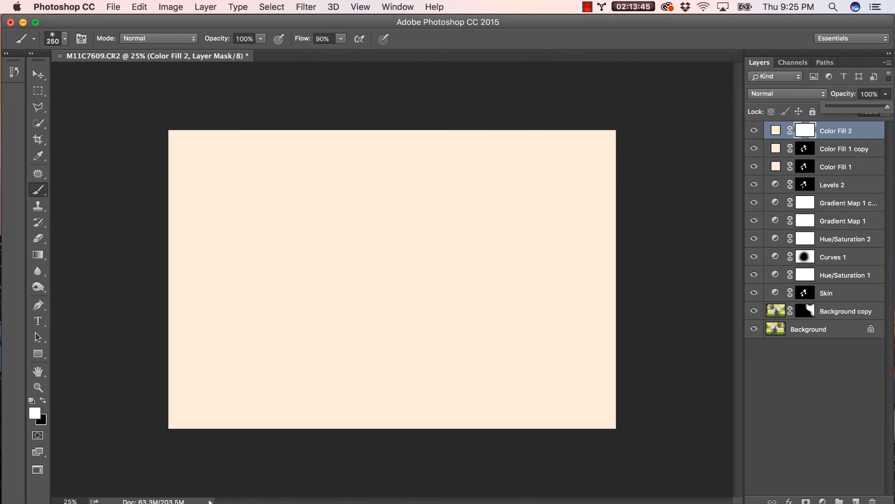
pyautogui.moveTo(887, 106); pyautogui.dragTo(832, 106)
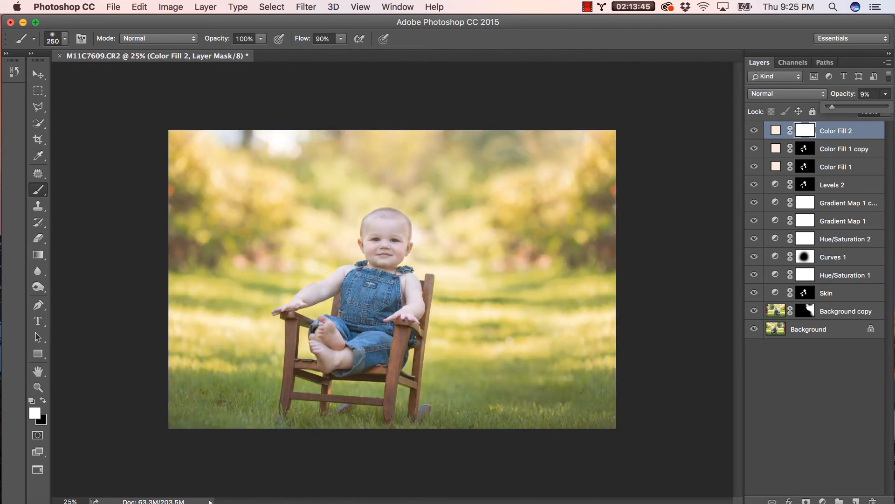
# - Invert the Color Fill 2 mask to black and paint white over the background around the baby with a 900 brush
pyautogui.click(812, 137)
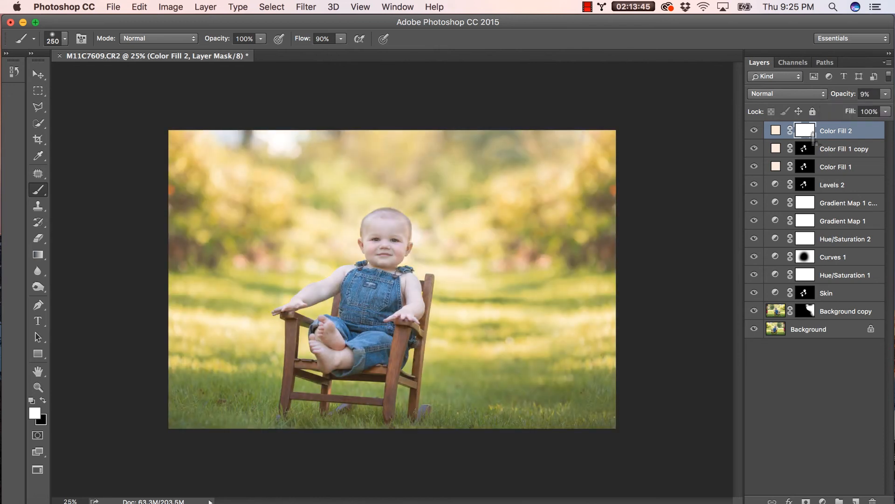
pyautogui.press('super+i')
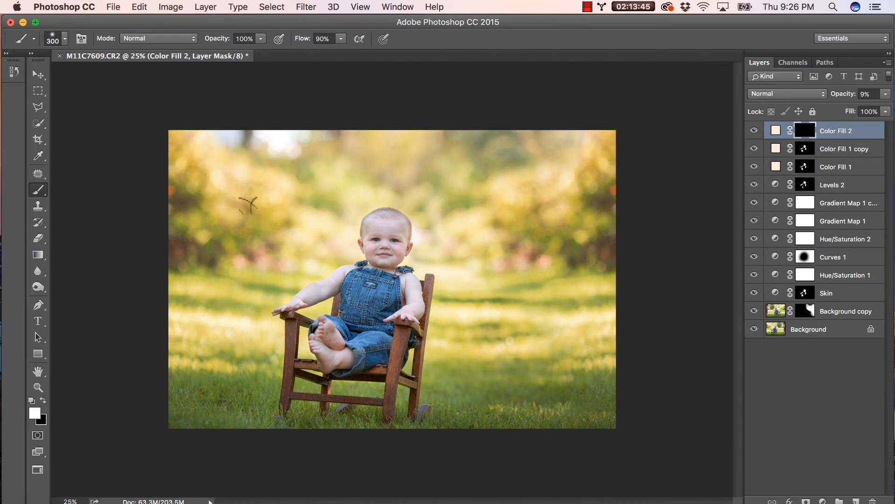
pyautogui.press(']')
pyautogui.press(']')
pyautogui.press(']')
pyautogui.press(']')
pyautogui.press(']')
pyautogui.press(']')
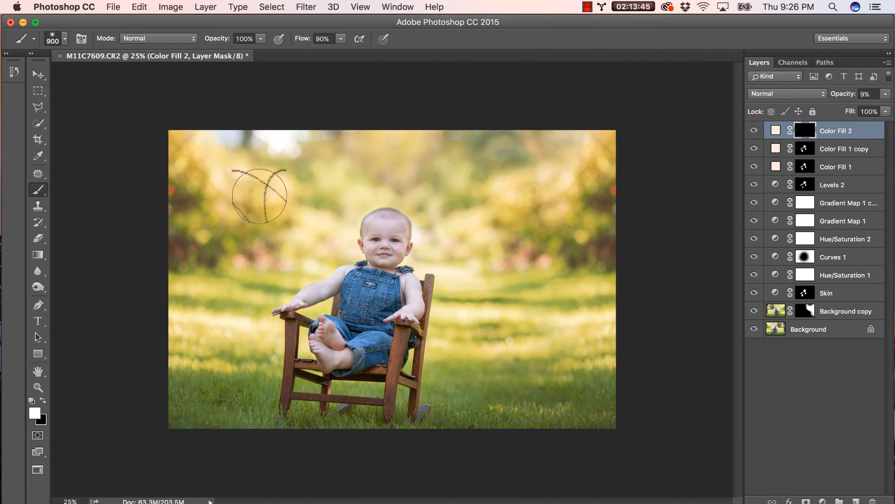
pyautogui.moveTo(277, 166)
pyautogui.mouseDown()
pyautogui.moveTo(335, 132)
pyautogui.moveTo(535, 146)
pyautogui.moveTo(584, 136)
pyautogui.mouseUp()
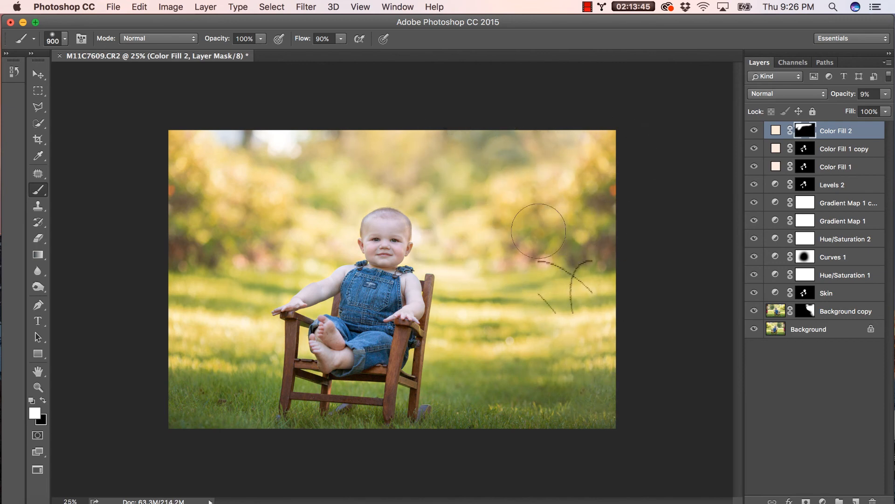
pyautogui.moveTo(569, 280)
pyautogui.mouseDown()
pyautogui.moveTo(520, 400)
pyautogui.moveTo(595, 330)
pyautogui.moveTo(605, 360)
pyautogui.mouseUp()
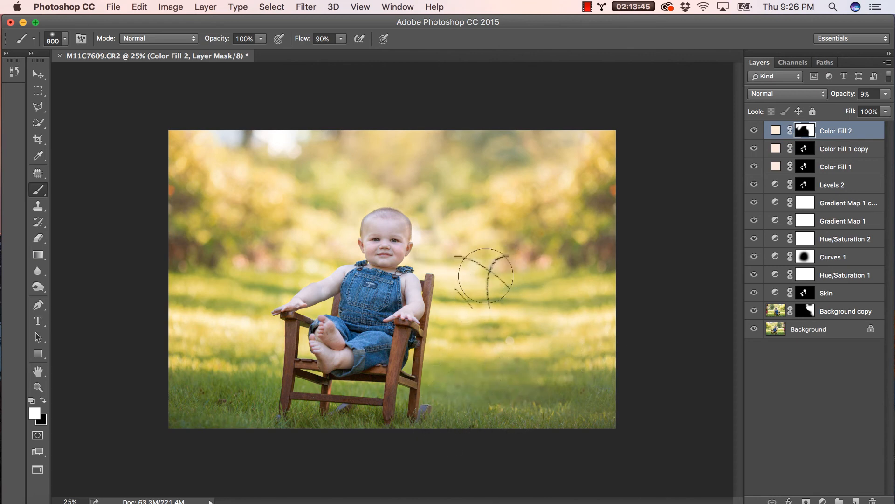
pyautogui.moveTo(456, 242); pyautogui.dragTo(460, 209)
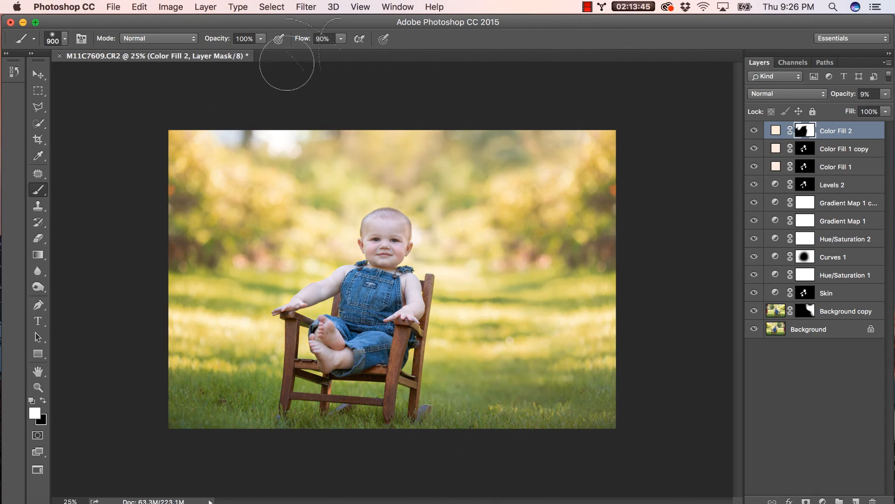
pyautogui.moveTo(286, 208)
pyautogui.mouseDown()
pyautogui.moveTo(354, 144)
pyautogui.moveTo(312, 210)
pyautogui.moveTo(241, 271)
pyautogui.mouseUp()
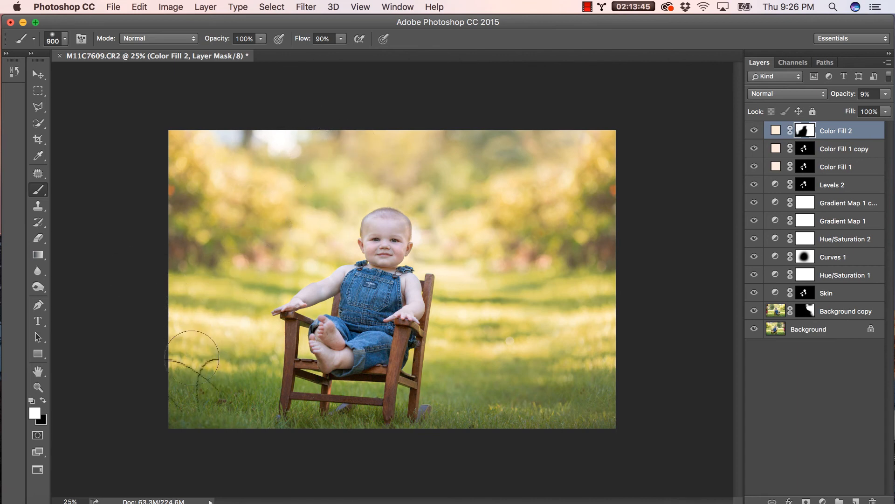
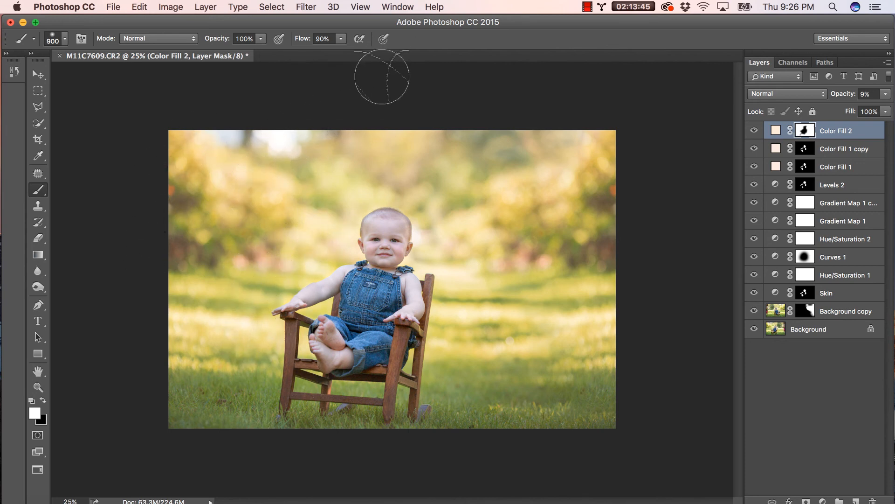
# - Enlarge the brush to 1200 and paint more white on the Color Fill 2 mask around the baby
pyautogui.press(']')
pyautogui.press(']')
pyautogui.press(']')
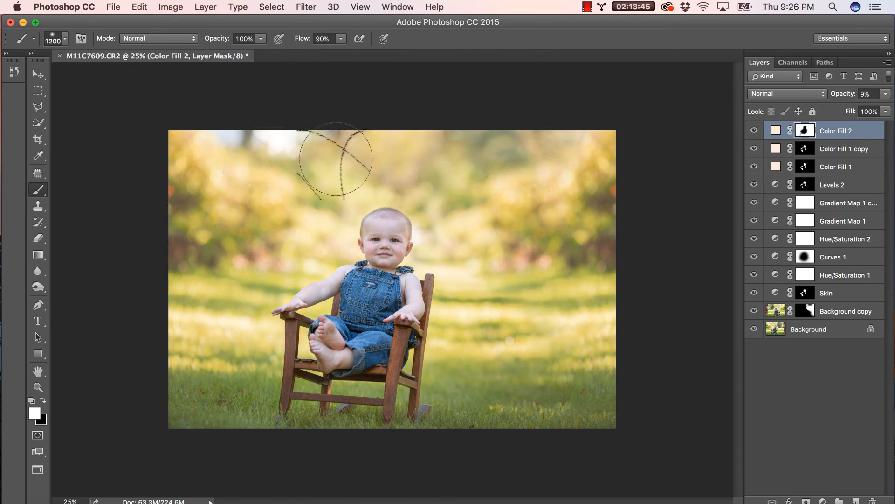
pyautogui.moveTo(336, 159)
pyautogui.mouseDown()
pyautogui.moveTo(301, 210)
pyautogui.moveTo(216, 275)
pyautogui.moveTo(203, 380)
pyautogui.moveTo(235, 438)
pyautogui.moveTo(386, 458)
pyautogui.mouseUp()
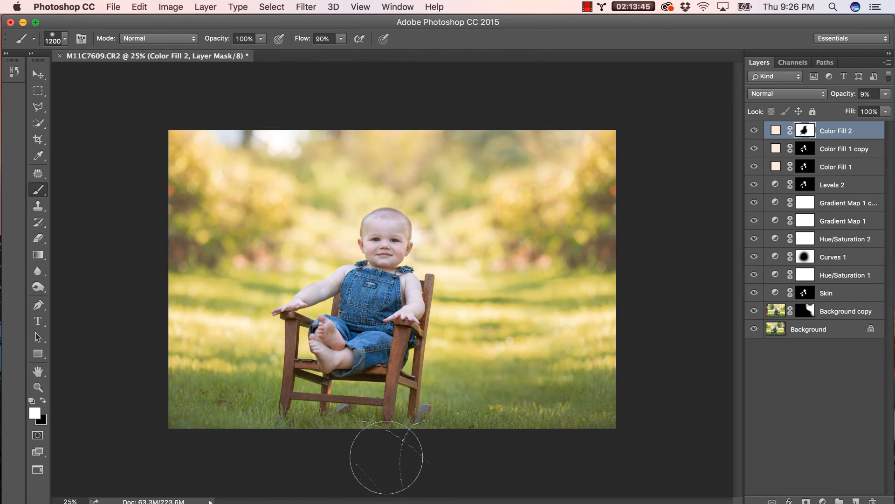
# - With the mask overlay shown, paint white on the Color Fill 2 mask close around the baby's head, shoulders and arm using a 300 brush
pyautogui.press('\\')
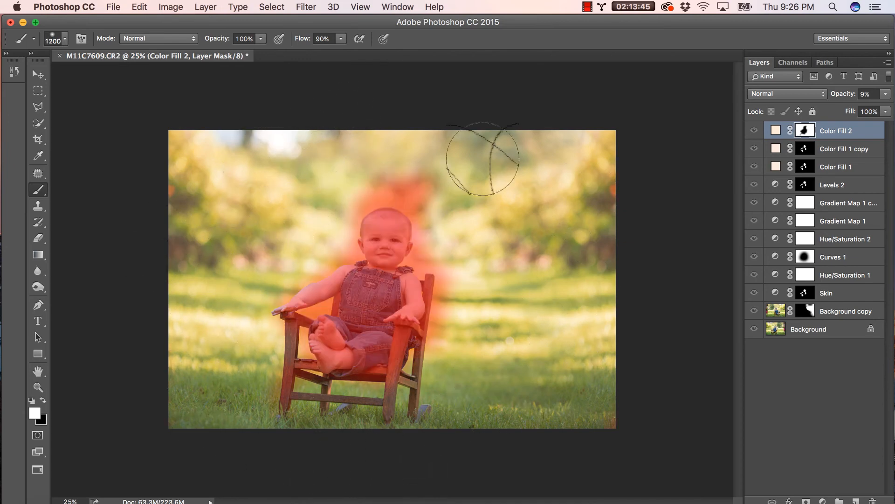
pyautogui.press('[')
pyautogui.press('[')
pyautogui.press('[')
pyautogui.press('[')
pyautogui.press('[')
pyautogui.press('[')
pyautogui.press('[')
pyautogui.press('[')
pyautogui.press('[')
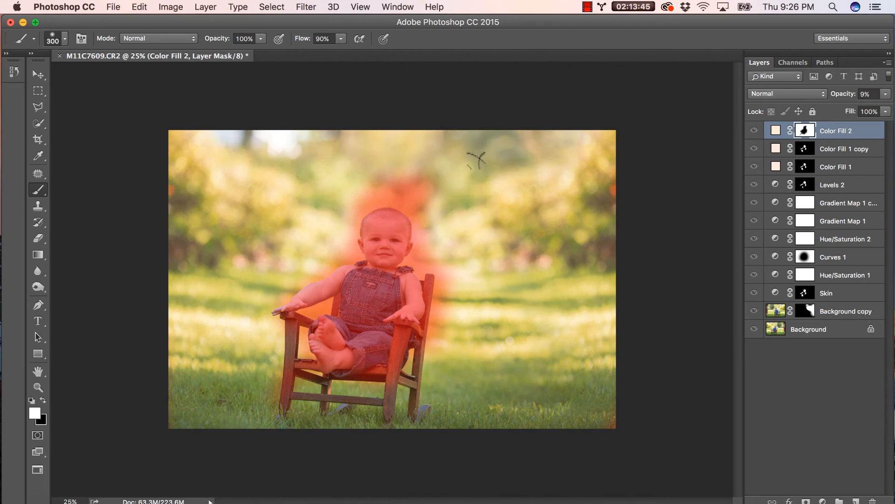
pyautogui.moveTo(424, 170)
pyautogui.mouseDown()
pyautogui.moveTo(452, 214)
pyautogui.moveTo(402, 181)
pyautogui.moveTo(445, 215)
pyautogui.moveTo(412, 190)
pyautogui.moveTo(427, 221)
pyautogui.moveTo(405, 192)
pyautogui.moveTo(353, 188)
pyautogui.moveTo(384, 177)
pyautogui.moveTo(421, 182)
pyautogui.moveTo(446, 160)
pyautogui.moveTo(364, 175)
pyautogui.moveTo(375, 171)
pyautogui.moveTo(349, 219)
pyautogui.moveTo(367, 192)
pyautogui.moveTo(359, 206)
pyautogui.moveTo(381, 198)
pyautogui.moveTo(414, 208)
pyautogui.moveTo(424, 254)
pyautogui.moveTo(442, 273)
pyautogui.moveTo(439, 352)
pyautogui.moveTo(459, 265)
pyautogui.moveTo(442, 289)
pyautogui.mouseUp()
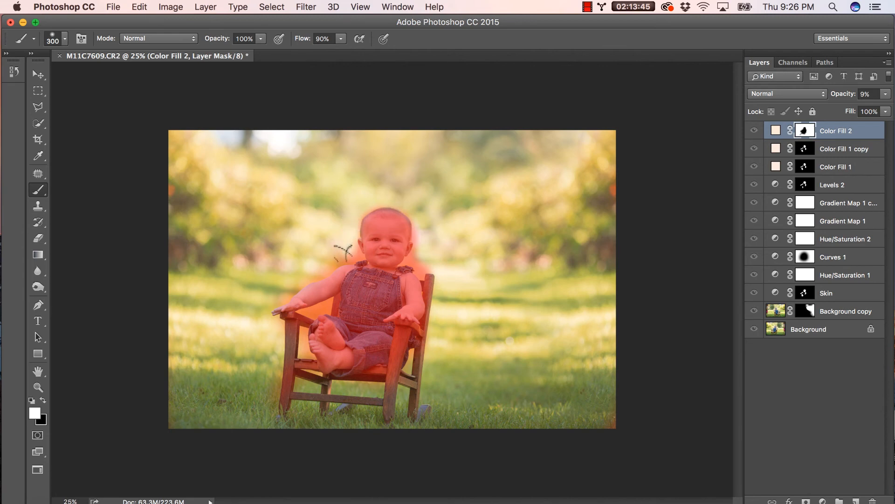
pyautogui.moveTo(343, 252)
pyautogui.mouseDown()
pyautogui.moveTo(304, 265)
pyautogui.moveTo(278, 290)
pyautogui.mouseUp()
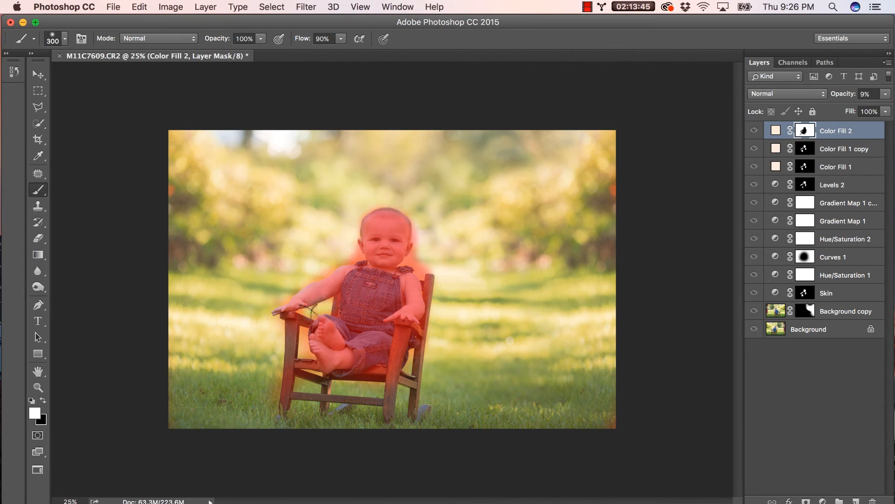
pyautogui.press('\\')
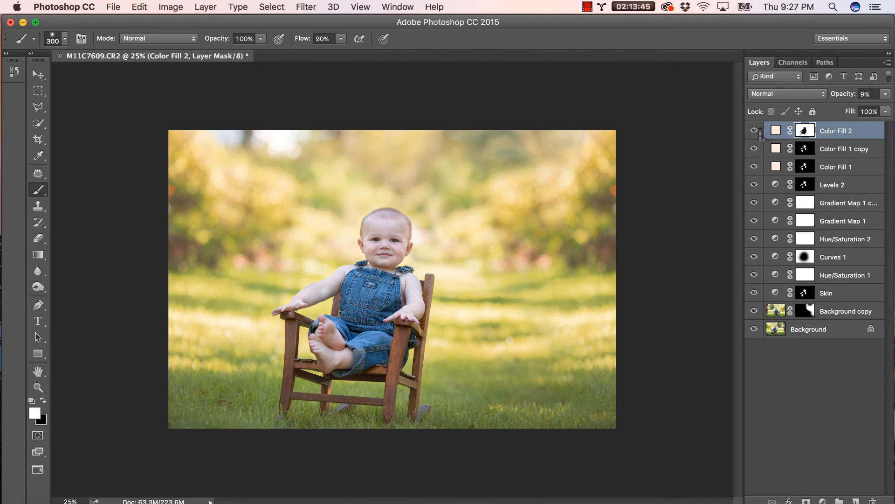
# - Compare the photo with and without the Color Fill 2 layer
pyautogui.click(755, 132)
pyautogui.click(755, 131)
pyautogui.click(756, 132)
pyautogui.click(756, 132)
# - Set the Color Fill 2 layer's blend mode to Hard Light and its opacity to 9%
pyautogui.click(886, 94)
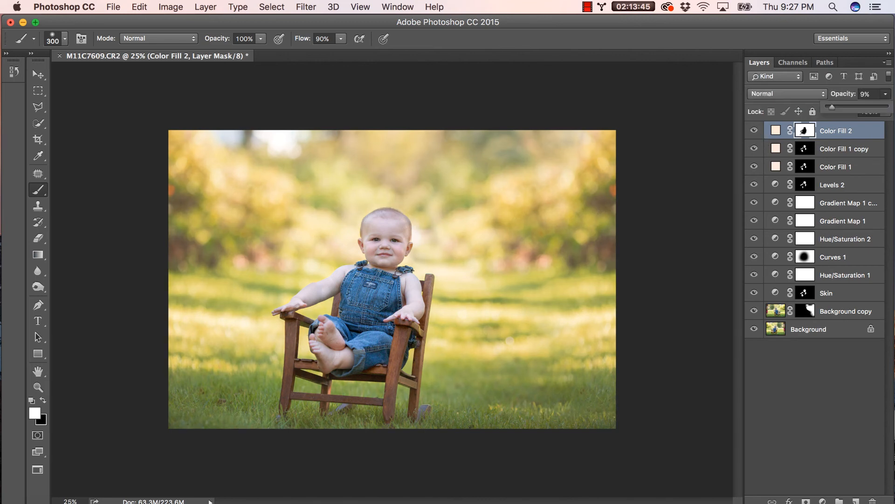
pyautogui.moveTo(833, 106); pyautogui.dragTo(827, 107)
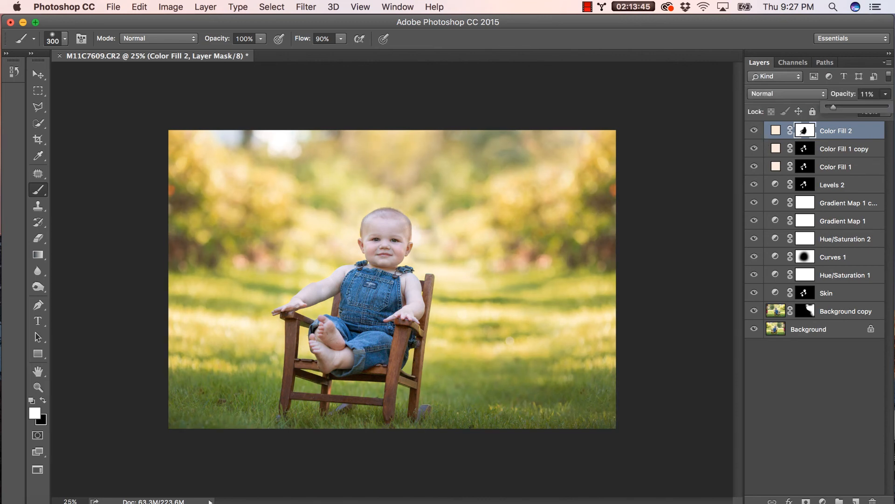
pyautogui.click(787, 94)
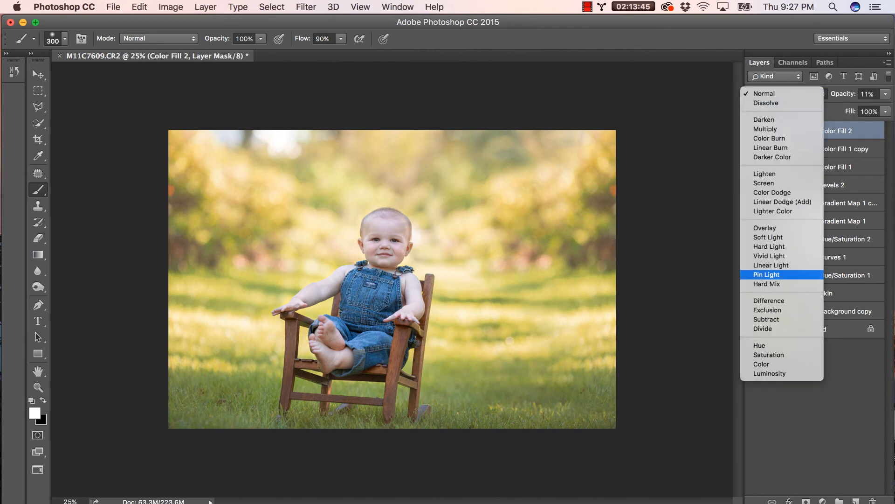
pyautogui.click(769, 246)
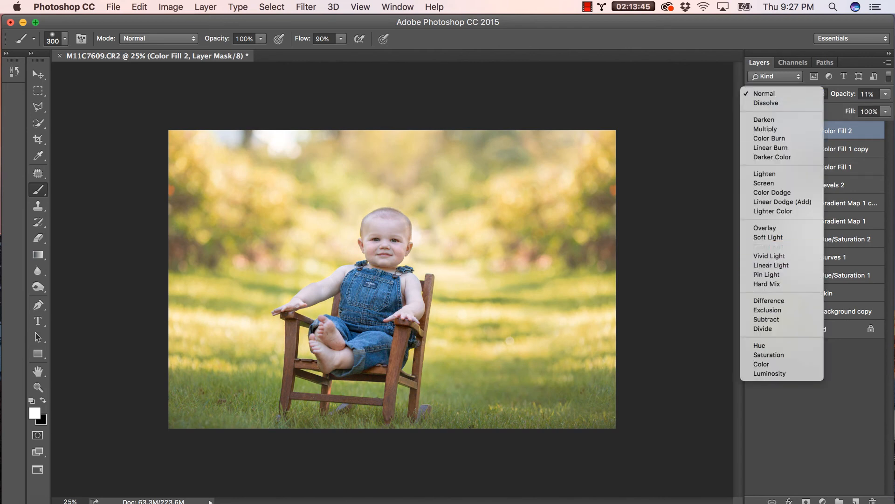
pyautogui.click(886, 94)
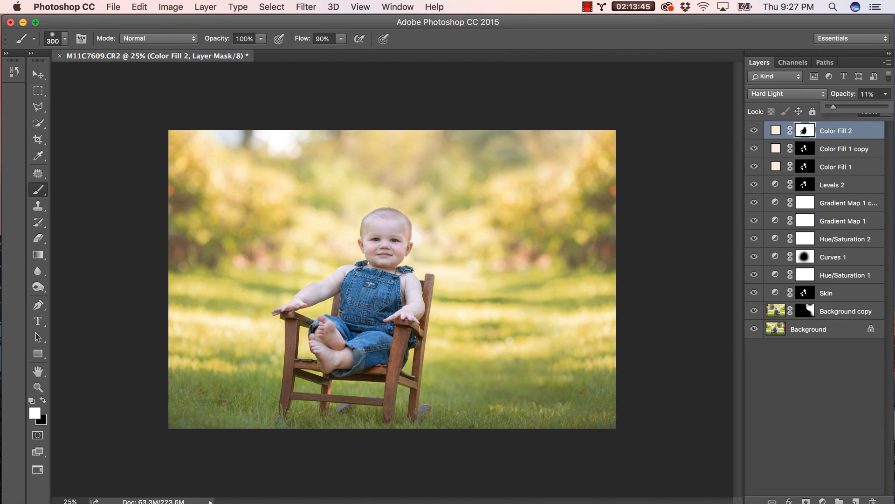
pyautogui.moveTo(839, 106); pyautogui.dragTo(841, 107)
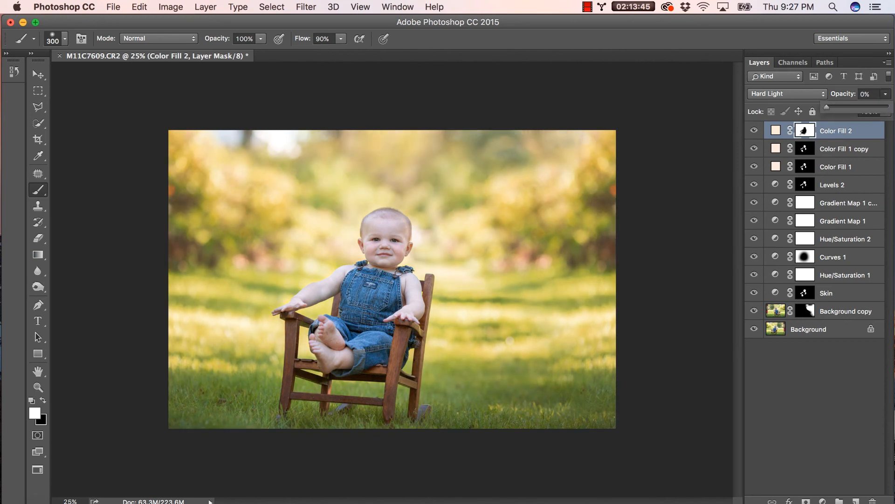
pyautogui.moveTo(831, 107); pyautogui.dragTo(834, 107)
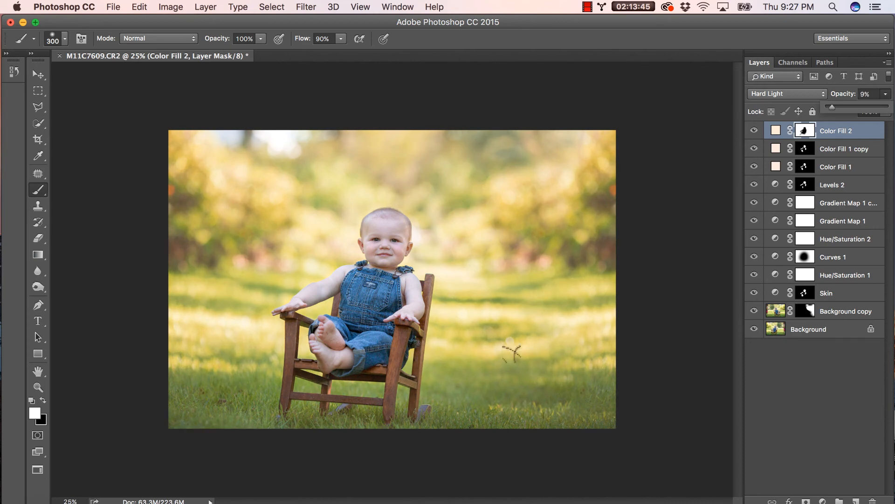
# - Paint black over the grass in the lower part of the Color Fill 2 mask with a 1500 brush
pyautogui.press(']')
pyautogui.press(']')
pyautogui.press(']')
pyautogui.press(']')
pyautogui.press(']')
pyautogui.press(']')
pyautogui.press(']')
pyautogui.press(']')
pyautogui.press(']')
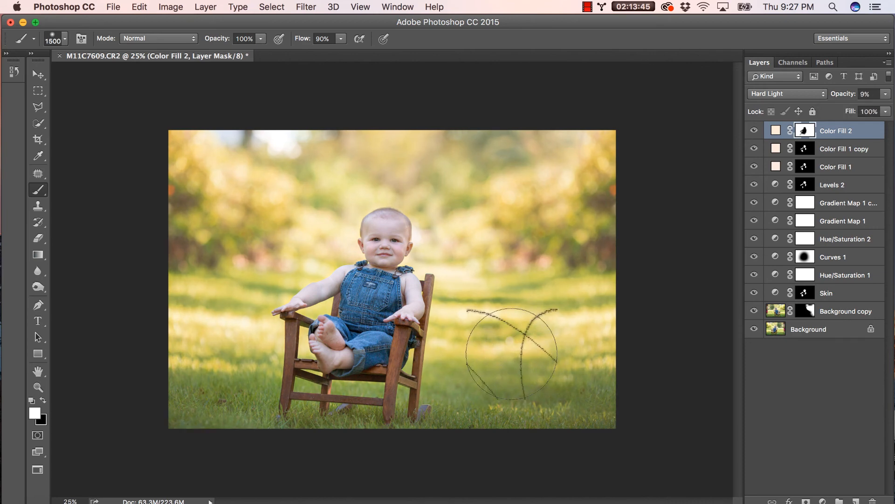
pyautogui.press('x')
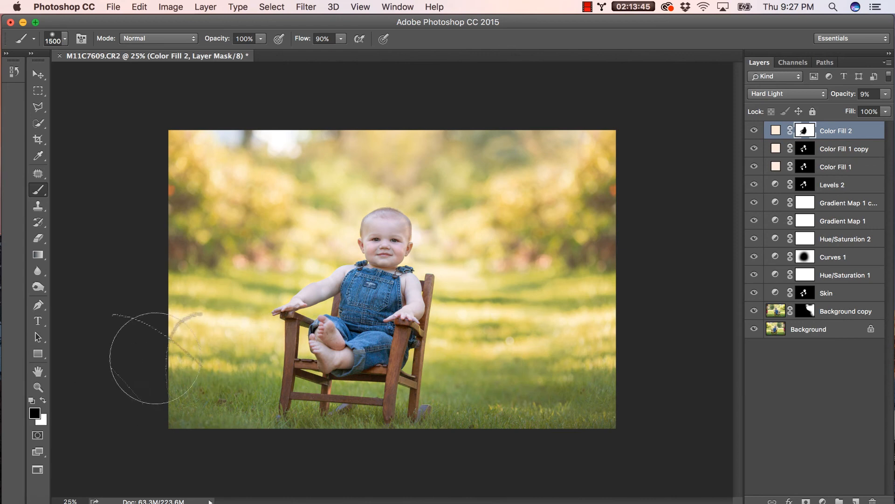
pyautogui.moveTo(651, 444)
pyautogui.mouseDown()
pyautogui.moveTo(160, 340)
pyautogui.moveTo(599, 355)
pyautogui.moveTo(529, 410)
pyautogui.moveTo(530, 428)
pyautogui.mouseUp()
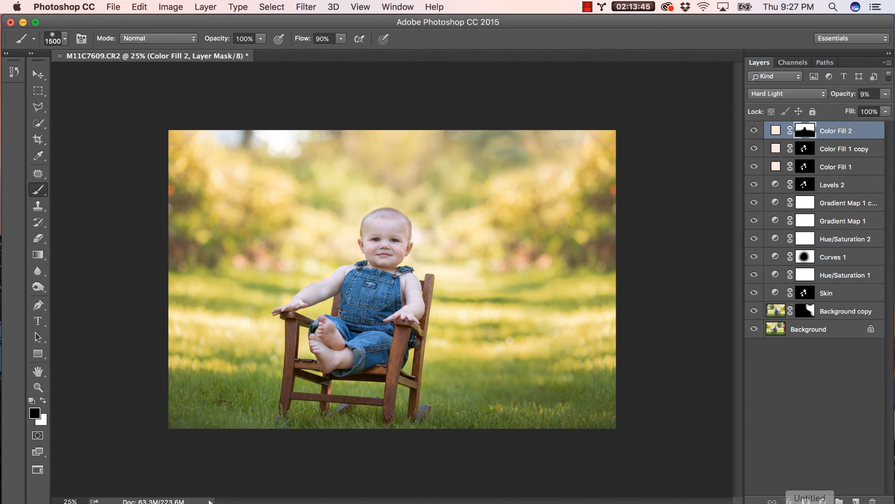
# - Add a Gradient Fill layer above Color Fill 2 and set its color-to-transparent gradient's starting stop to pale peach #fae6c7
pyautogui.click(823, 500)
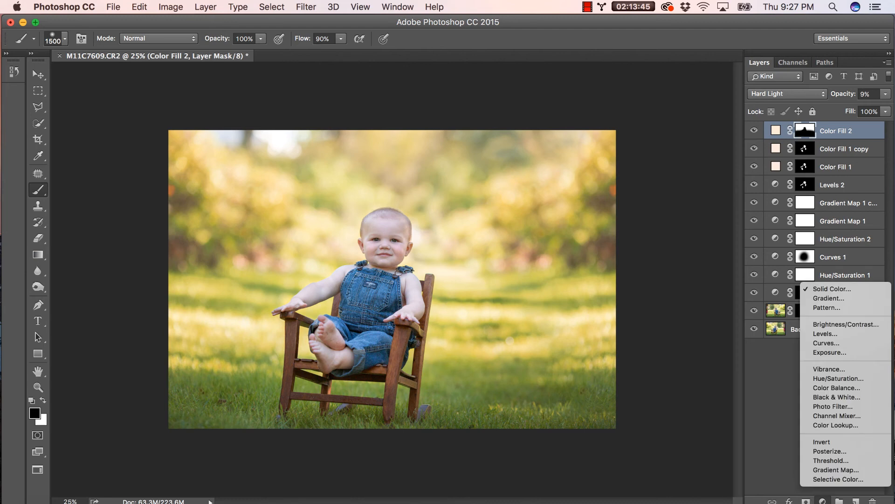
pyautogui.click(828, 298)
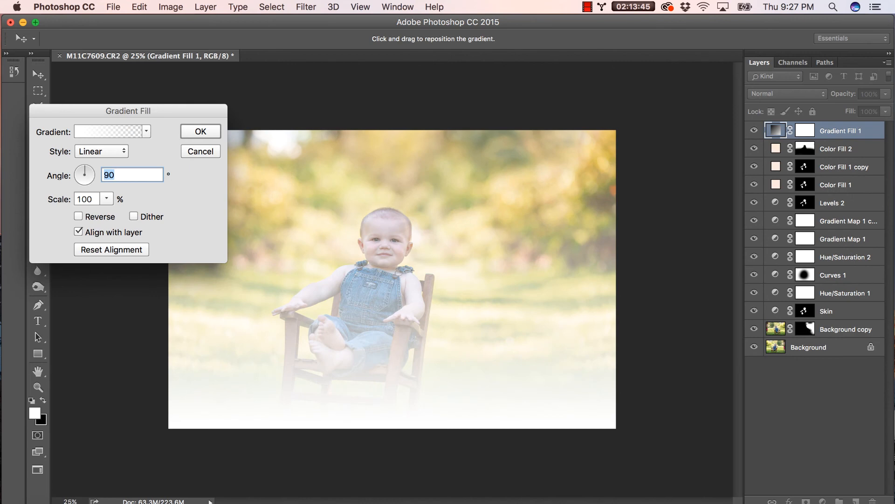
pyautogui.click(108, 132)
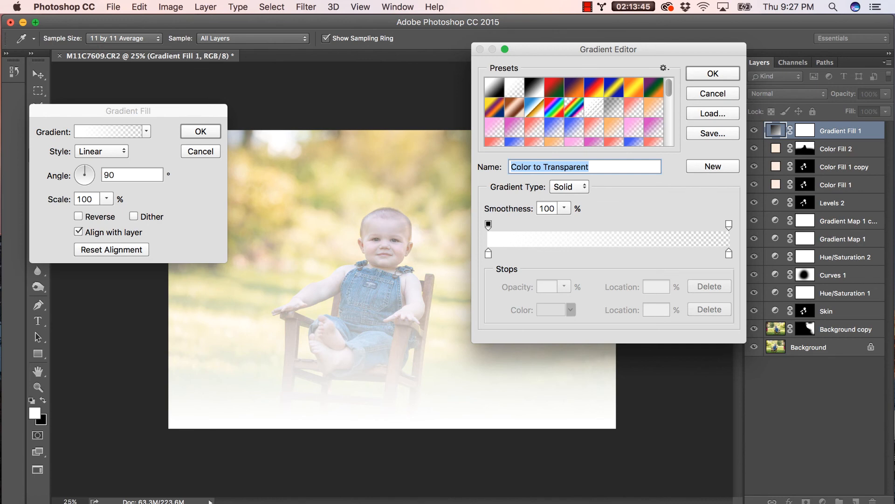
pyautogui.click(488, 253)
pyautogui.doubleClick(489, 253)
pyautogui.click(660, 217)
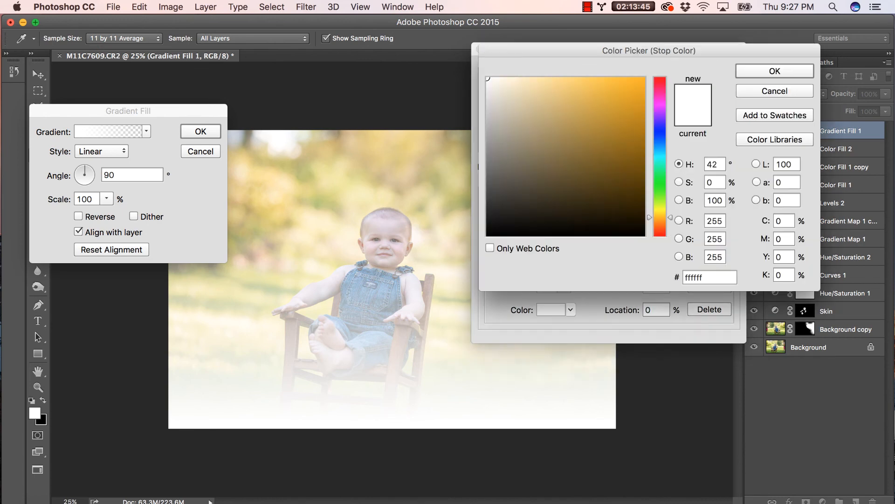
pyautogui.click(506, 79)
pyautogui.moveTo(507, 80); pyautogui.dragTo(519, 80)
pyautogui.moveTo(660, 217); pyautogui.dragTo(660, 220)
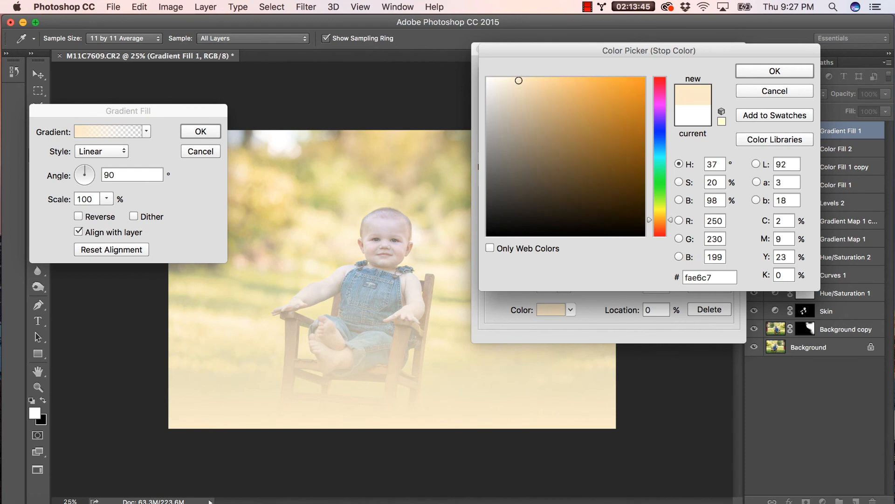
pyautogui.press('Return')
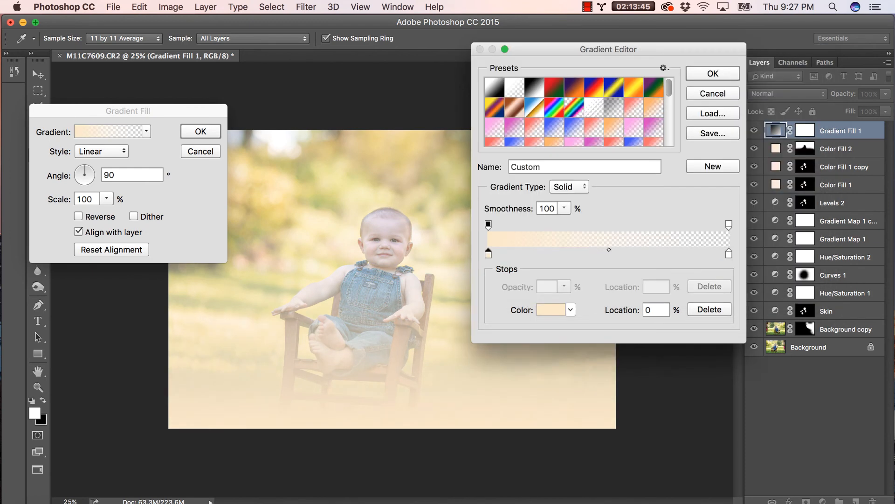
# - Set the gradient's end color stop to pale peach #fdf0e1 and accept the edited gradient
pyautogui.click(729, 253)
pyautogui.doubleClick(729, 253)
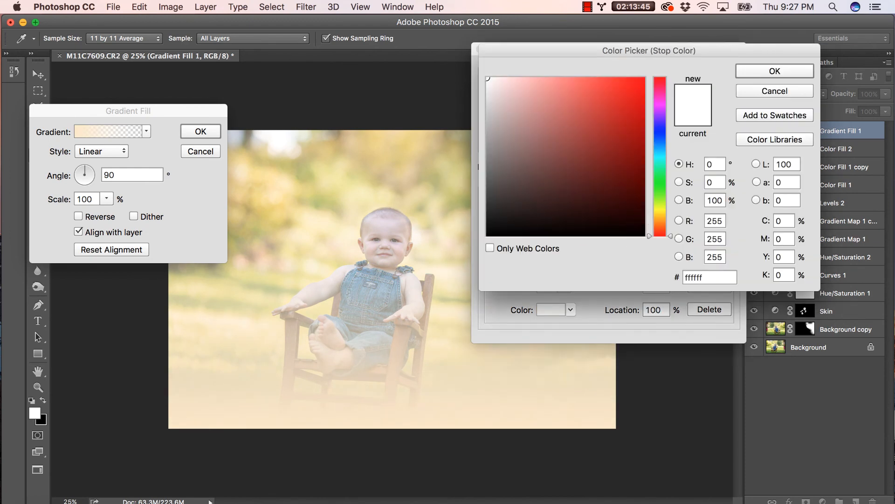
pyautogui.moveTo(660, 236); pyautogui.dragTo(660, 222)
pyautogui.click(504, 78)
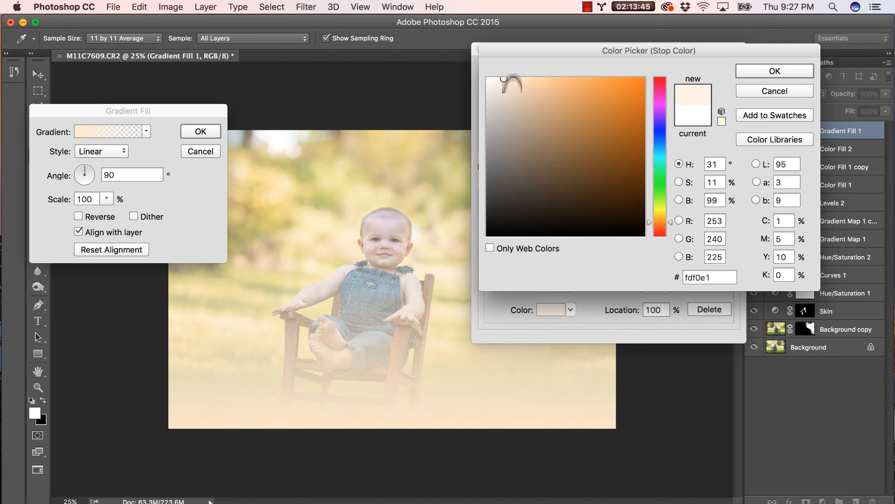
pyautogui.press('Return')
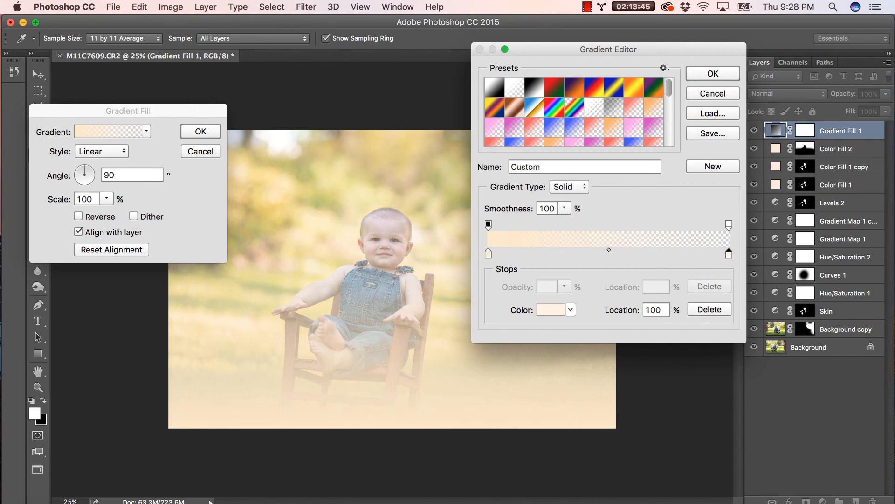
pyautogui.click(713, 73)
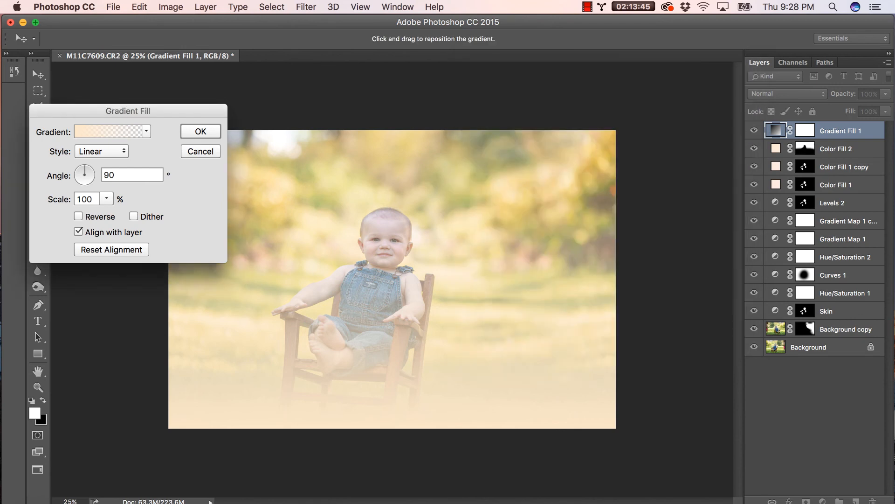
# - Switch the gradient fill's style to Radial and move its glow to the upper-left background of the photo
pyautogui.click(102, 151)
pyautogui.click(100, 160)
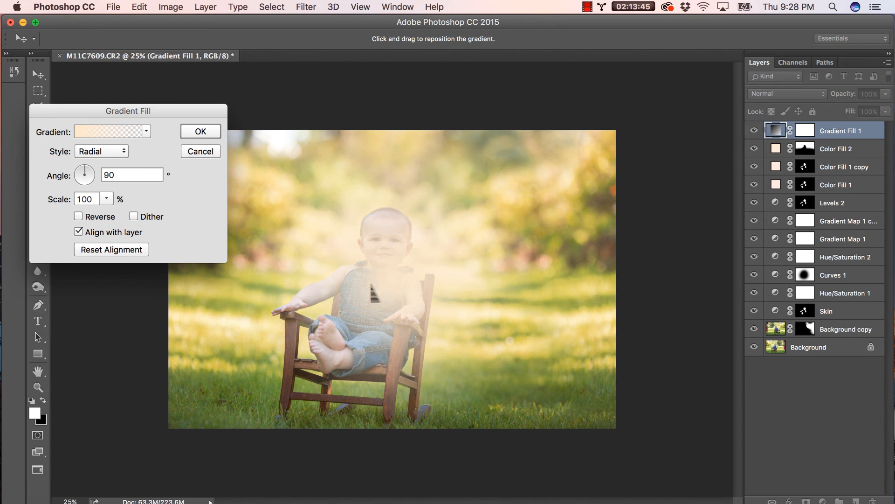
pyautogui.moveTo(371, 283); pyautogui.dragTo(327, 196)
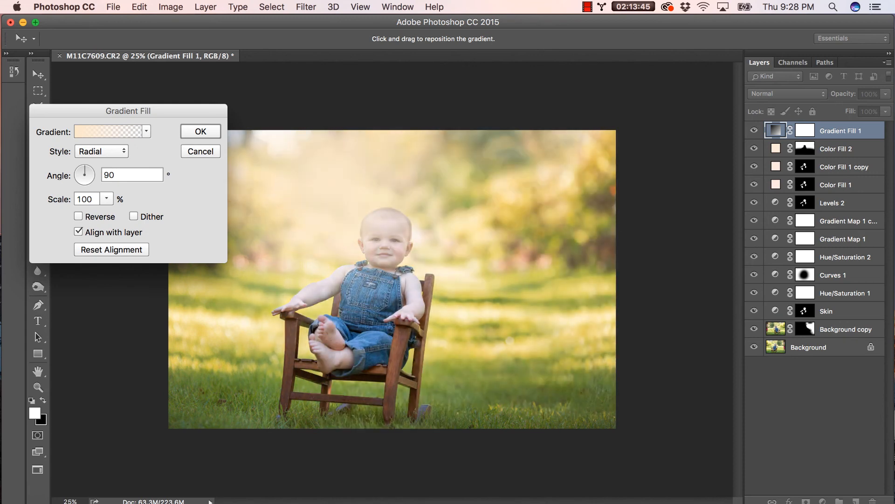
pyautogui.moveTo(128, 110); pyautogui.dragTo(714, 131)
pyautogui.moveTo(370, 169); pyautogui.dragTo(322, 152)
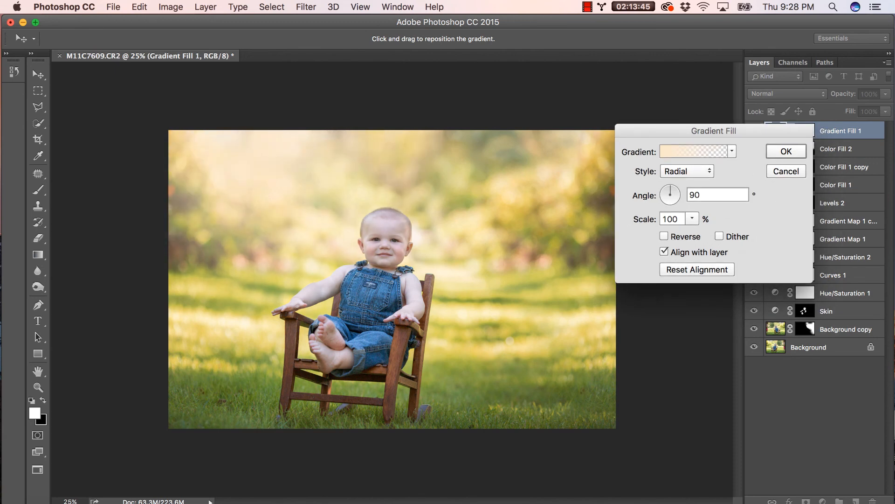
# - Lighten both gradient color stops to a very pale cream and shift the radial glow slightly further toward the photo's upper-left
pyautogui.click(694, 151)
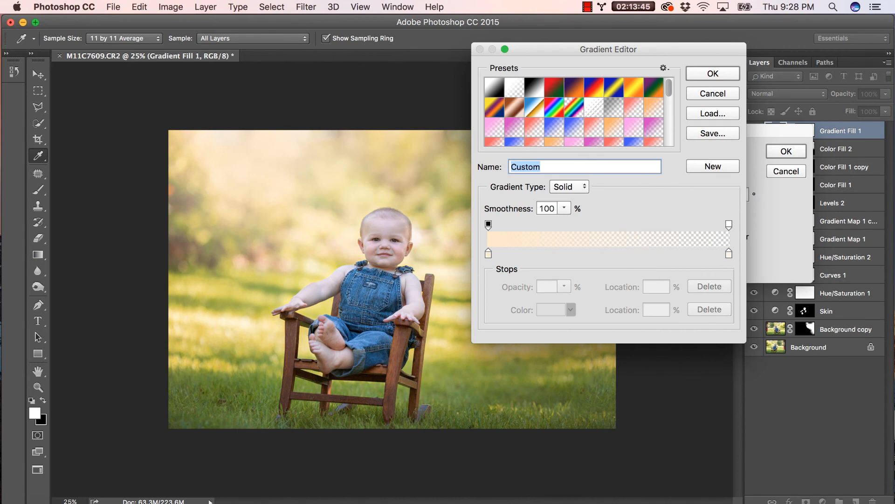
pyautogui.doubleClick(489, 254)
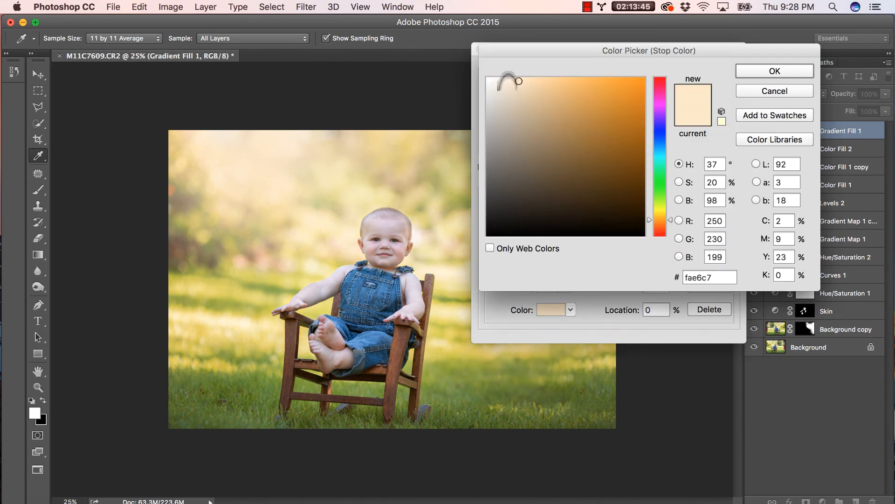
pyautogui.click(502, 80)
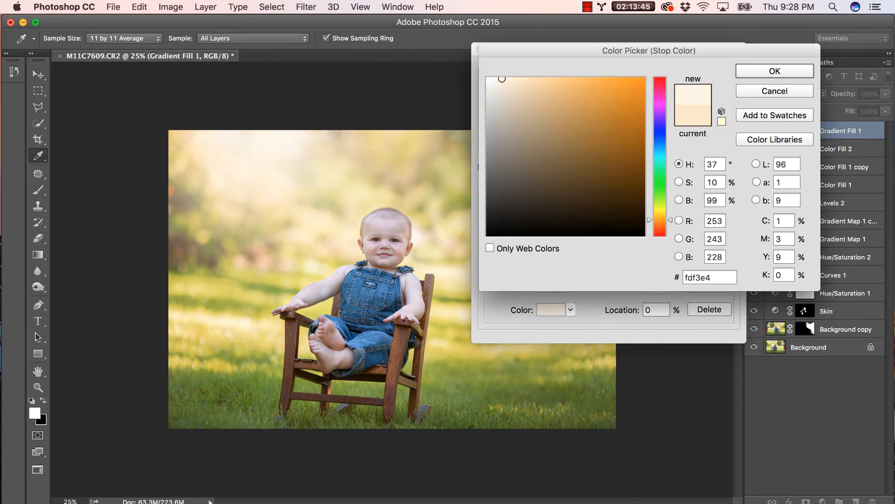
pyautogui.moveTo(502, 78); pyautogui.dragTo(496, 78)
pyautogui.press('Return')
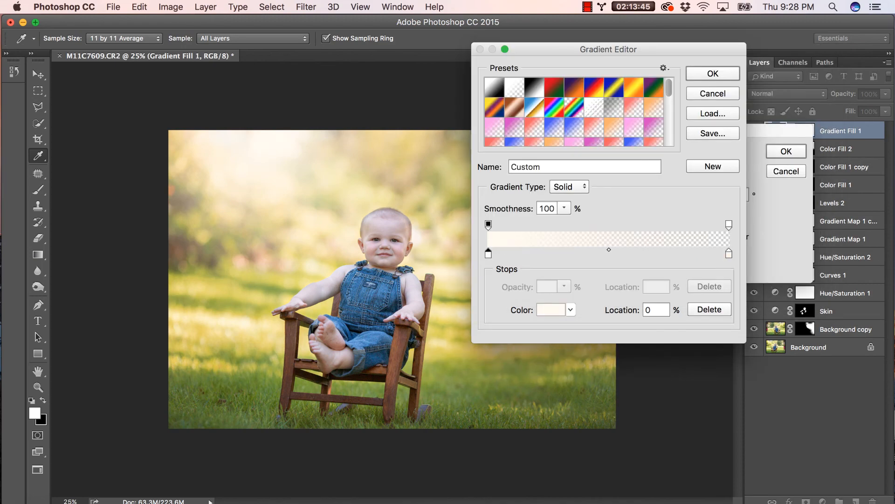
pyautogui.doubleClick(729, 253)
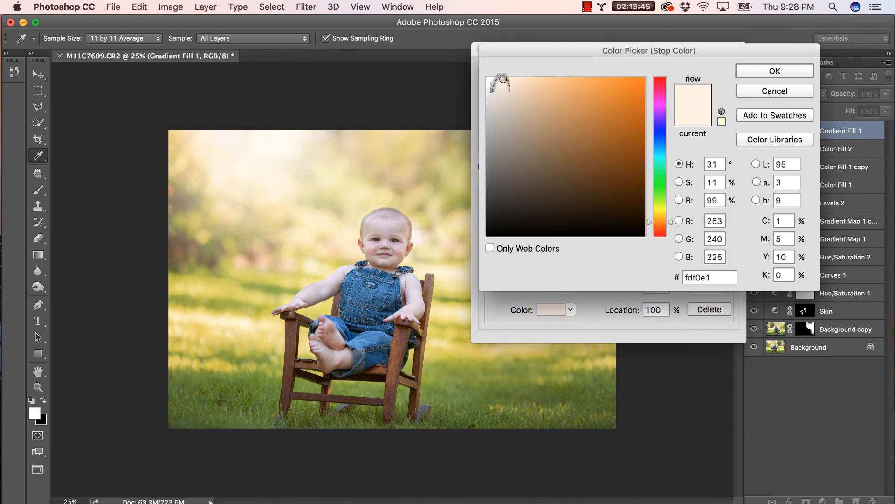
pyautogui.click(496, 79)
pyautogui.press('Return')
pyautogui.press('Return')
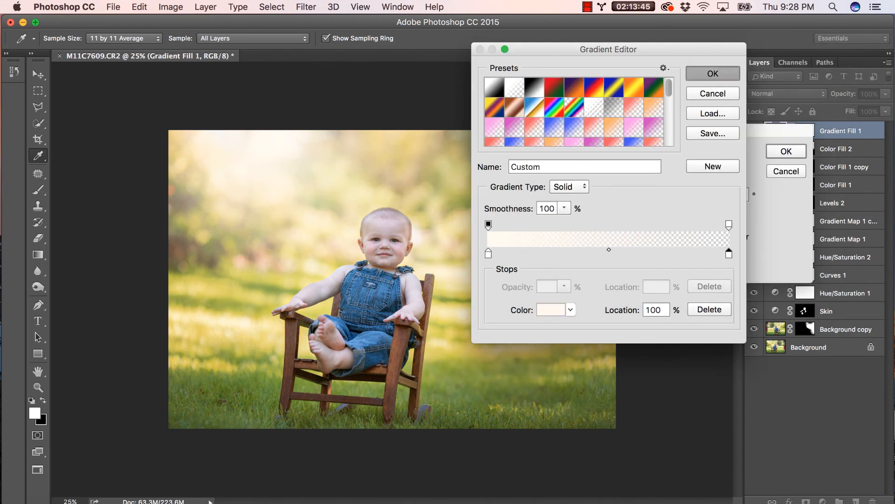
pyautogui.moveTo(293, 153)
pyautogui.mouseDown()
pyautogui.moveTo(320, 236)
pyautogui.moveTo(275, 154)
pyautogui.moveTo(278, 144)
pyautogui.mouseUp()
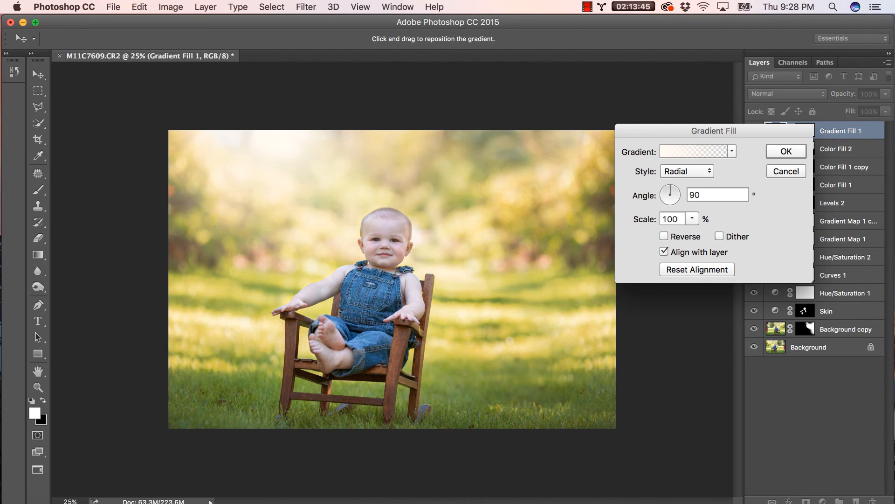
# - Scale the radial gradient to 125%, shift its glow, and move its opacity stops inward, with the opaque stop at 8%
pyautogui.click(692, 218)
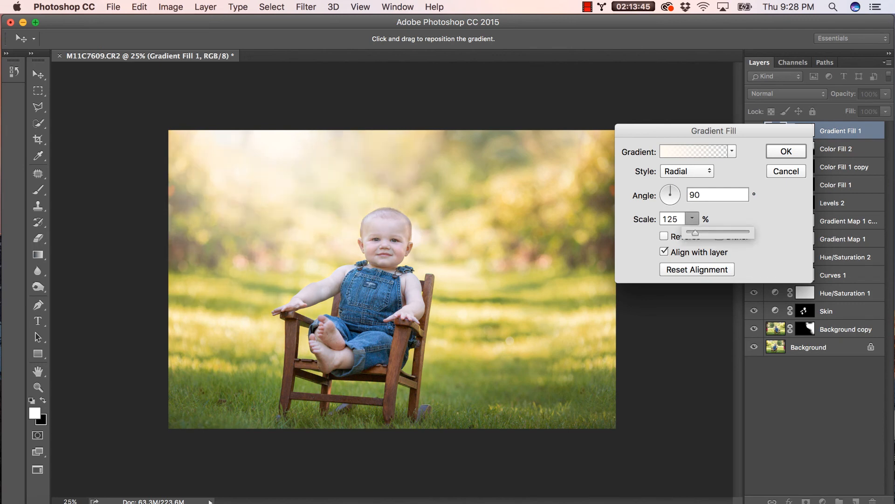
pyautogui.moveTo(276, 176); pyautogui.dragTo(304, 150)
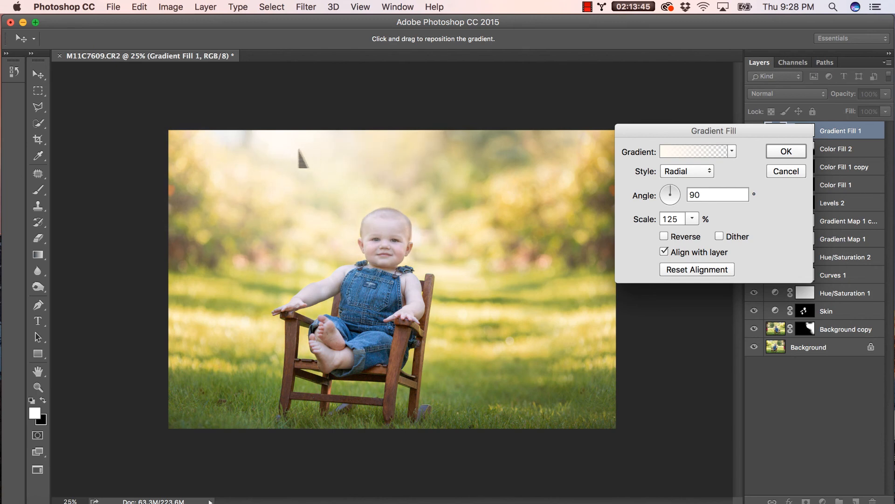
pyautogui.click(693, 151)
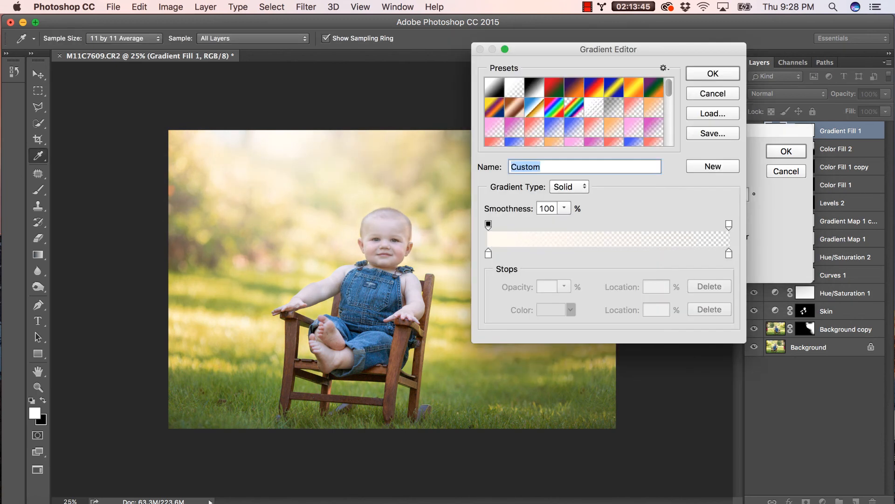
pyautogui.moveTo(729, 225)
pyautogui.mouseDown()
pyautogui.moveTo(704, 225)
pyautogui.moveTo(742, 235)
pyautogui.mouseUp()
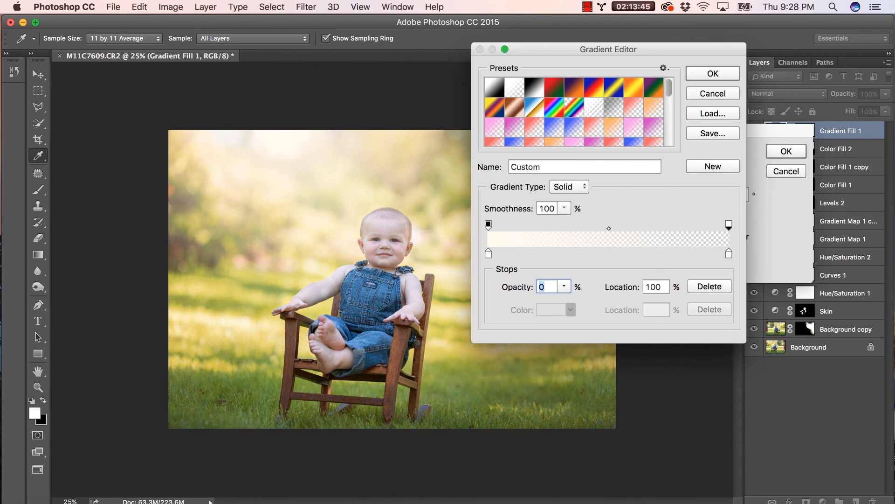
pyautogui.moveTo(729, 225); pyautogui.dragTo(706, 226)
pyautogui.moveTo(489, 224); pyautogui.dragTo(507, 225)
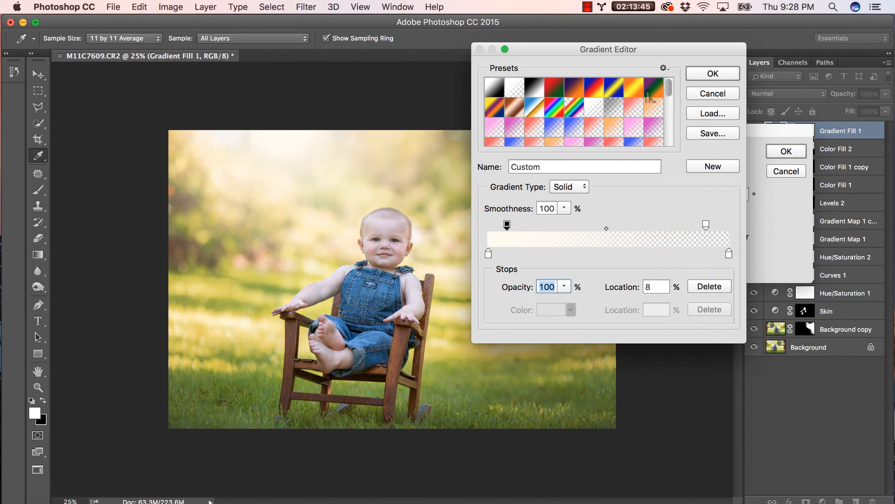
pyautogui.click(720, 77)
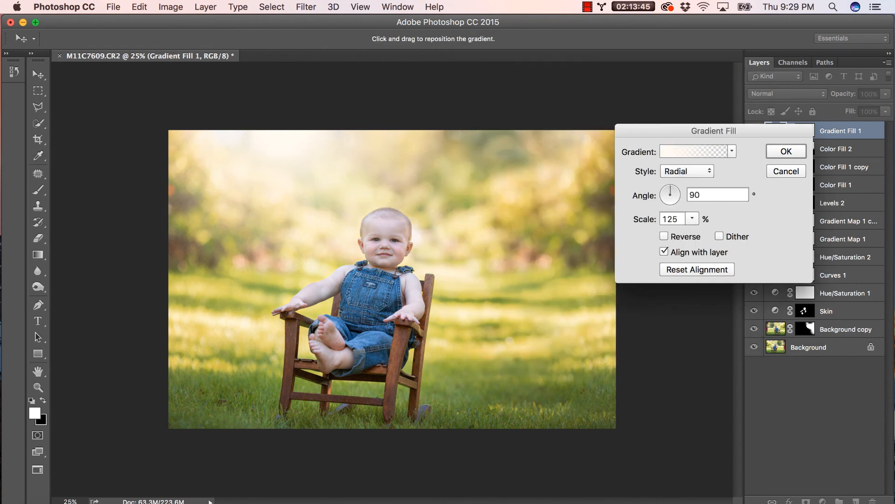
# - Enlarge the radial glow to 145% scale, nudge it within the upper-left background, and accept the gradient fill
pyautogui.click(692, 218)
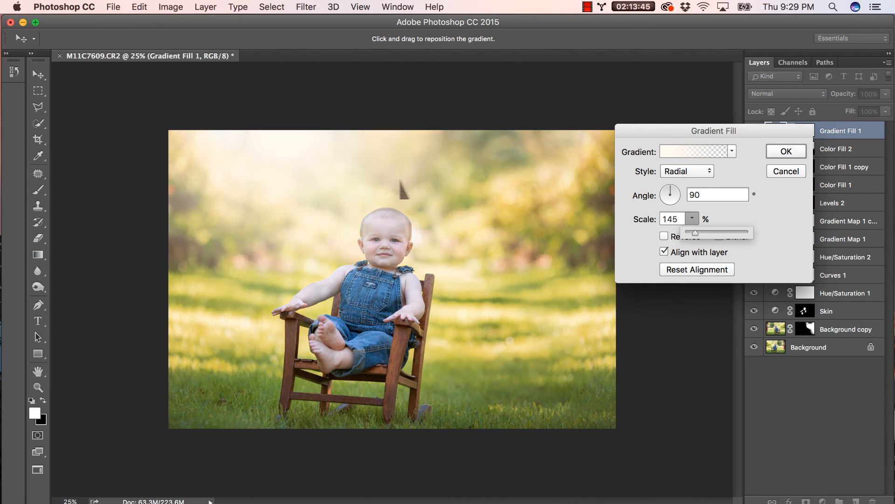
pyautogui.click(321, 176)
pyautogui.moveTo(333, 168); pyautogui.dragTo(324, 161)
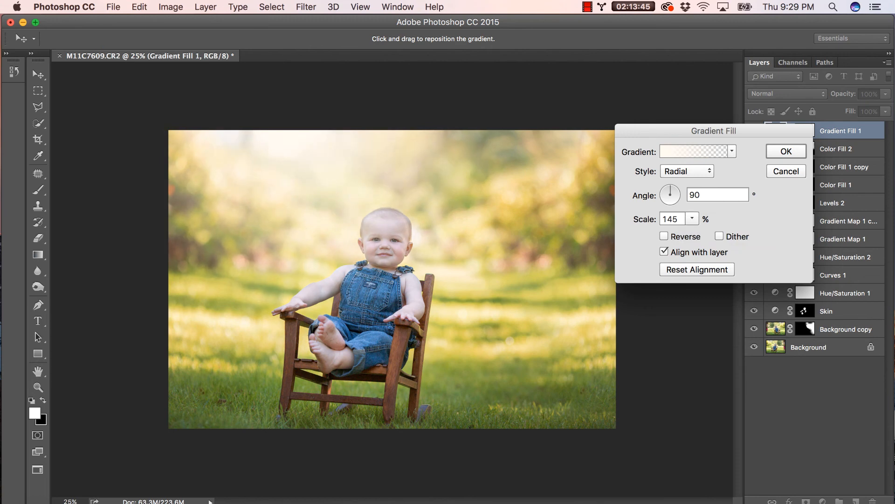
pyautogui.press('Return')
# - Lower the Gradient Fill 1 layer's opacity to 86%
pyautogui.press('b')
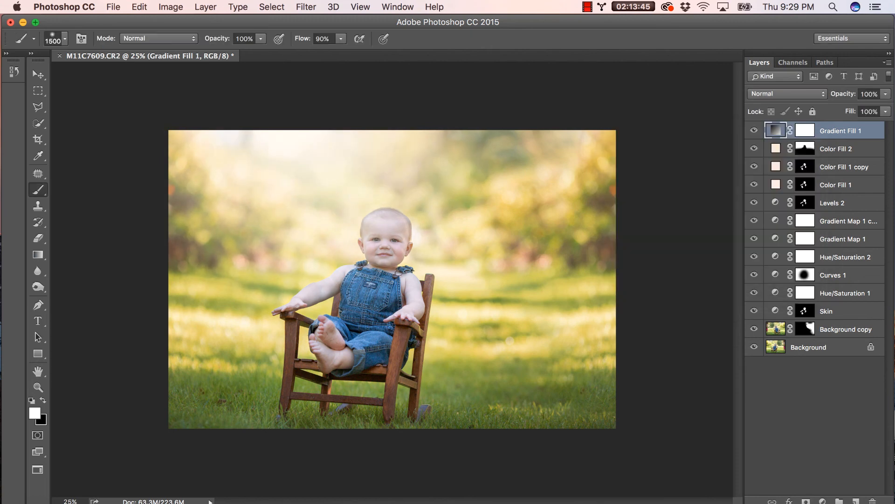
pyautogui.click(885, 94)
pyautogui.moveTo(888, 107)
pyautogui.mouseDown()
pyautogui.moveTo(827, 107)
pyautogui.moveTo(881, 107)
pyautogui.mouseUp()
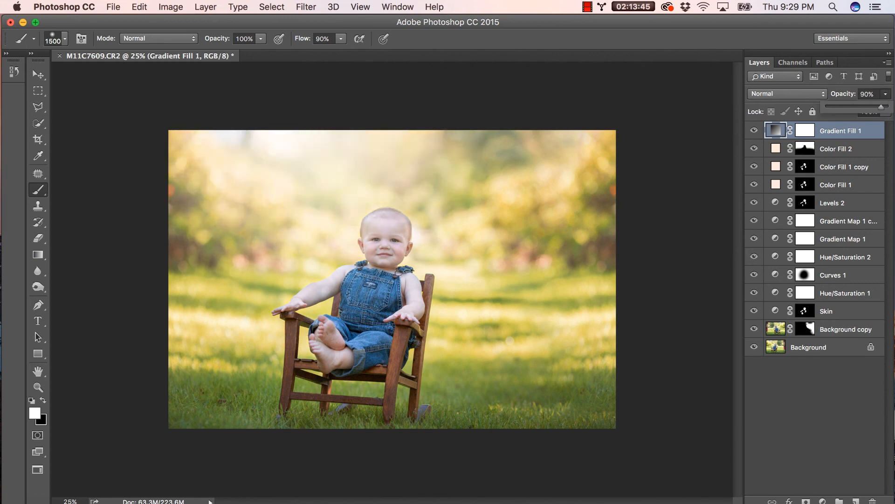
pyautogui.click(811, 132)
# - Paint black on the Gradient Fill 1 mask over the baby's face with a 700 px brush at 43% opacity
pyautogui.click(807, 131)
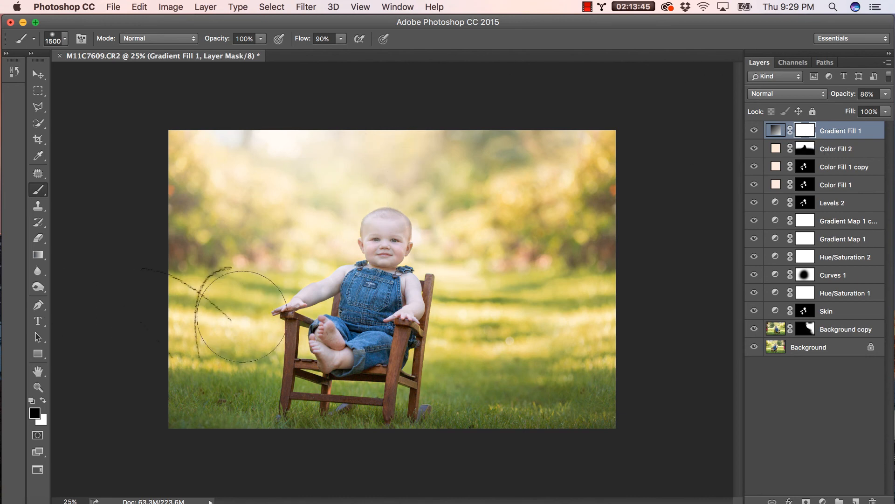
pyautogui.click(261, 39)
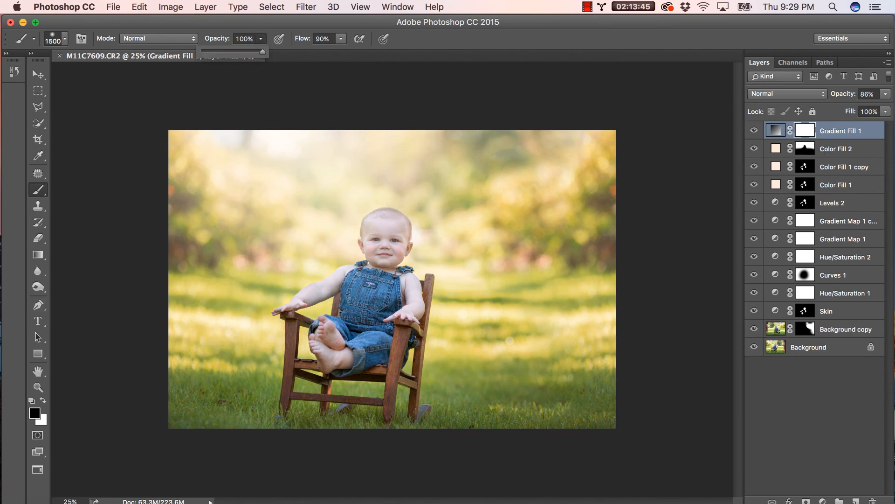
pyautogui.moveTo(263, 52); pyautogui.dragTo(228, 52)
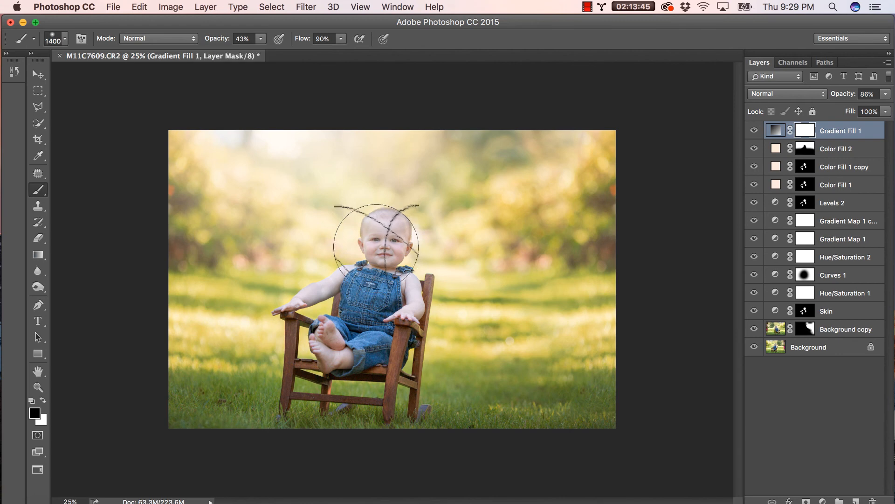
pyautogui.press('[')
pyautogui.press('[')
pyautogui.press('[')
pyautogui.press('[')
pyautogui.press('[')
pyautogui.press('[')
pyautogui.press('[')
pyautogui.press('[')
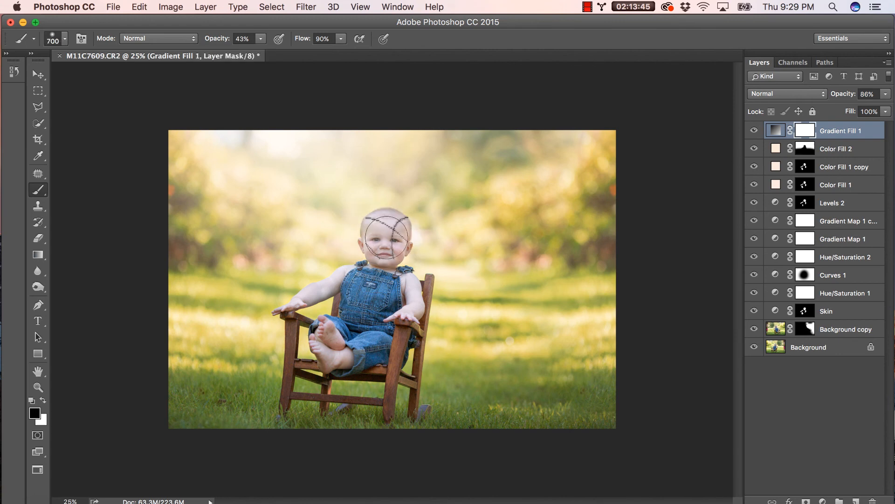
pyautogui.moveTo(387, 237)
pyautogui.mouseDown()
pyautogui.moveTo(382, 212)
pyautogui.moveTo(380, 256)
pyautogui.moveTo(400, 249)
pyautogui.mouseUp()
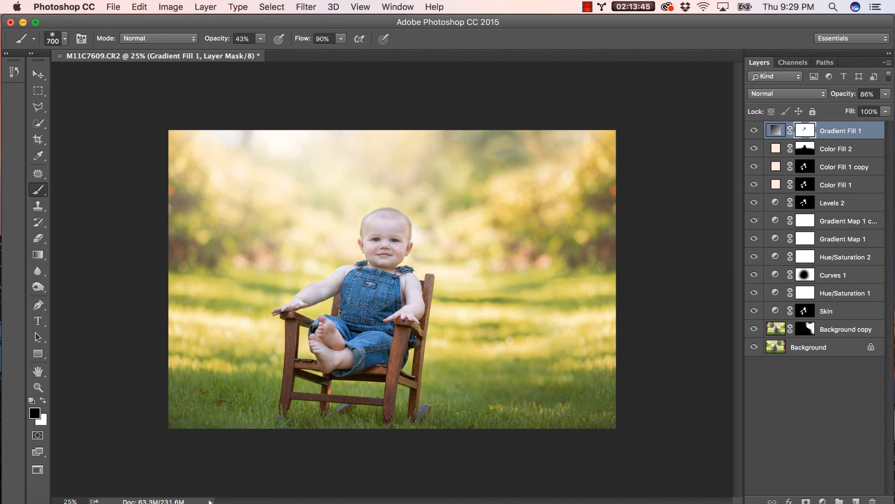
# - Add another Gradient Fill layer on top and set its starting color stop to #b9b275, sampled from the background foliage
pyautogui.click(822, 500)
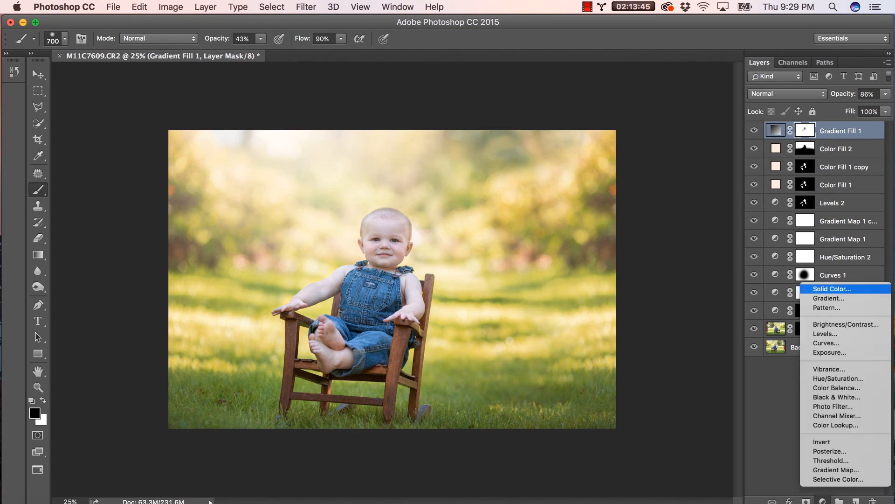
pyautogui.click(829, 298)
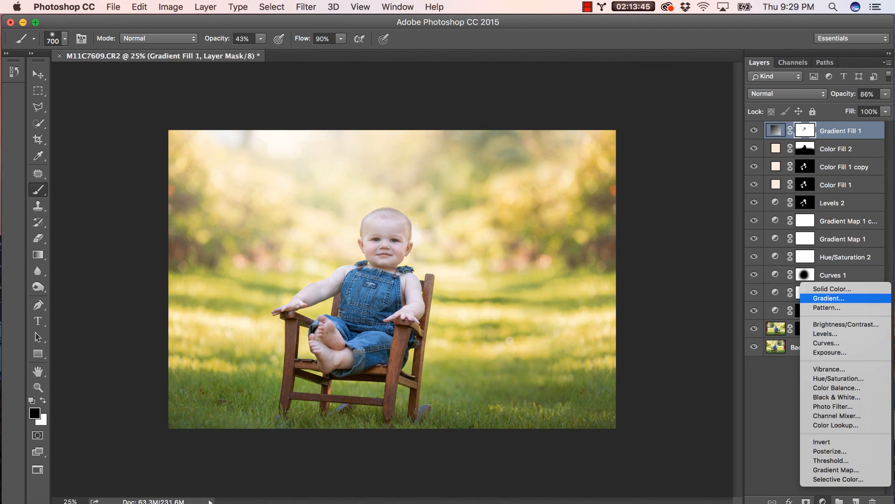
pyautogui.click(690, 204)
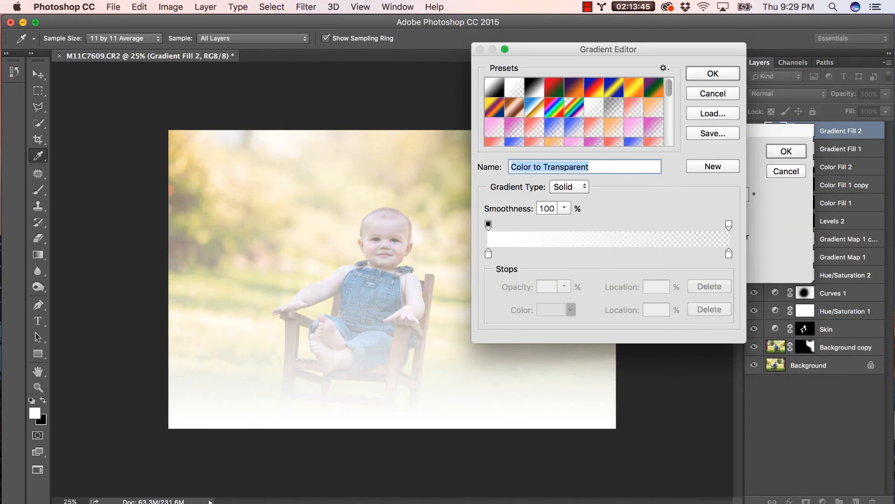
pyautogui.doubleClick(488, 254)
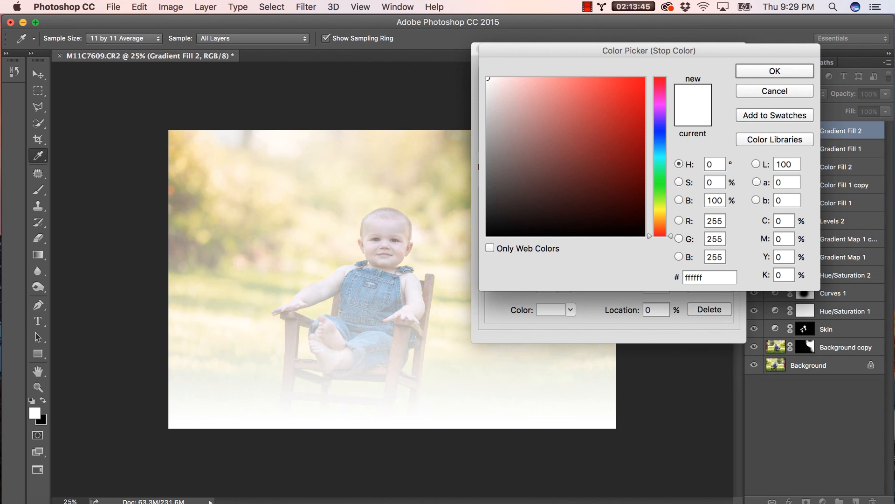
pyautogui.click(206, 213)
pyautogui.click(208, 213)
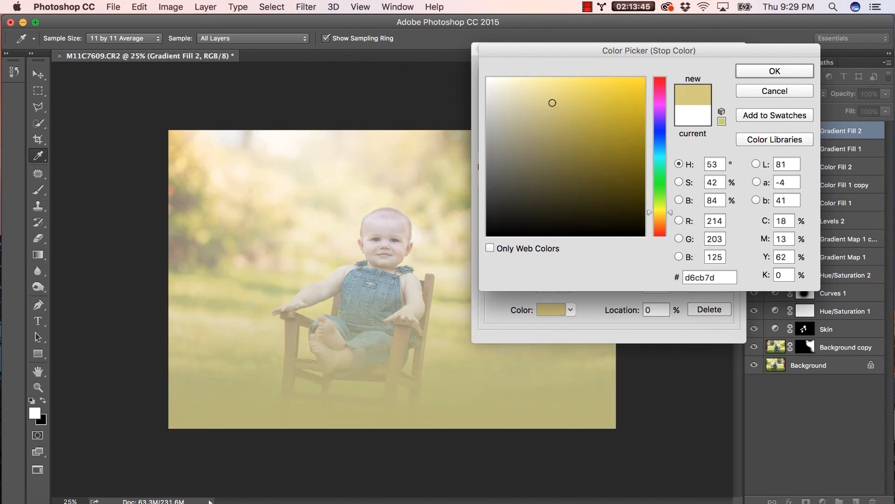
pyautogui.click(178, 187)
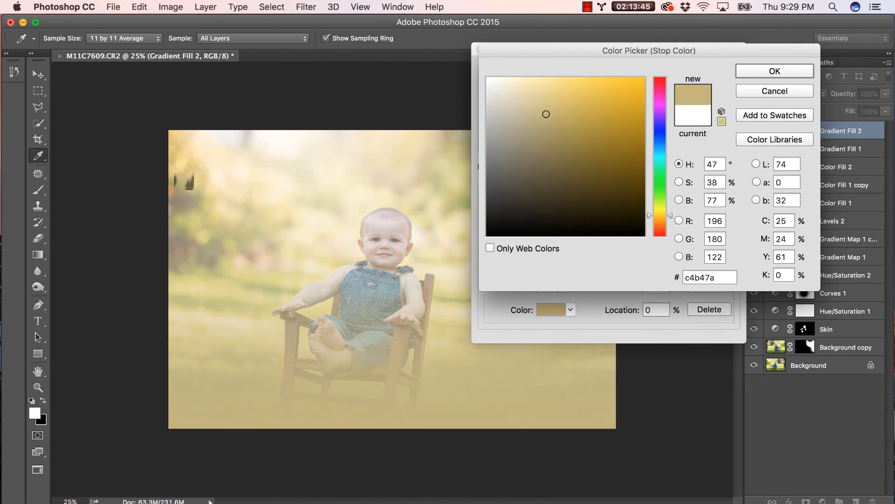
pyautogui.click(175, 189)
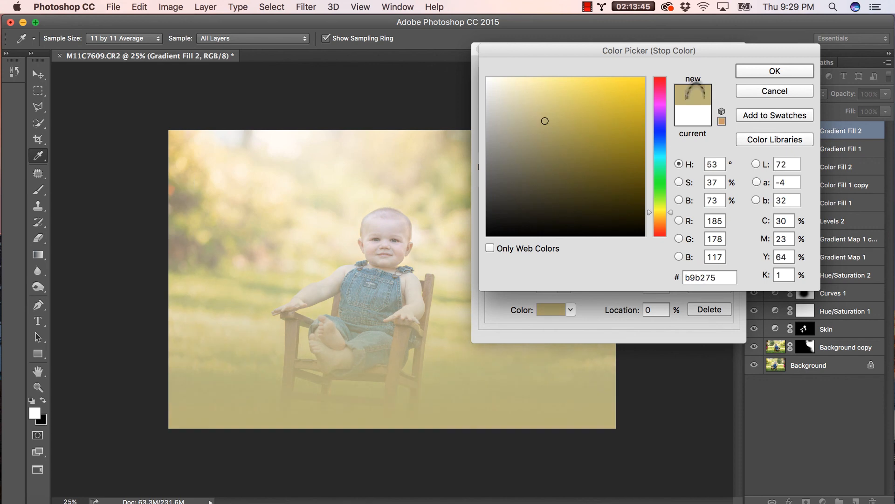
pyautogui.click(774, 71)
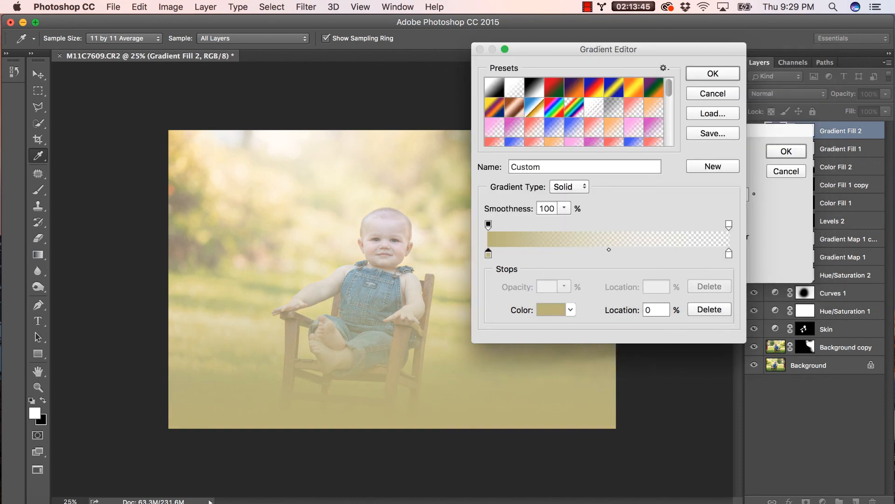
# - Set the new gradient's end color stop to olive green #909450, sampled from the photo, and accept the gradient
pyautogui.doubleClick(728, 255)
pyautogui.click(189, 228)
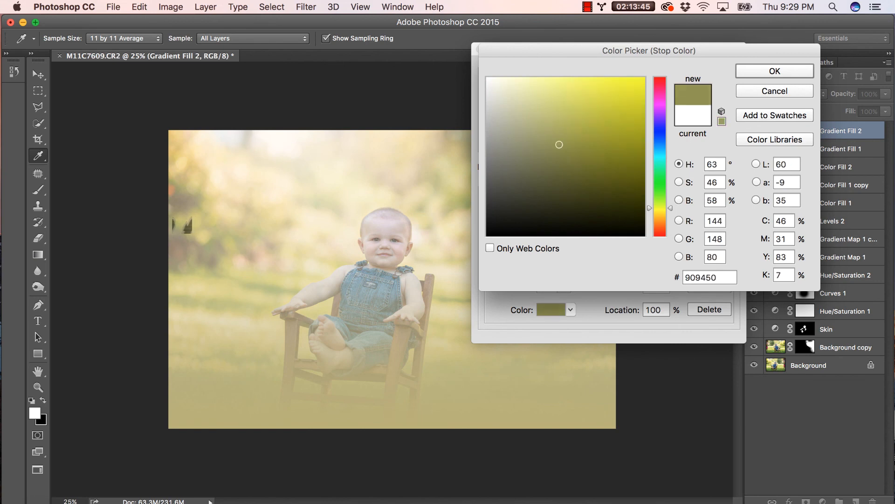
pyautogui.press('Return')
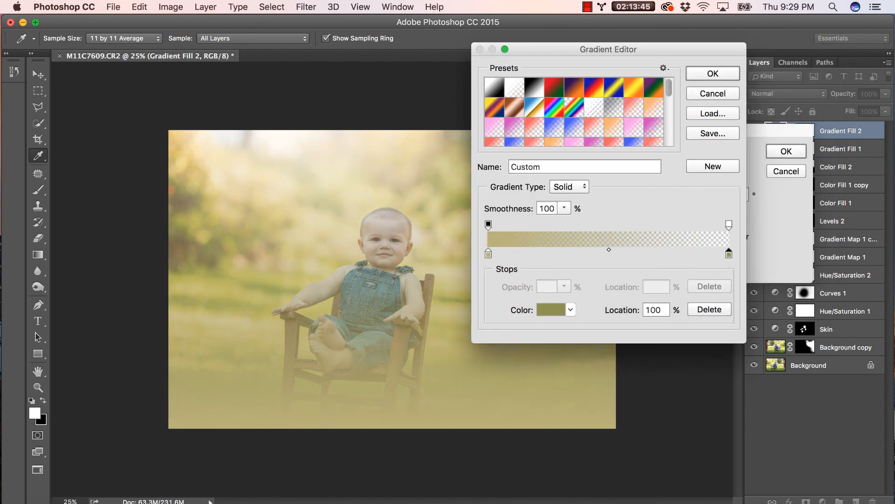
pyautogui.click(713, 73)
# - Move the new gradient's transparent opacity stop to location 60% and accept the edited gradient
pyautogui.click(709, 150)
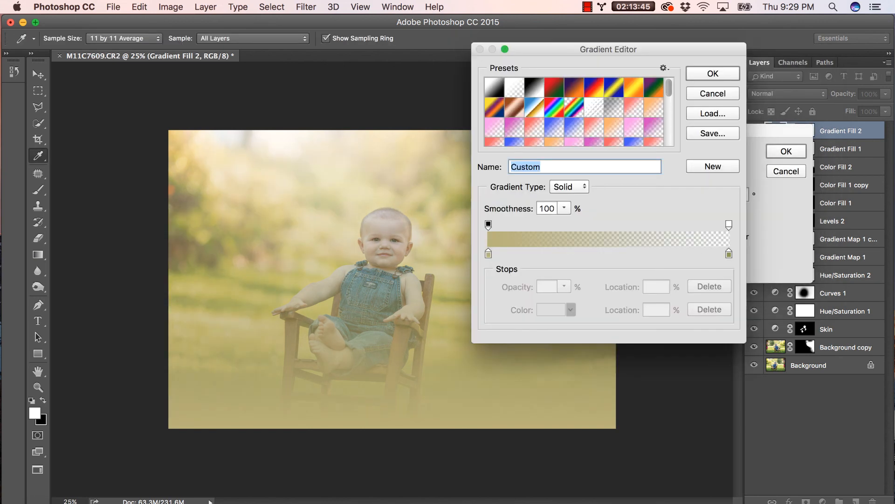
pyautogui.moveTo(729, 225); pyautogui.dragTo(632, 225)
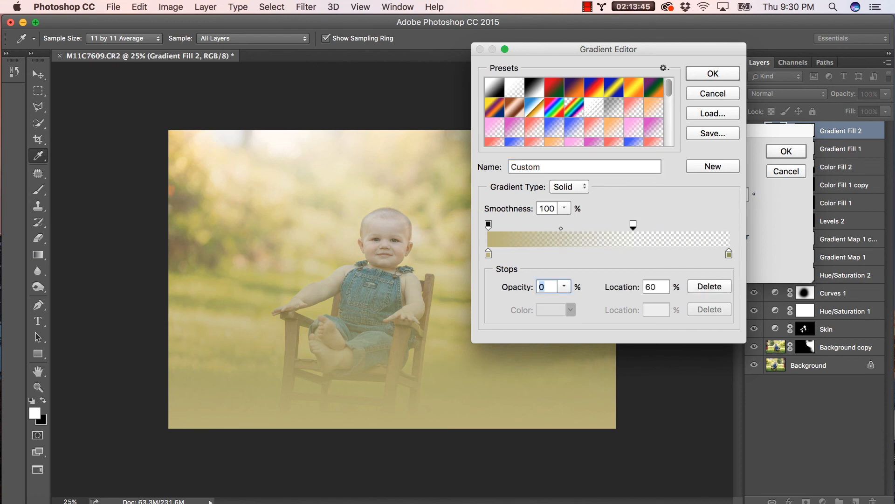
pyautogui.click(713, 74)
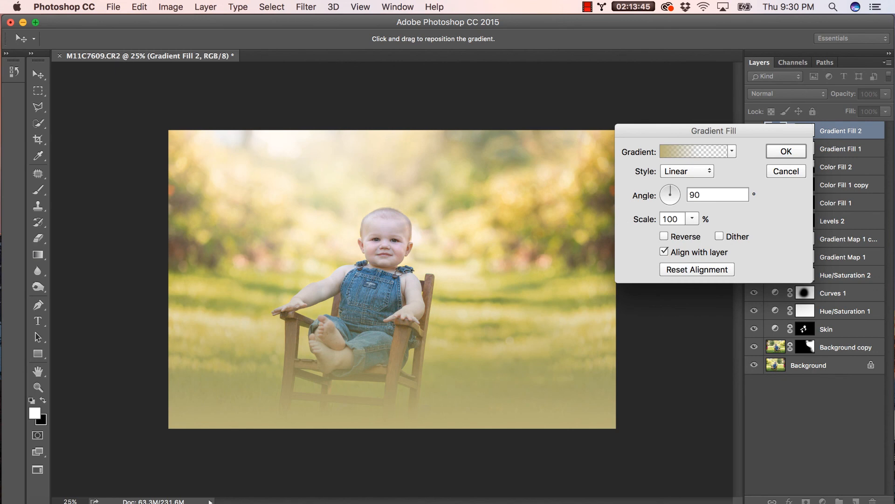
# - Switch the new gradient fill to Radial style and reverse it so the color surrounds the baby
pyautogui.click(687, 171)
pyautogui.click(677, 181)
pyautogui.click(664, 236)
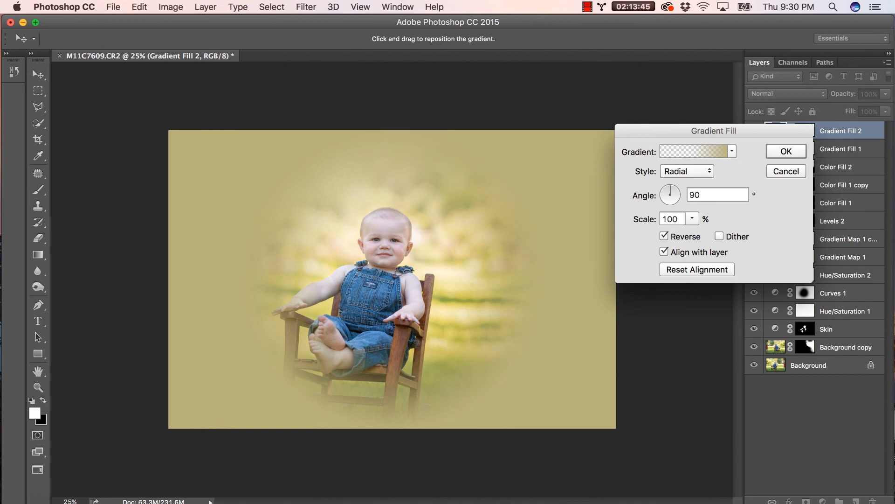
# - Set the reversed radial gradient's angle to 42.88° and its scale to 135%, and accept the fill
pyautogui.click(674, 186)
pyautogui.click(674, 191)
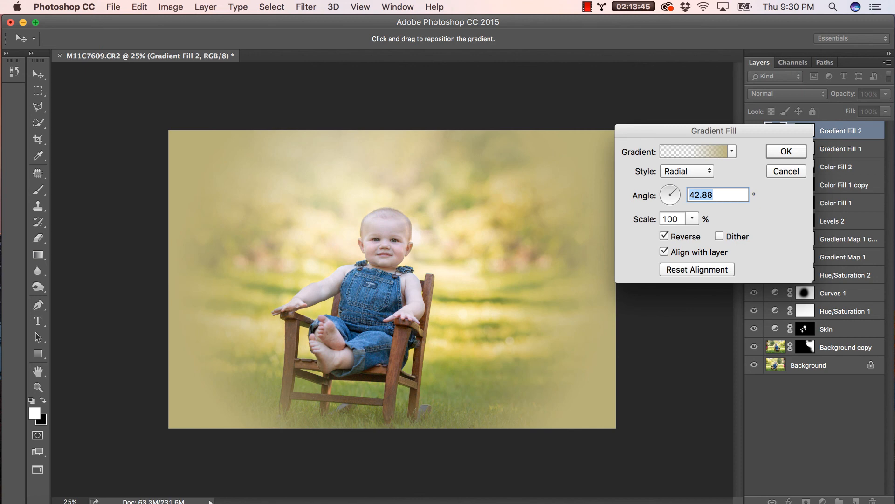
pyautogui.click(692, 218)
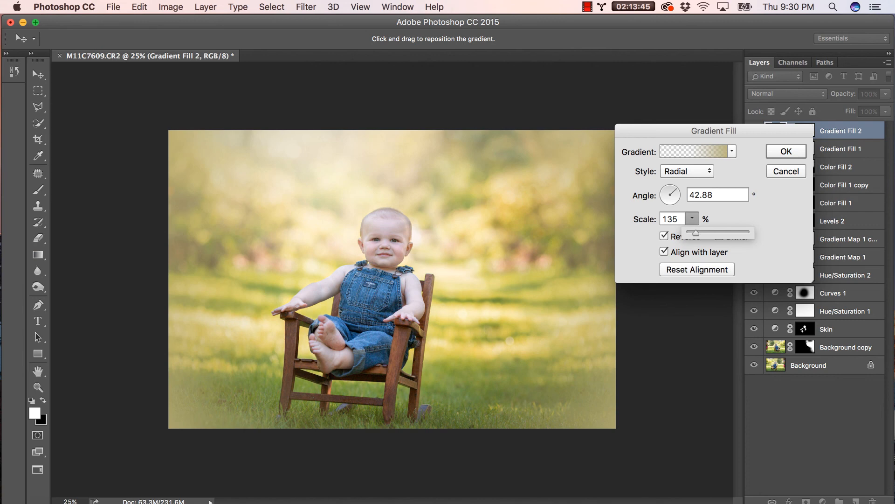
pyautogui.press('Return')
# - Paint black over the upper background on the Gradient Fill 2 mask with a 1400 px brush at 86% opacity, and lower the layer's opacity to 51%
pyautogui.press('b')
pyautogui.click(806, 131)
pyautogui.press('x')
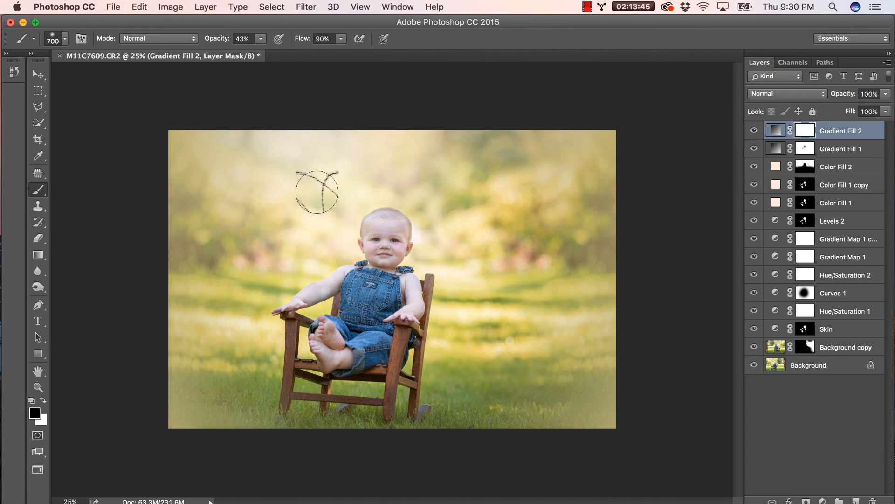
pyautogui.press(']')
pyautogui.press(']')
pyautogui.press(']')
pyautogui.press(']')
pyautogui.press(']')
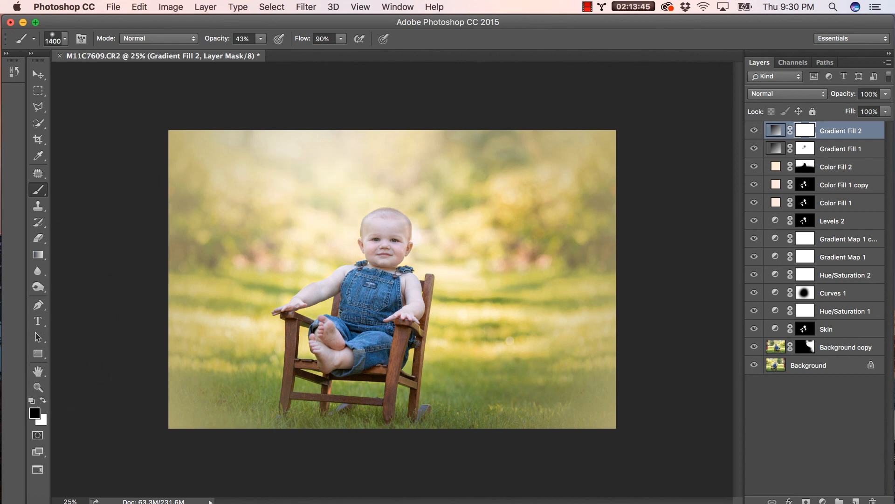
pyautogui.click(260, 38)
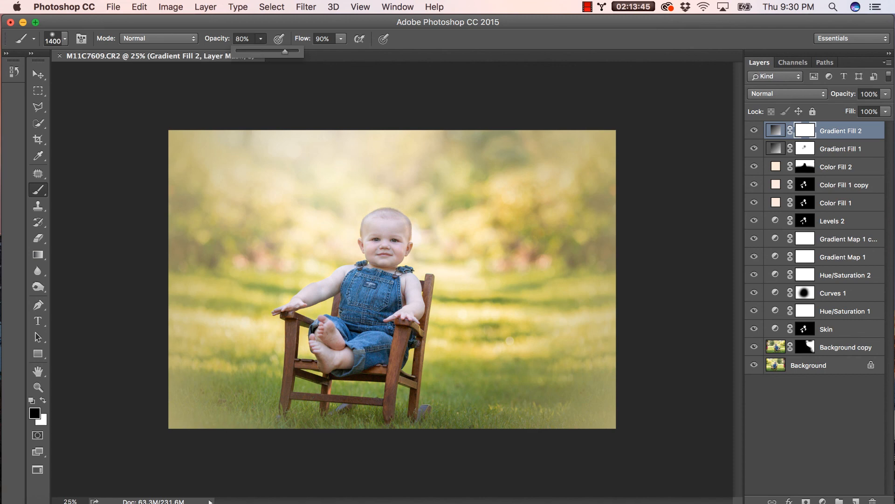
pyautogui.click(247, 163)
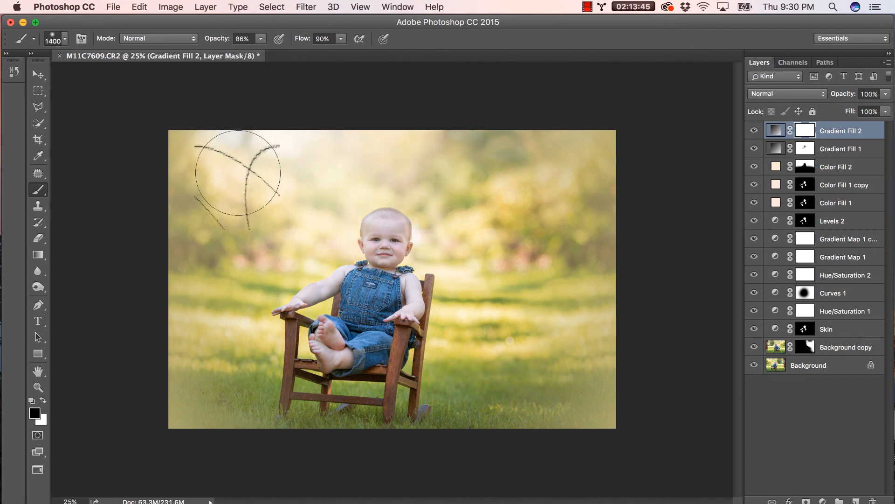
pyautogui.moveTo(249, 251)
pyautogui.mouseDown()
pyautogui.moveTo(271, 177)
pyautogui.moveTo(331, 161)
pyautogui.moveTo(366, 173)
pyautogui.moveTo(333, 191)
pyautogui.moveTo(464, 155)
pyautogui.mouseUp()
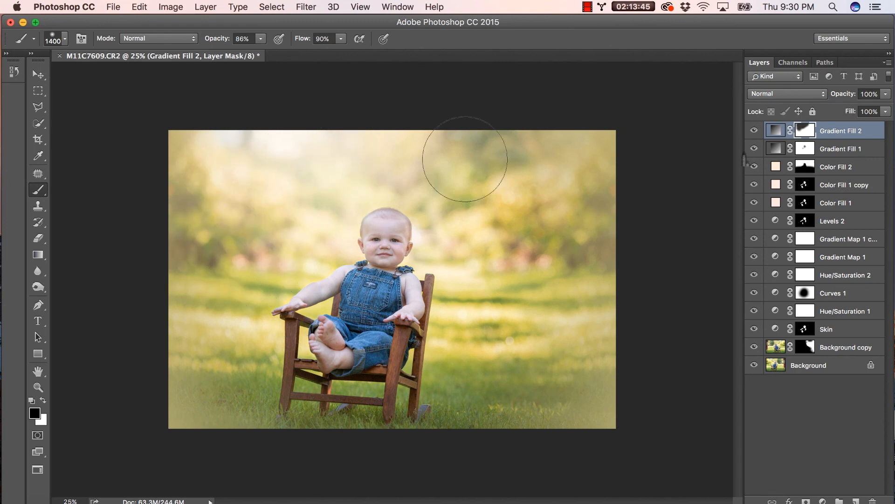
pyautogui.click(886, 94)
pyautogui.moveTo(887, 107); pyautogui.dragTo(855, 107)
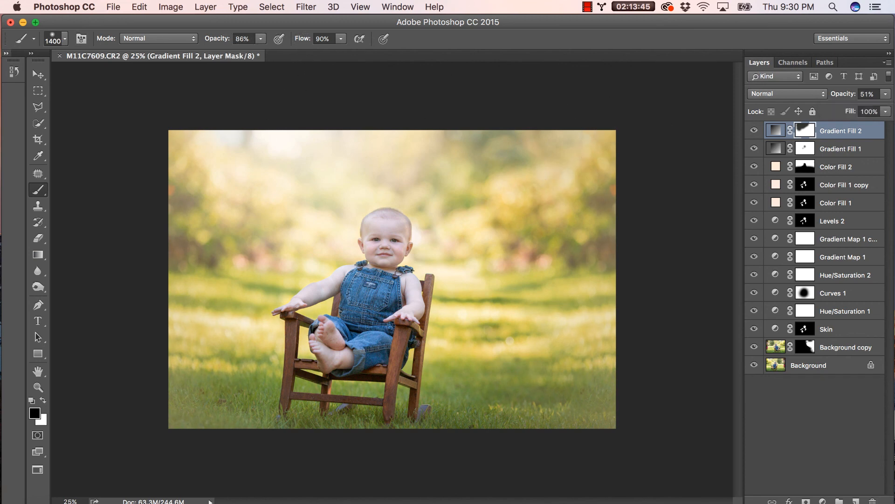
# - Save a full-document history snapshot of the edit with the softened vignette
pyautogui.click(6, 53)
pyautogui.click(122, 62)
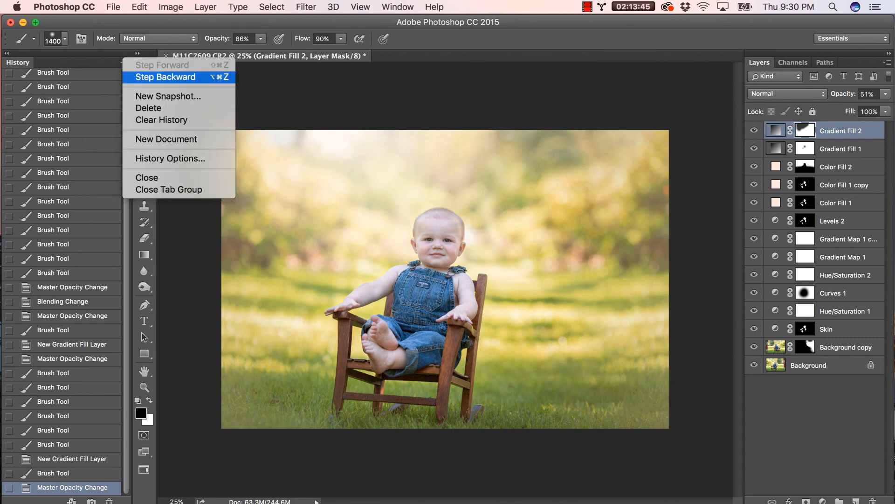
pyautogui.click(168, 96)
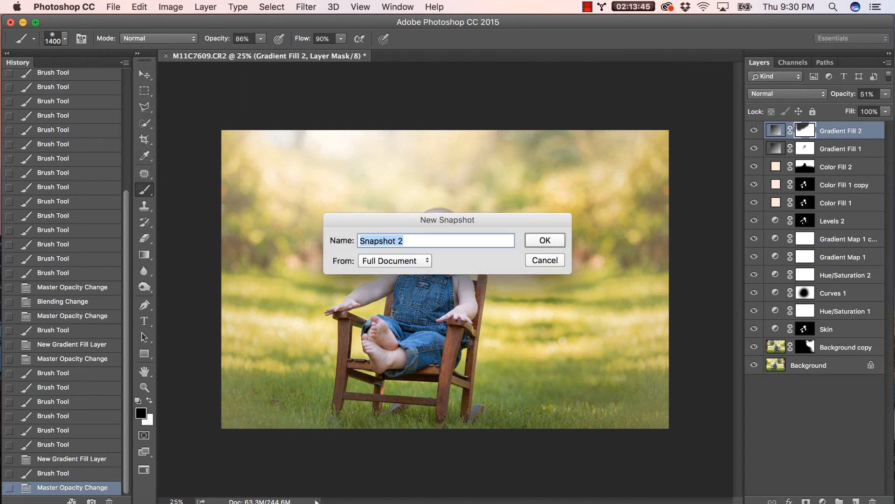
pyautogui.press('Return')
# - Compare the original photo state with the newest history snapshot several times, and return to the snapshot
pyautogui.scroll(10, 100, 192)
pyautogui.click(86, 78)
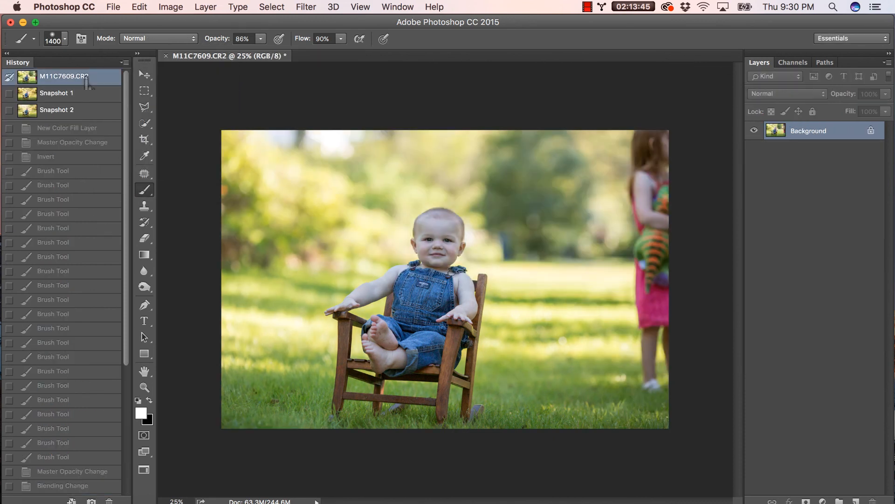
pyautogui.click(89, 112)
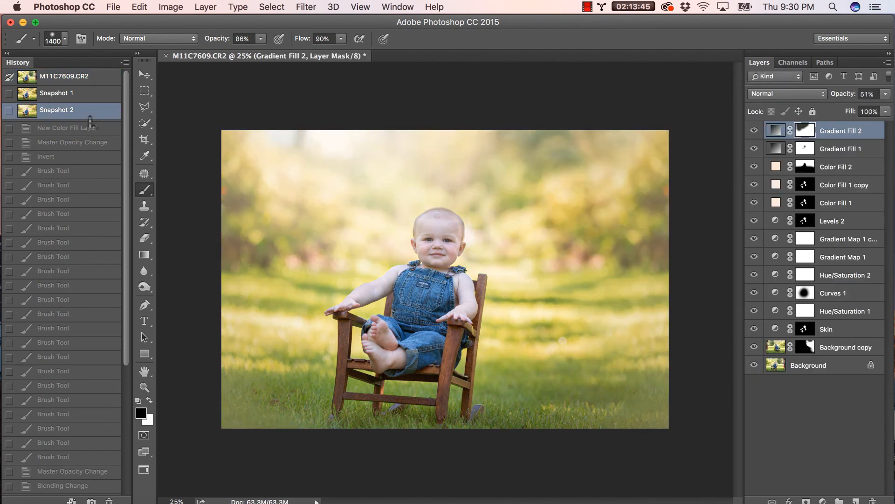
pyautogui.click(88, 77)
pyautogui.click(88, 111)
pyautogui.click(84, 80)
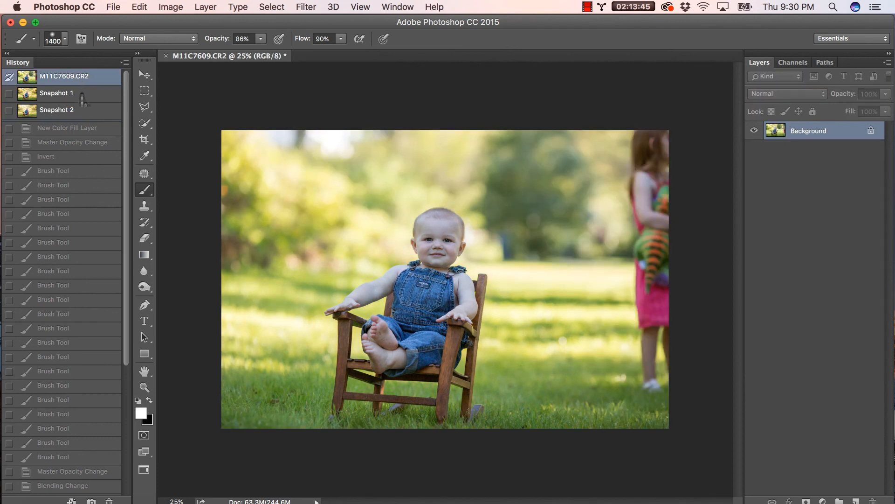
pyautogui.click(83, 111)
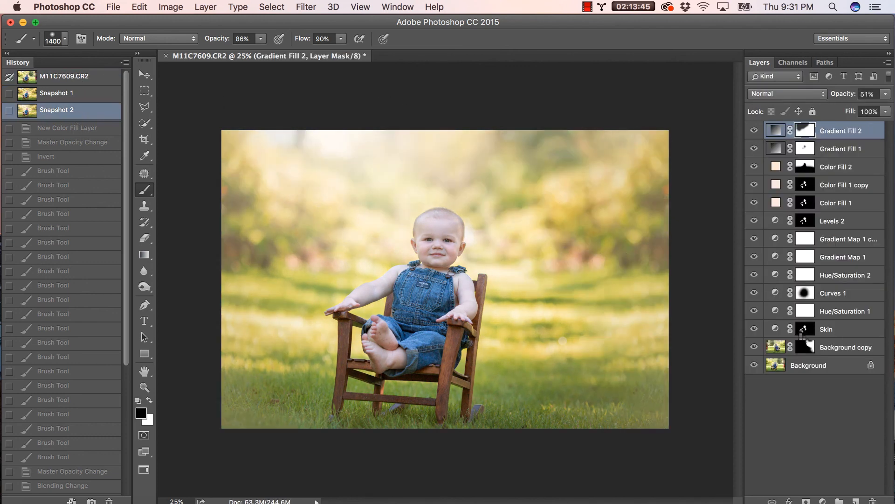
# - Adjust the Skin levels layer to a white input of 235 and a white output level of 249
pyautogui.doubleClick(780, 330)
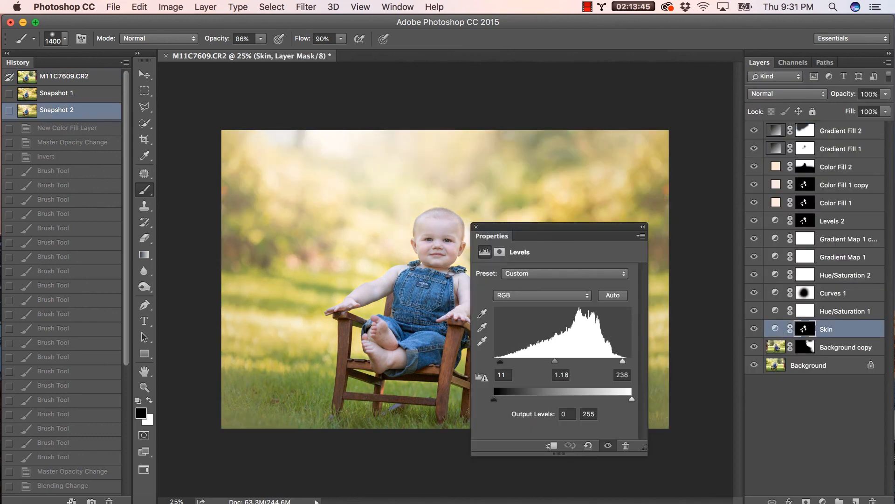
pyautogui.moveTo(536, 227); pyautogui.dragTo(643, 225)
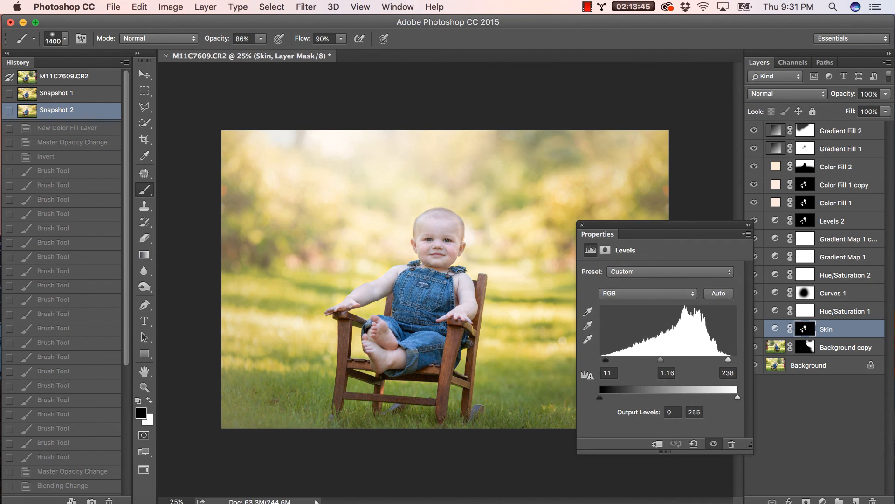
pyautogui.moveTo(728, 359); pyautogui.dragTo(728, 359)
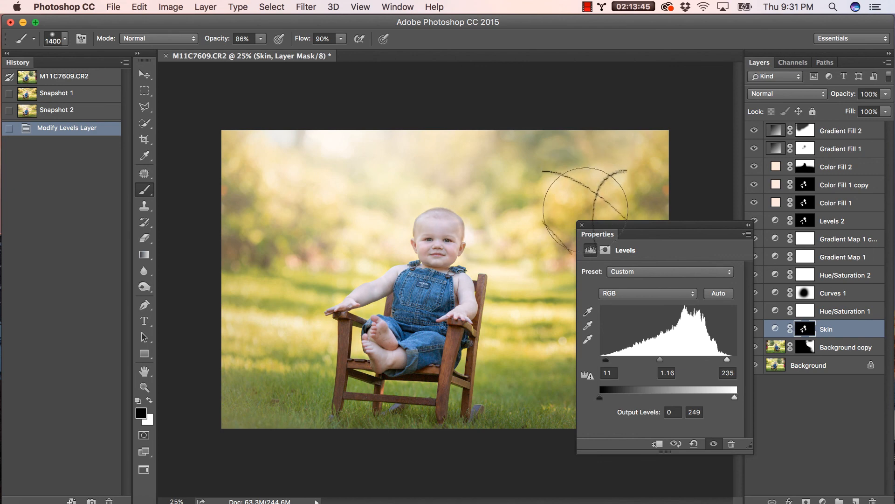
pyautogui.click(582, 225)
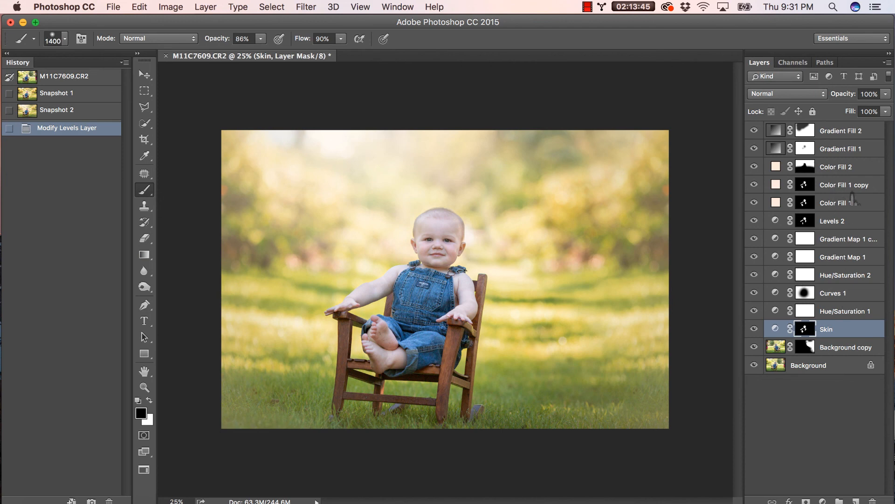
# - Toggle the Color Fill 1 copy layer to check its effect on the skin, and raise its opacity to 29%
pyautogui.click(861, 188)
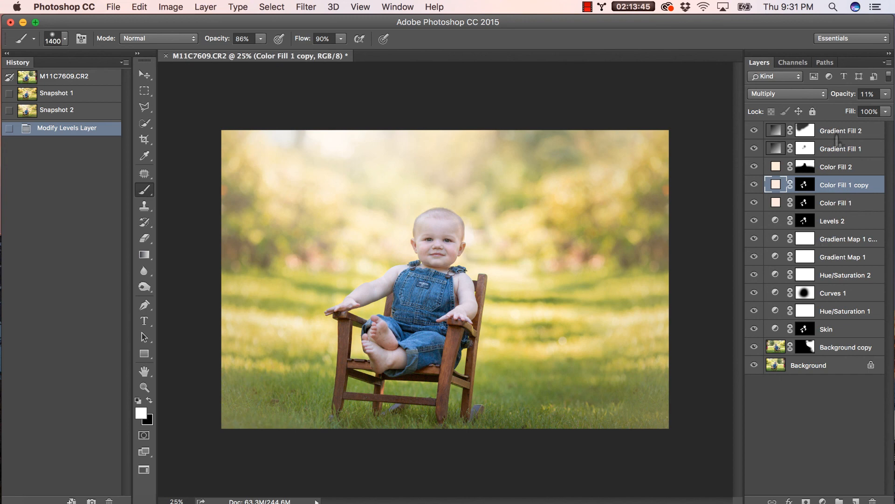
pyautogui.click(756, 189)
pyautogui.click(755, 189)
pyautogui.click(757, 185)
pyautogui.click(757, 185)
pyautogui.click(886, 94)
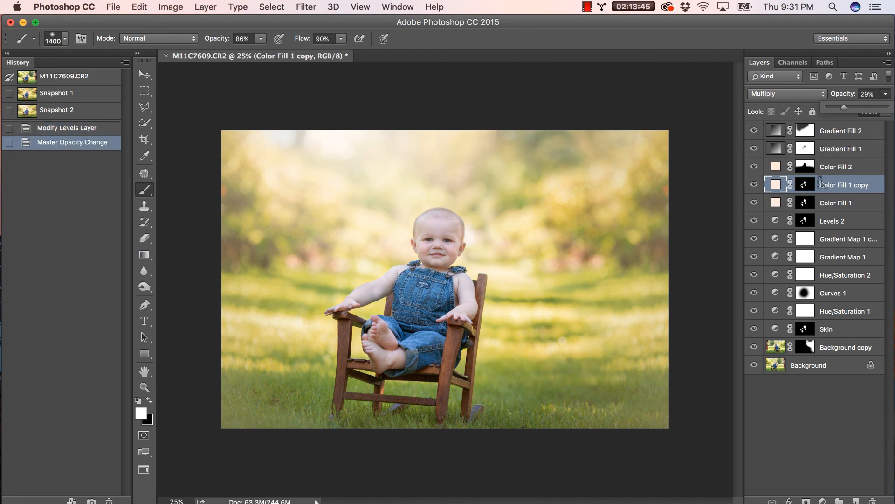
# - Check the effect of the Color Fill 1 layer and change its fill color to the deeper peach #fdd7c4
pyautogui.click(836, 215)
pyautogui.click(835, 216)
pyautogui.click(760, 205)
pyautogui.click(754, 202)
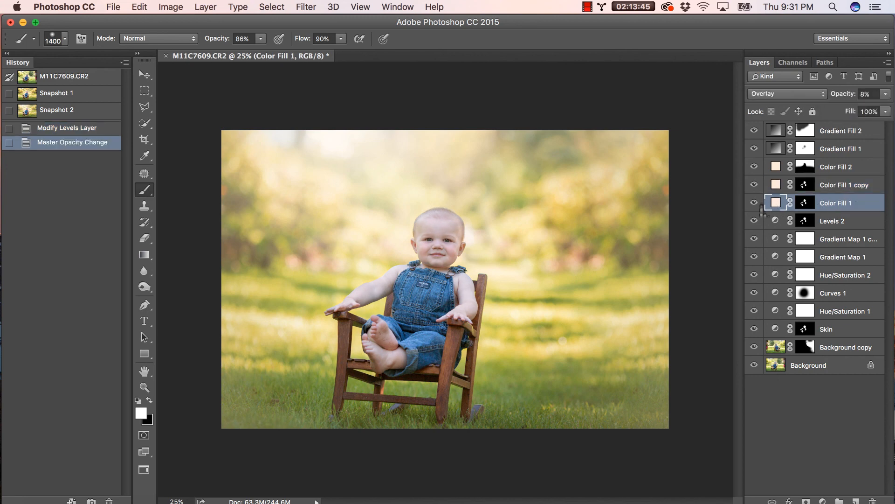
pyautogui.click(886, 94)
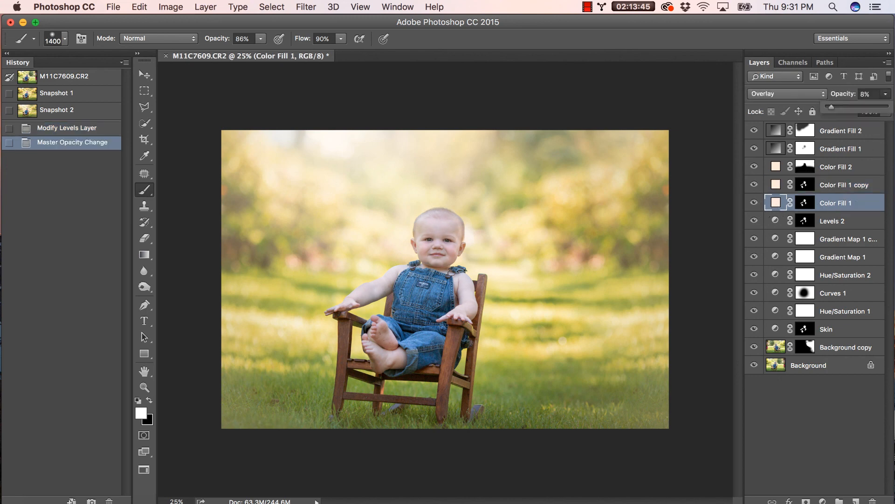
pyautogui.moveTo(832, 106); pyautogui.dragTo(833, 107)
pyautogui.doubleClick(776, 203)
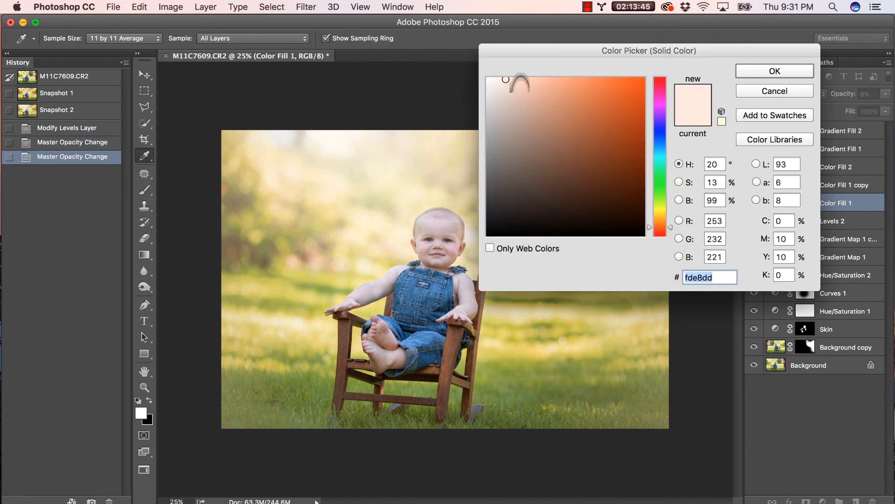
pyautogui.moveTo(520, 83); pyautogui.dragTo(526, 83)
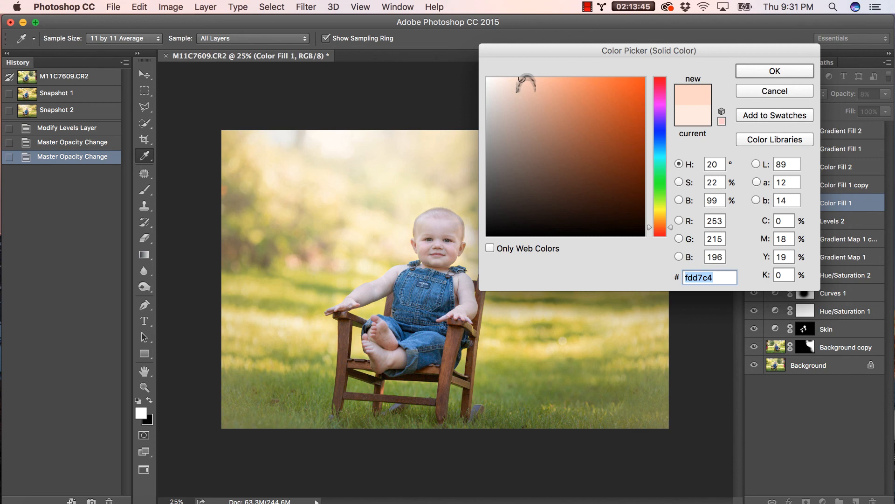
pyautogui.click(775, 71)
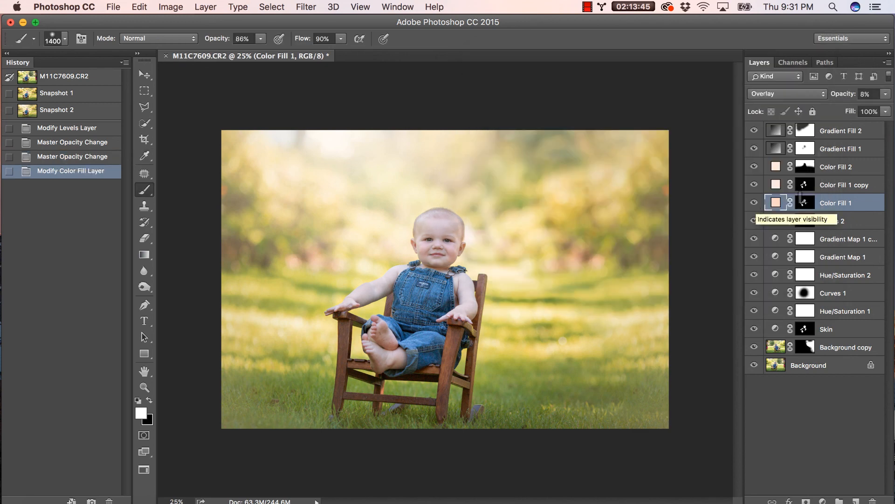
# - Raise the opacity of the recolored Color Fill 1 layer to 21%
pyautogui.click(886, 94)
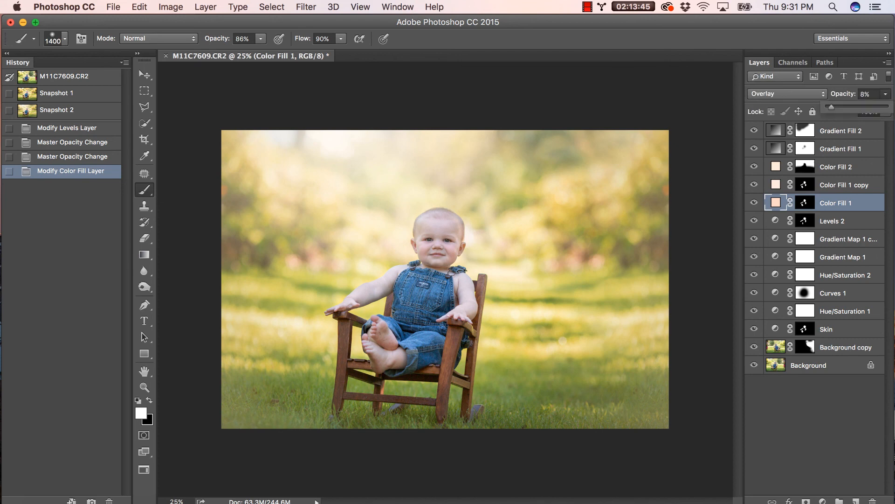
pyautogui.moveTo(833, 107); pyautogui.dragTo(828, 107)
pyautogui.moveTo(832, 107); pyautogui.dragTo(839, 107)
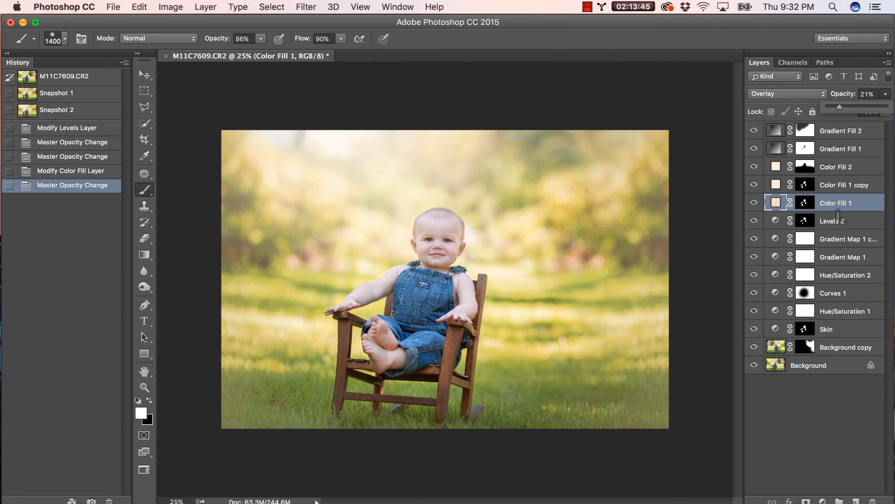
pyautogui.click(844, 215)
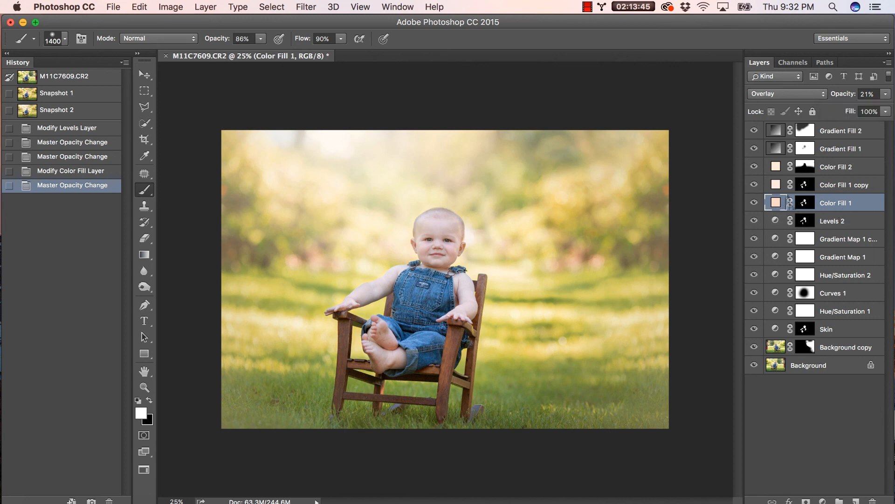
pyautogui.click(885, 94)
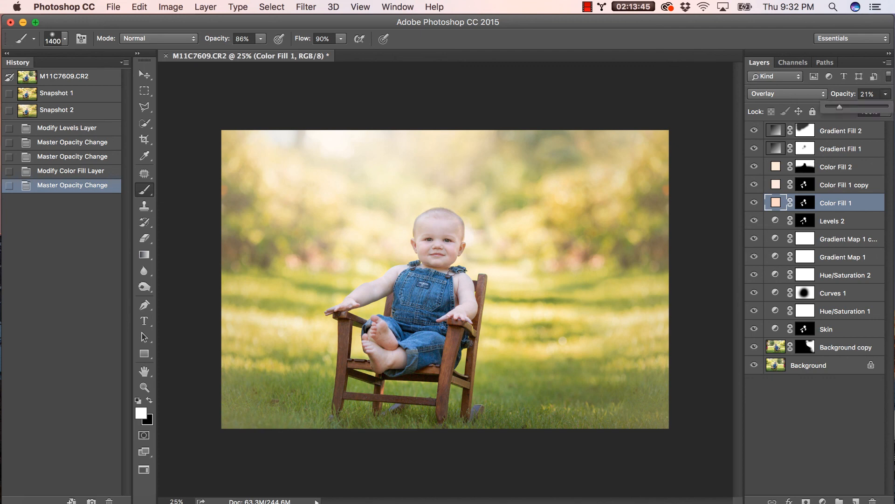
pyautogui.moveTo(839, 106)
pyautogui.mouseDown()
pyautogui.moveTo(827, 107)
pyautogui.moveTo(839, 107)
pyautogui.mouseUp()
# - Fine-tune the Color Fill 1 copy layer's opacity to 30%
pyautogui.click(830, 188)
pyautogui.click(832, 186)
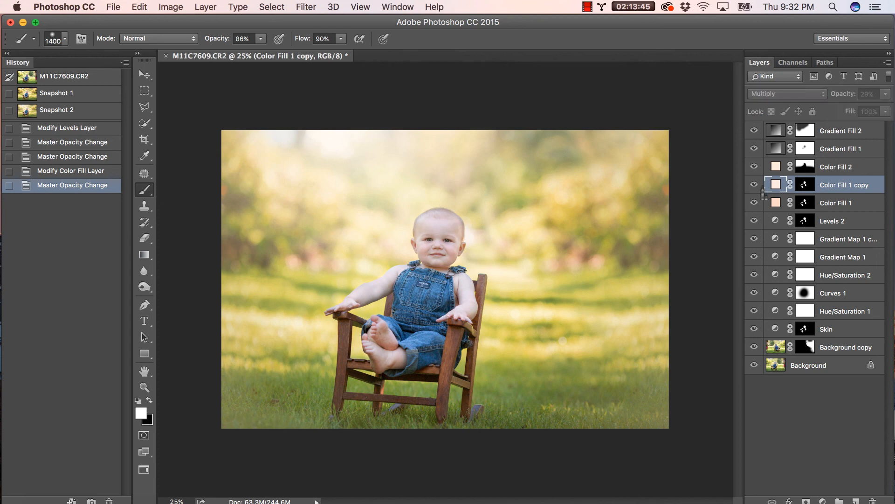
pyautogui.click(885, 94)
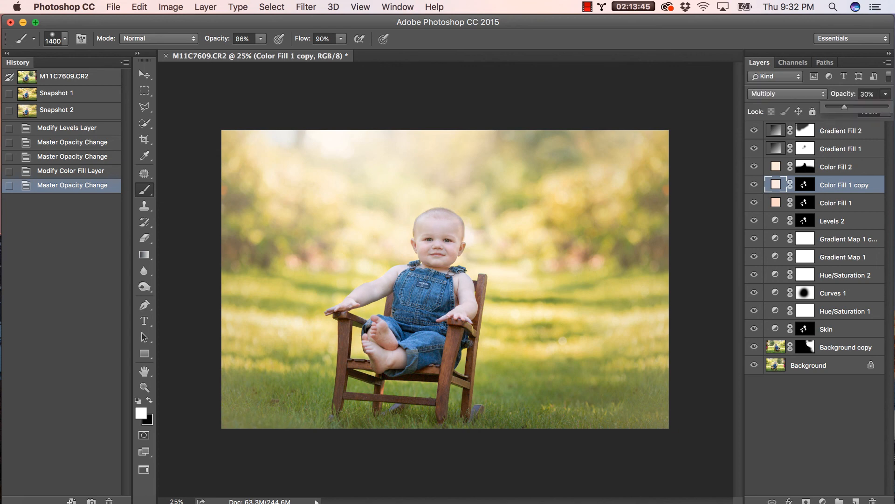
pyautogui.moveTo(844, 107); pyautogui.dragTo(846, 107)
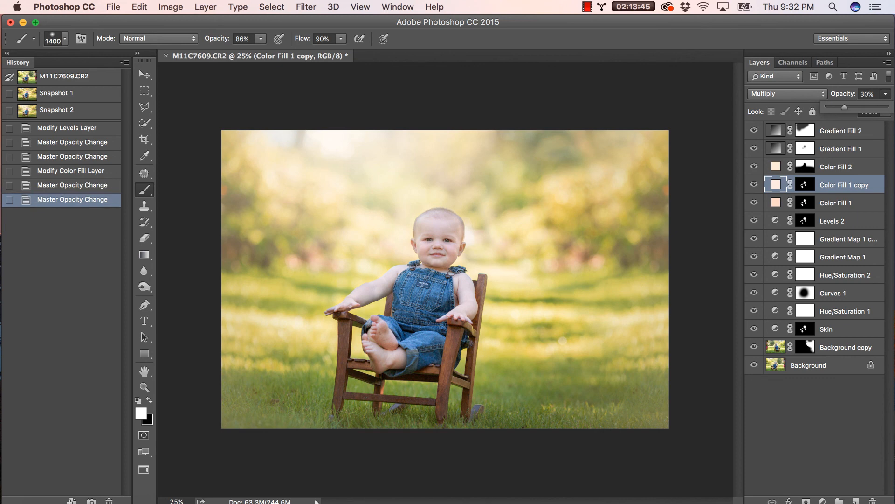
# - Save another full-document history snapshot with the refined skin tone
pyautogui.click(124, 62)
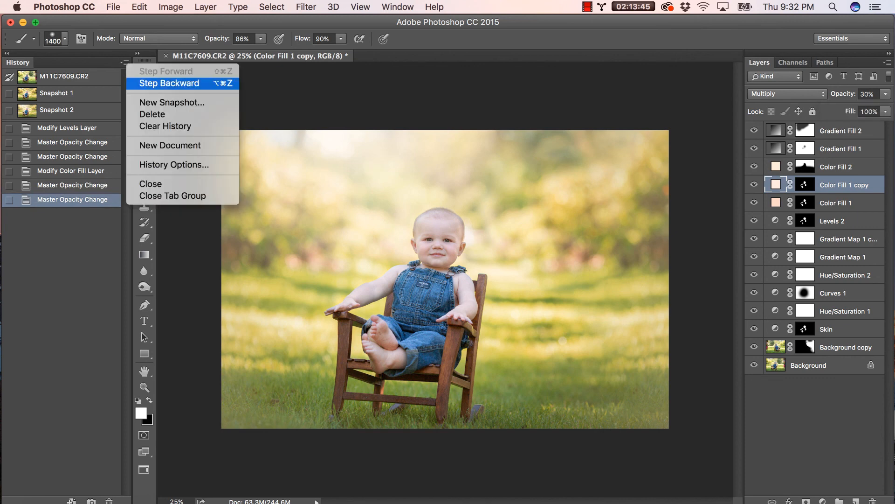
pyautogui.click(171, 102)
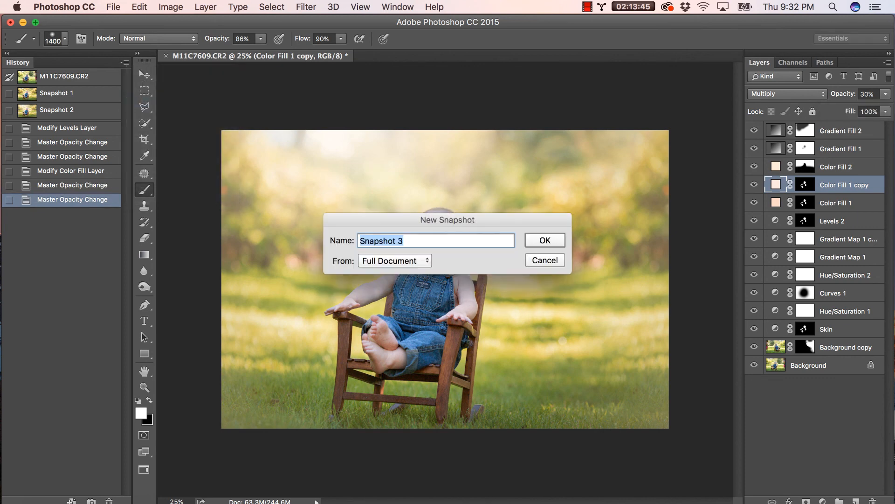
pyautogui.click(544, 240)
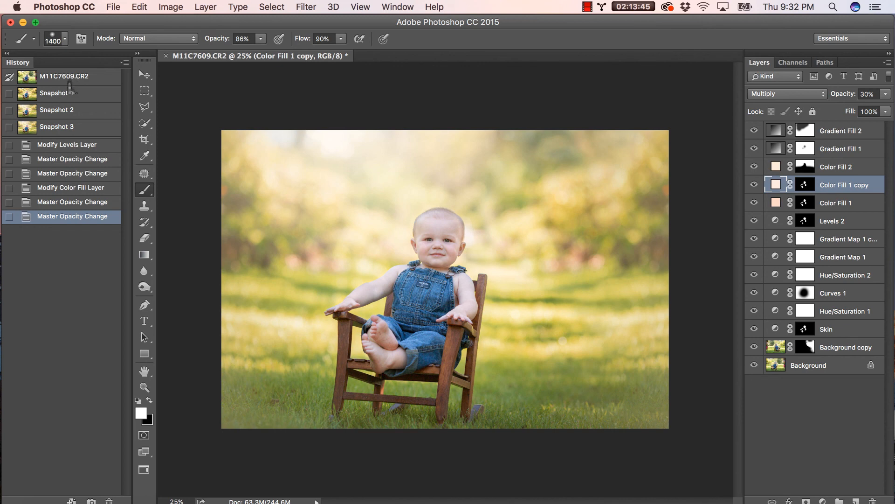
# - Compare the newest history snapshot with the earlier snapshots and the original photo, and return to the newest snapshot
pyautogui.click(70, 90)
pyautogui.click(76, 131)
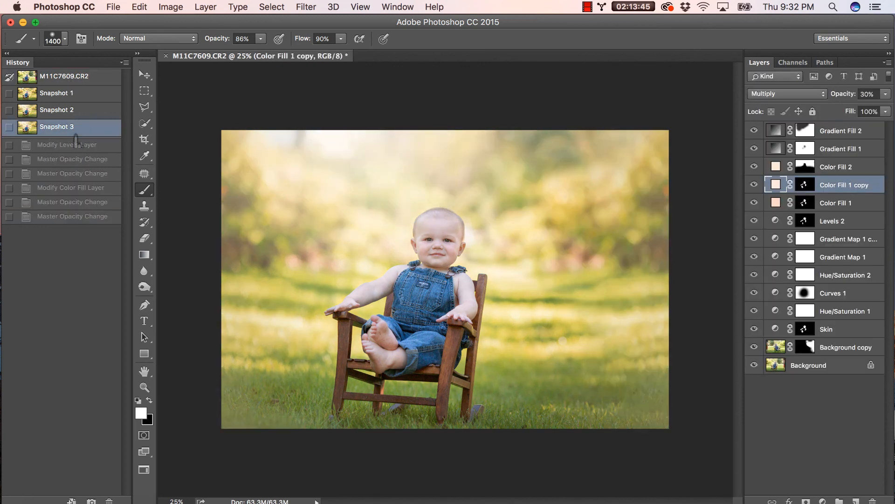
pyautogui.click(80, 113)
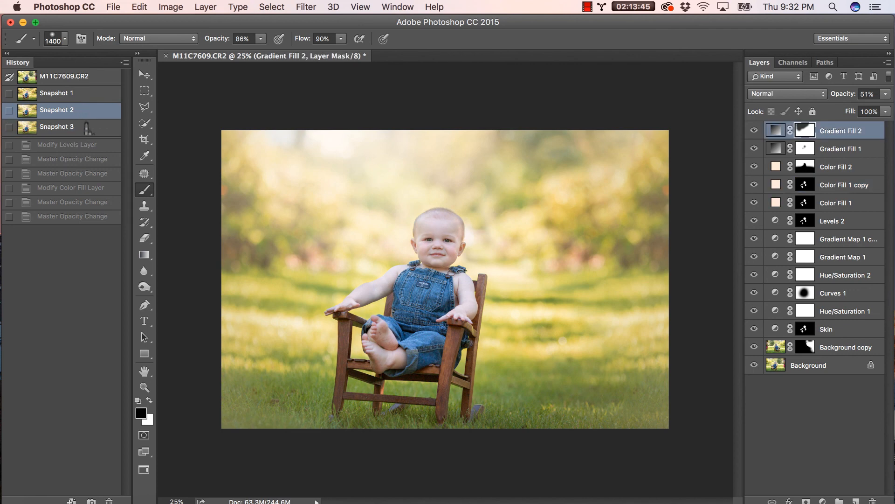
pyautogui.click(87, 132)
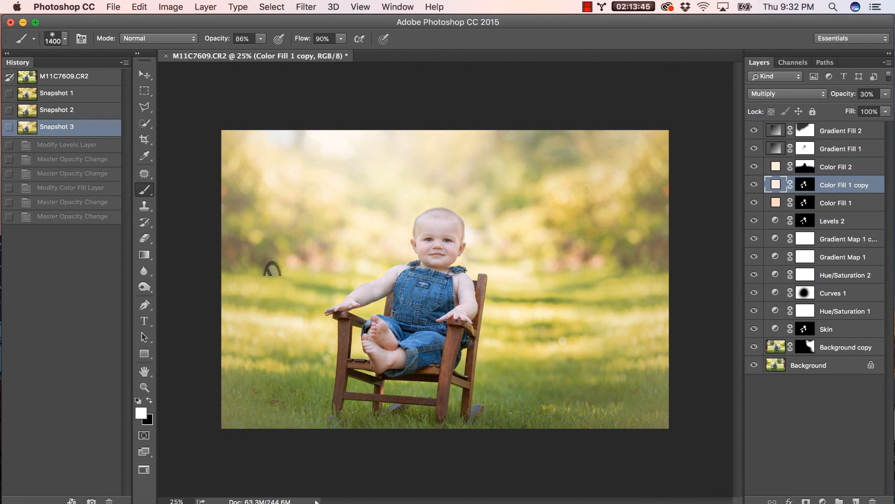
pyautogui.click(118, 115)
pyautogui.click(114, 134)
pyautogui.click(60, 77)
pyautogui.press('super+z')
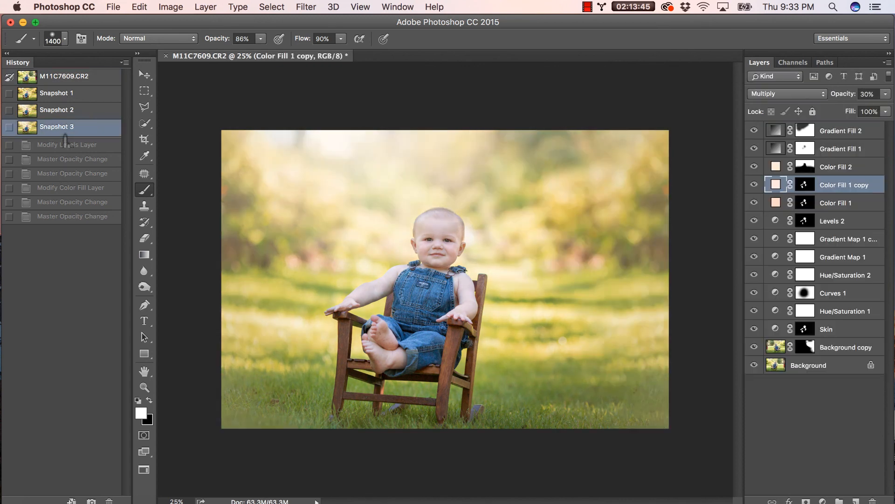